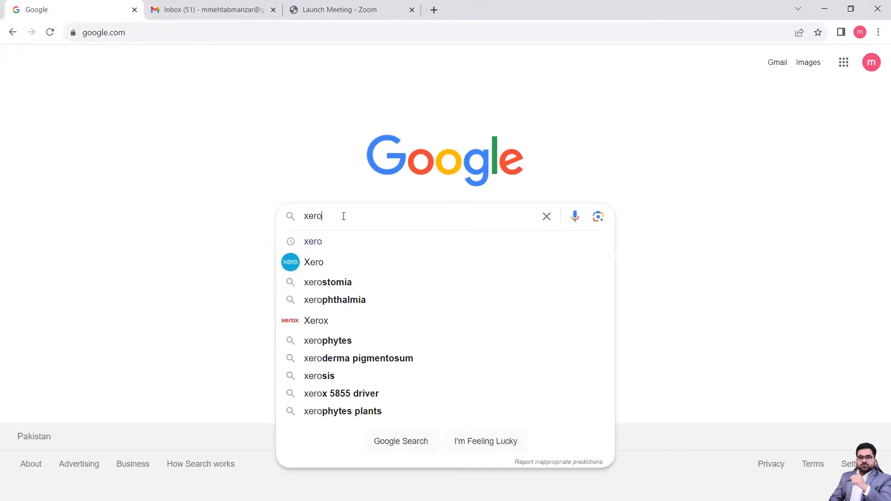
Search Google for "xero" and open the official Xero accounting software website from the results.
{"action": "key", "text": "Return"}
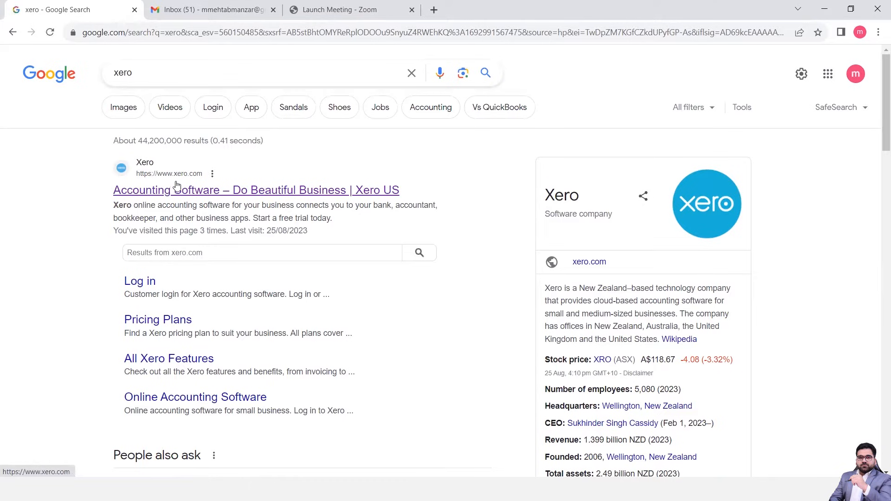
{"action": "left_click", "coordinate": [186, 188]}
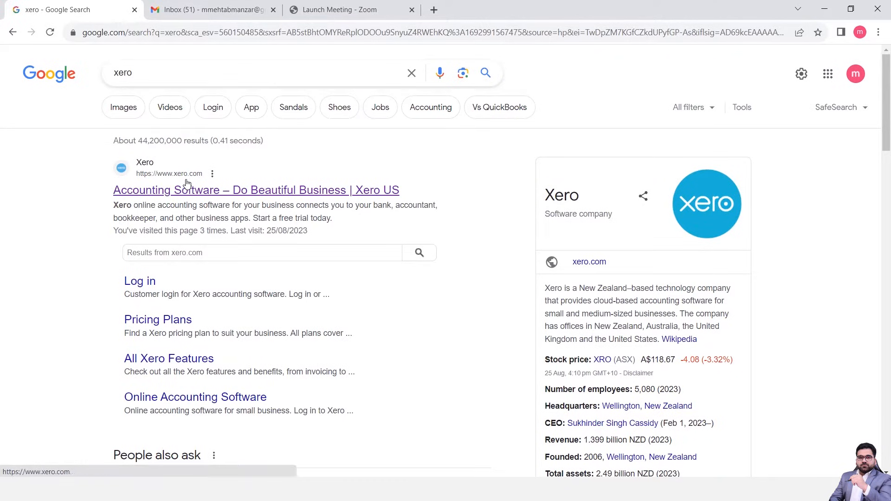
{"action": "left_click", "coordinate": [175, 198]}
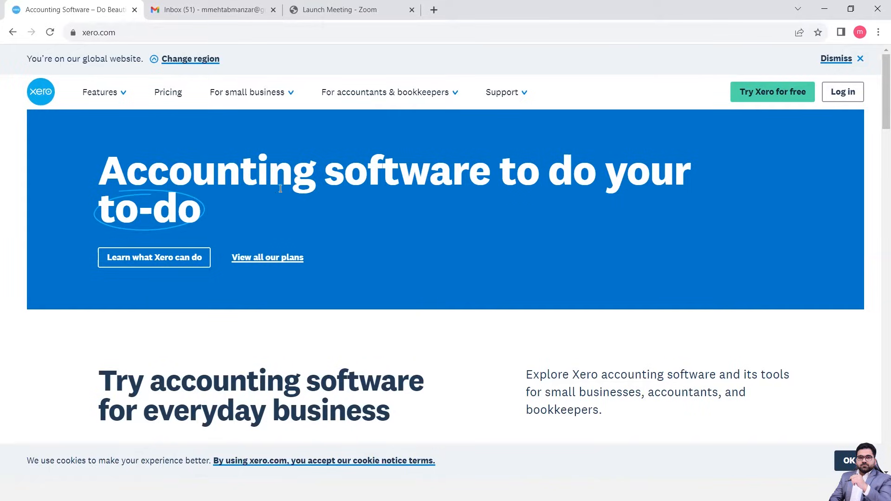
Look through the Xero home page, examining its features, the Starter, Standard and Premium plans, and the free trial offer.
{"action": "scroll", "coordinate": [283, 217], "scroll_direction": "down", "scroll_amount": 4}
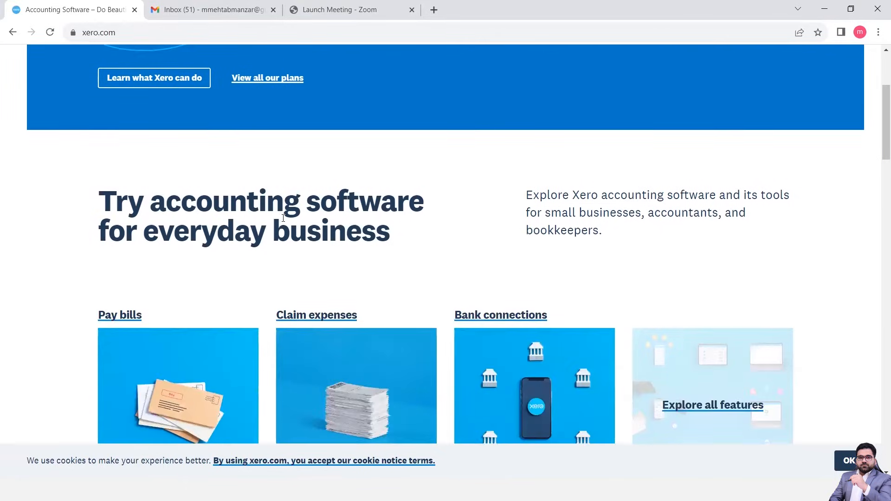
{"action": "scroll", "coordinate": [283, 218], "scroll_direction": "up", "scroll_amount": 4}
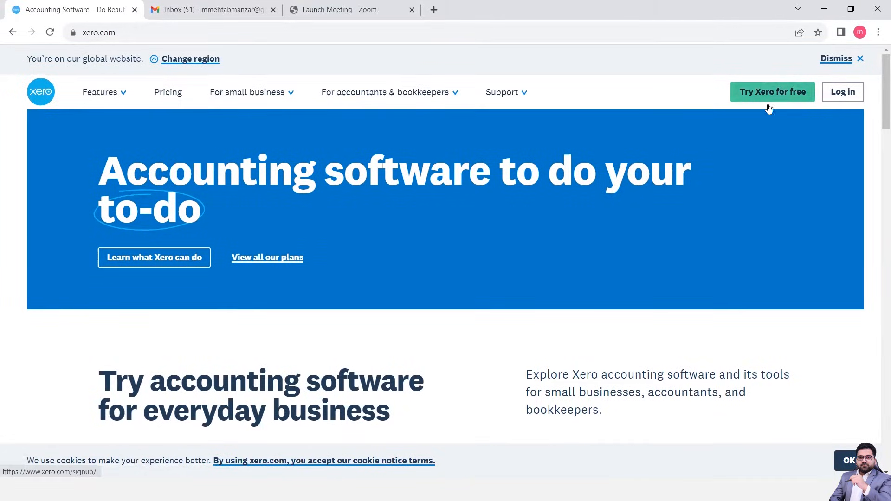
{"action": "scroll", "coordinate": [447, 264], "scroll_direction": "down", "scroll_amount": 6}
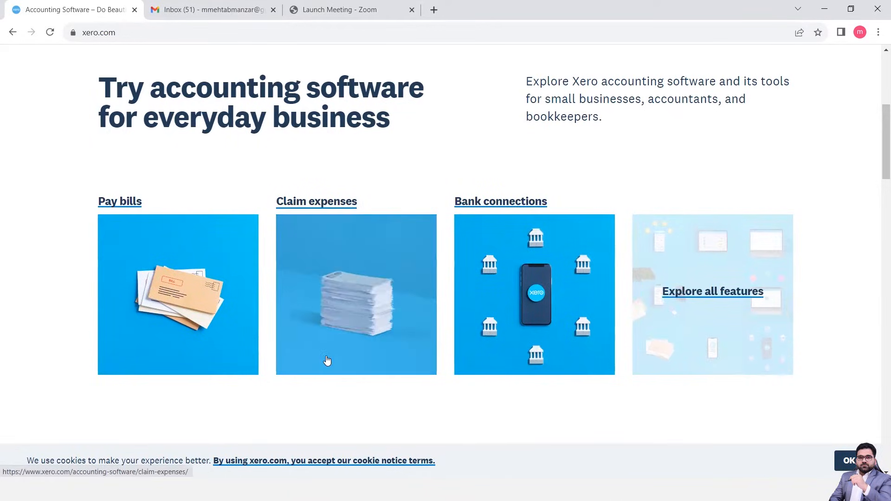
{"action": "scroll", "coordinate": [326, 360], "scroll_direction": "down", "scroll_amount": 5}
{"action": "scroll", "coordinate": [325, 358], "scroll_direction": "down", "scroll_amount": 10}
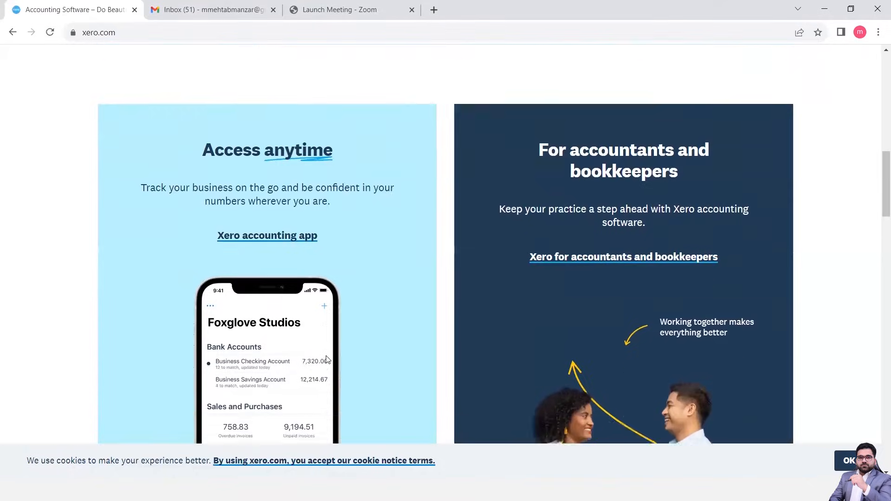
{"action": "scroll", "coordinate": [327, 360], "scroll_direction": "down", "scroll_amount": 1}
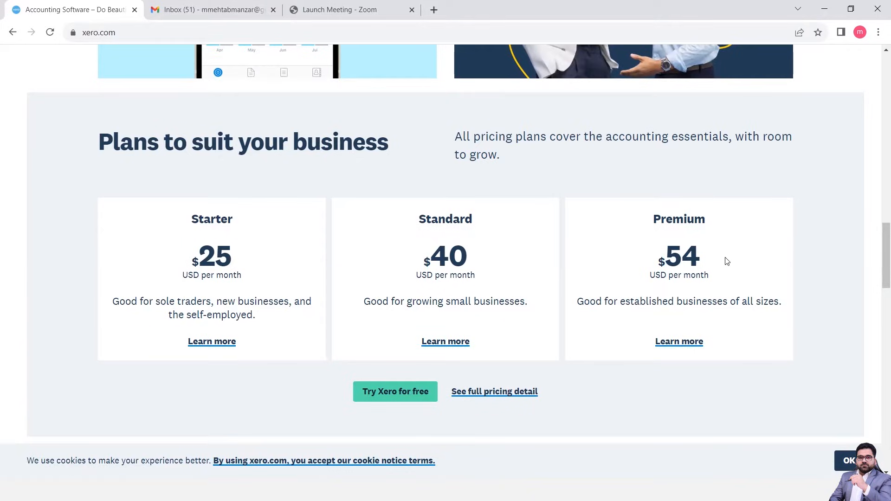
{"action": "scroll", "coordinate": [310, 326], "scroll_direction": "down", "scroll_amount": 4}
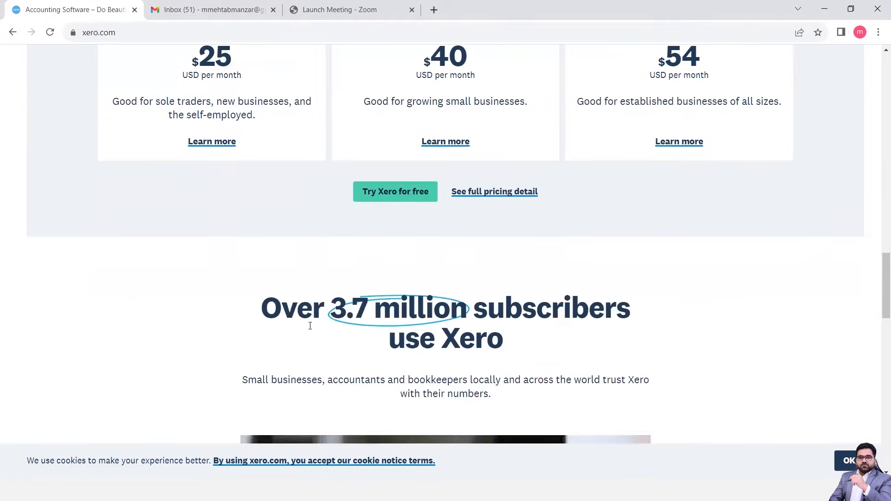
{"action": "scroll", "coordinate": [311, 326], "scroll_direction": "down", "scroll_amount": 1}
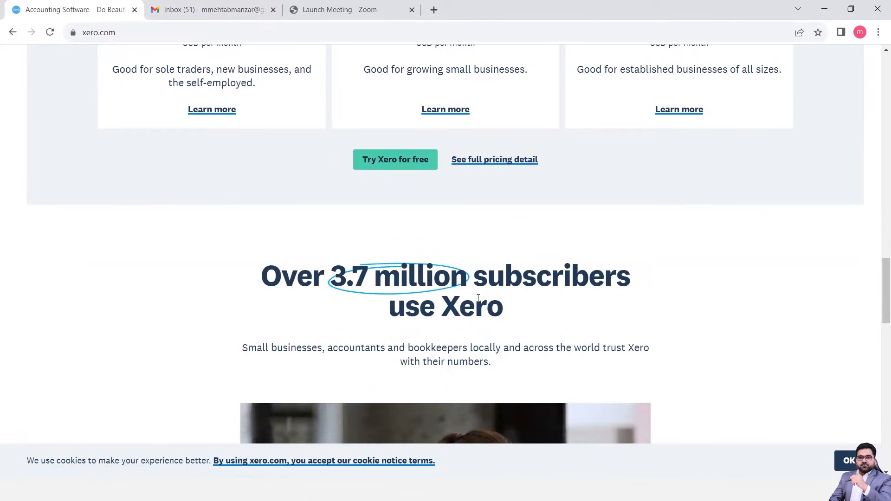
{"action": "scroll", "coordinate": [478, 298], "scroll_direction": "down", "scroll_amount": 11}
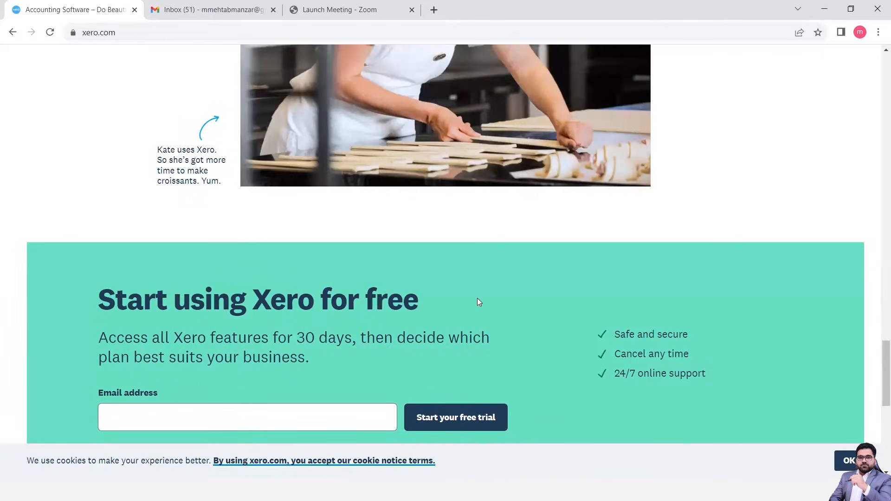
Enter the account holder's email address in the "Start using Xero for free" form and start the free trial.
{"action": "scroll", "coordinate": [478, 299], "scroll_direction": "down", "scroll_amount": 1}
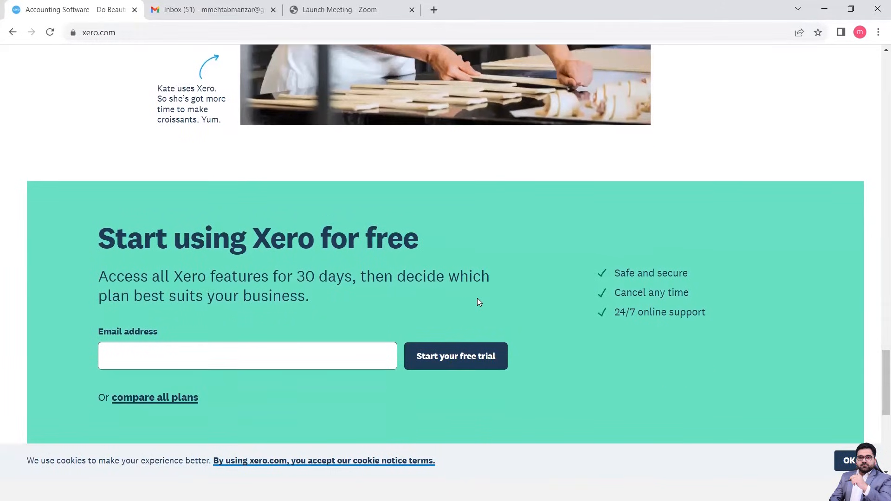
{"action": "left_click", "coordinate": [266, 352]}
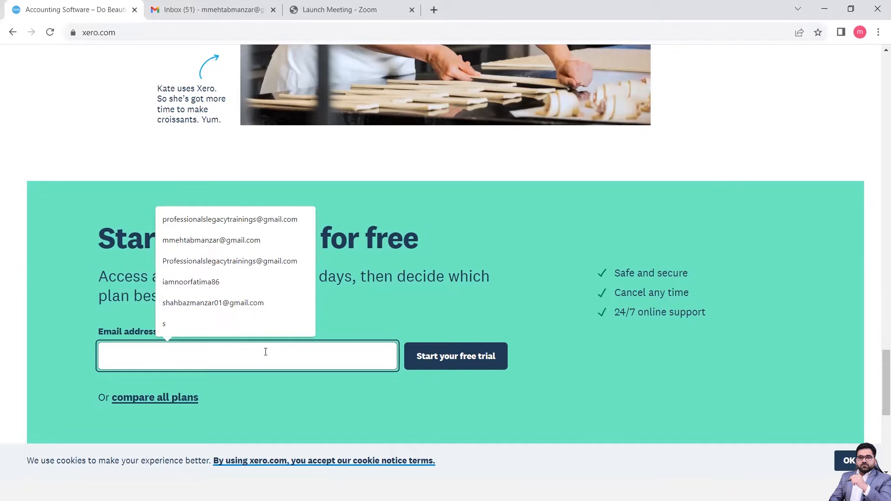
{"action": "left_click", "coordinate": [226, 242]}
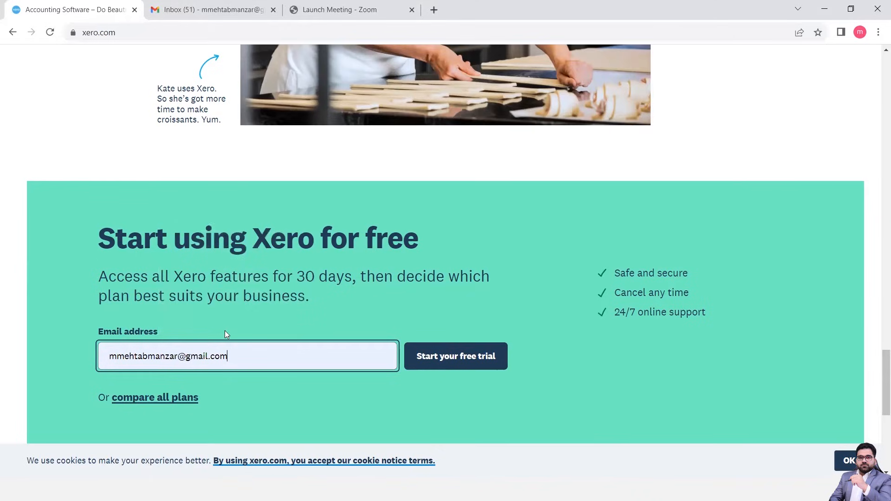
{"action": "left_click", "coordinate": [448, 365]}
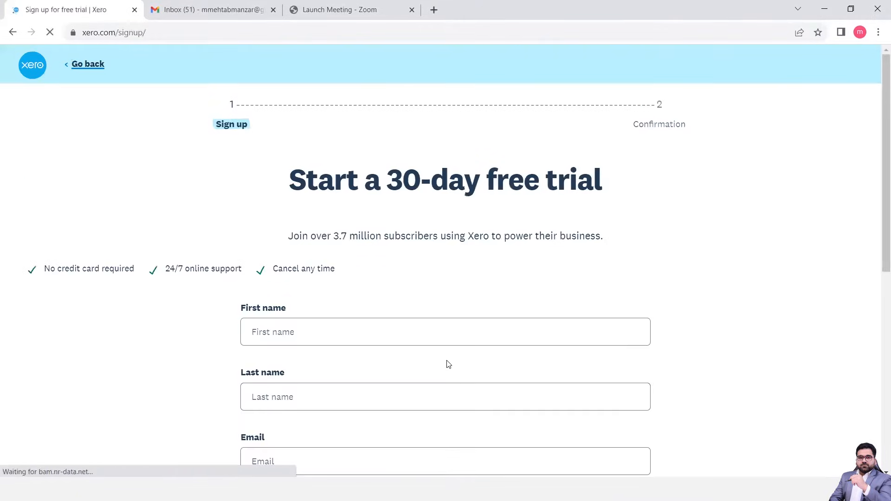
Fill in the account holder's first name and last name on the 30-day free trial sign-up form.
{"action": "scroll", "coordinate": [448, 364], "scroll_direction": "down", "scroll_amount": 4}
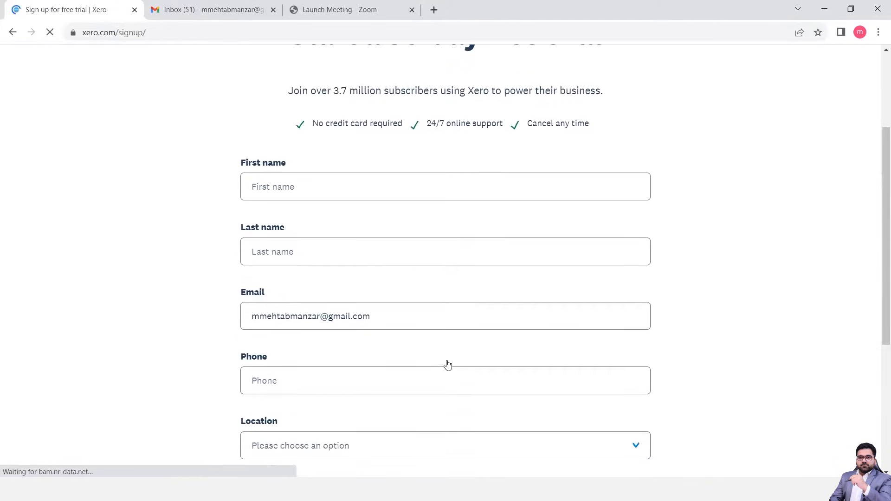
{"action": "scroll", "coordinate": [448, 365], "scroll_direction": "up", "scroll_amount": 1}
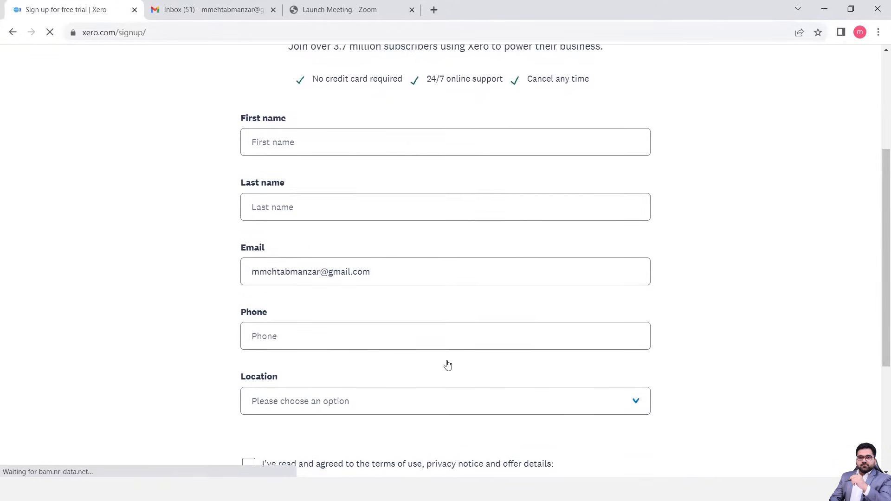
{"action": "scroll", "coordinate": [448, 365], "scroll_direction": "down", "scroll_amount": 1}
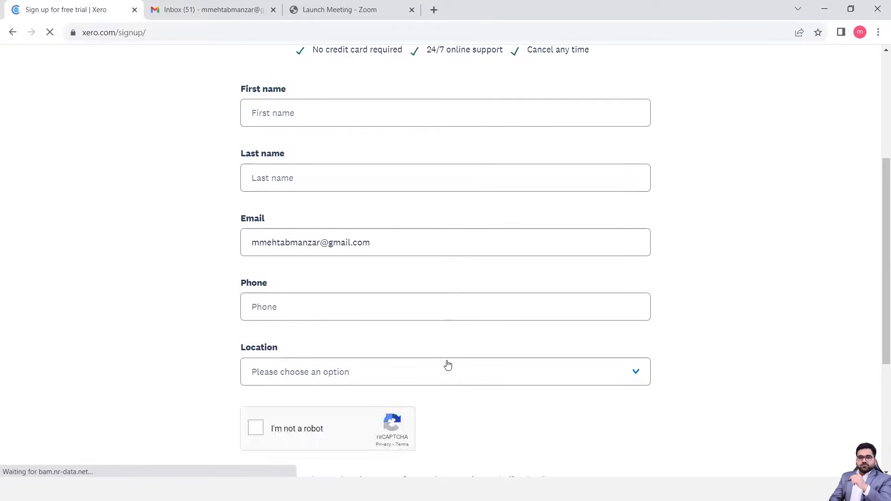
{"action": "key", "text": "ctrl+plus"}
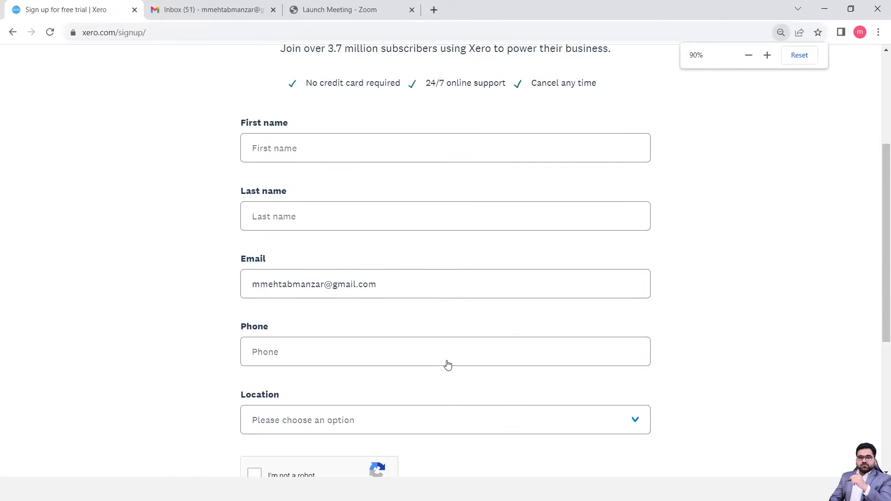
{"action": "scroll", "coordinate": [367, 277], "scroll_direction": "up", "scroll_amount": 2}
{"action": "scroll", "coordinate": [367, 277], "scroll_direction": "up", "scroll_amount": 1}
{"action": "left_click", "coordinate": [281, 258]}
{"action": "left_click", "coordinate": [278, 323]}
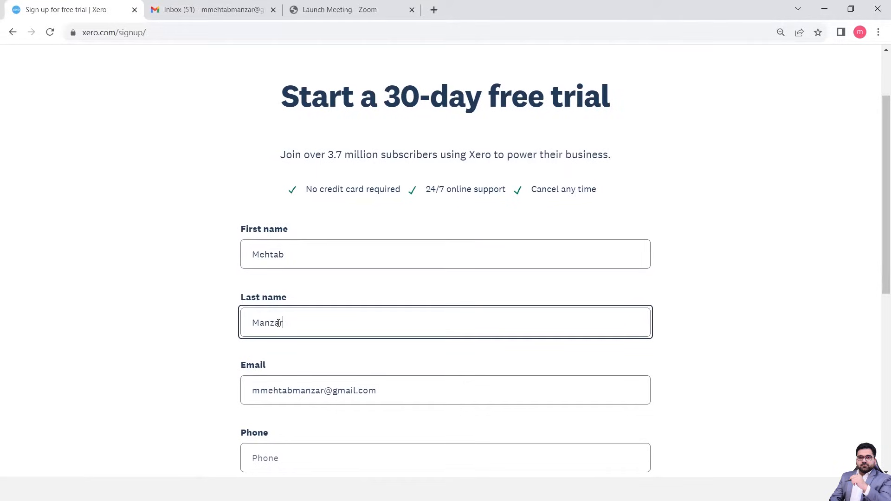
Enter the account holder's phone number with its international country code on the sign-up form.
{"action": "scroll", "coordinate": [320, 367], "scroll_direction": "down", "scroll_amount": 3}
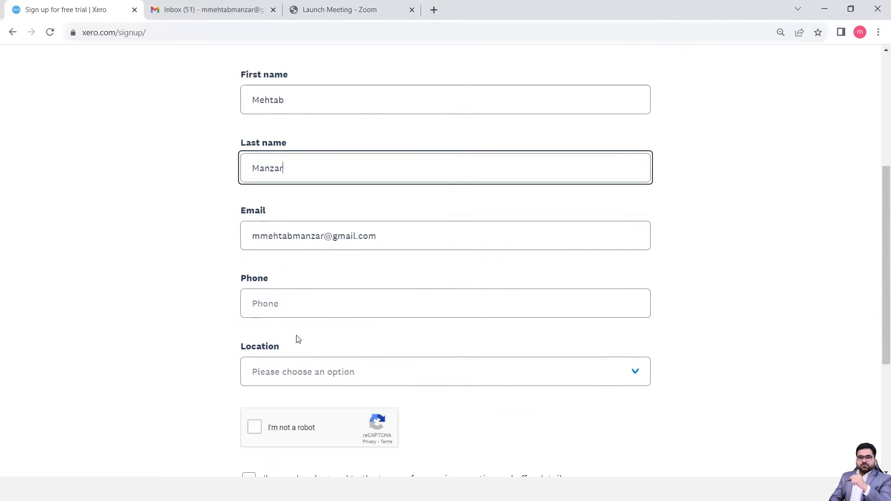
{"action": "left_click", "coordinate": [273, 304]}
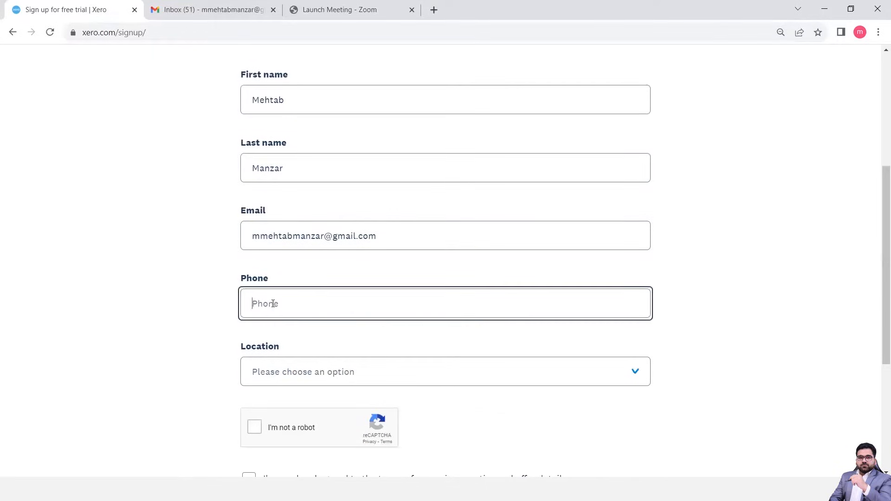
{"action": "type", "text": "+"}
{"action": "type", "text": "3"}
{"action": "key", "text": "BackSpace"}
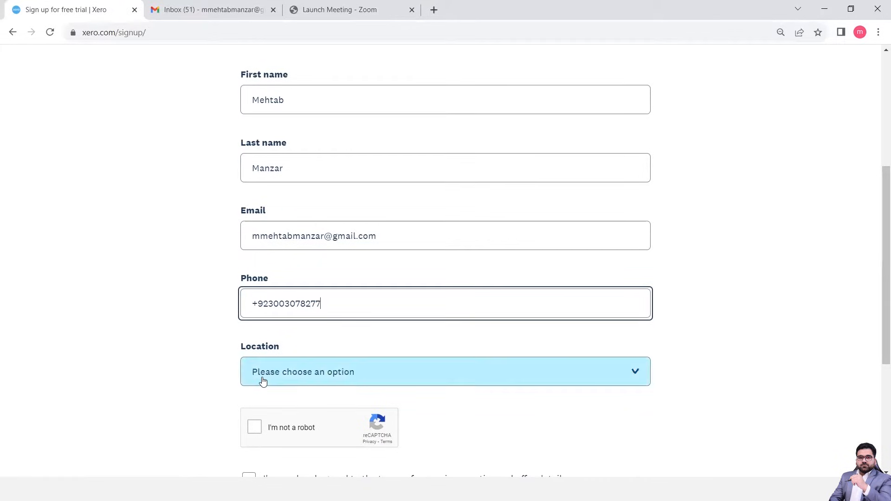
Set the sign-up form's location to United Kingdom.
{"action": "left_click", "coordinate": [264, 381]}
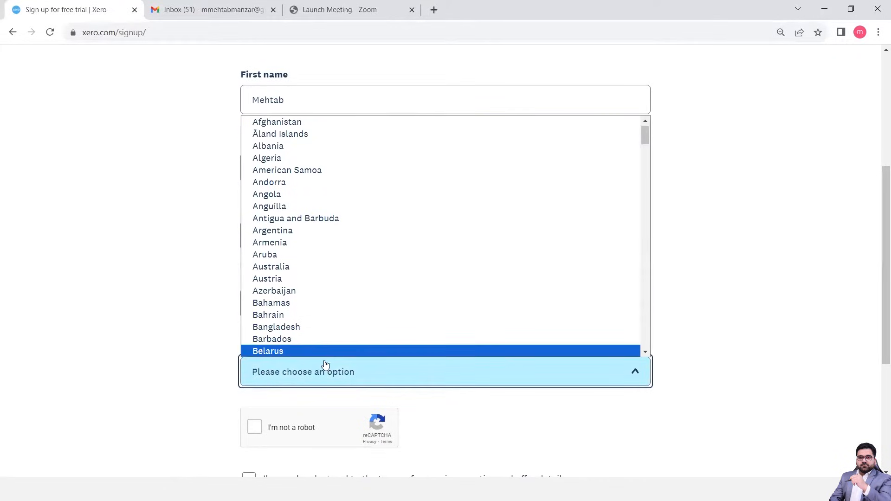
{"action": "key", "text": "u"}
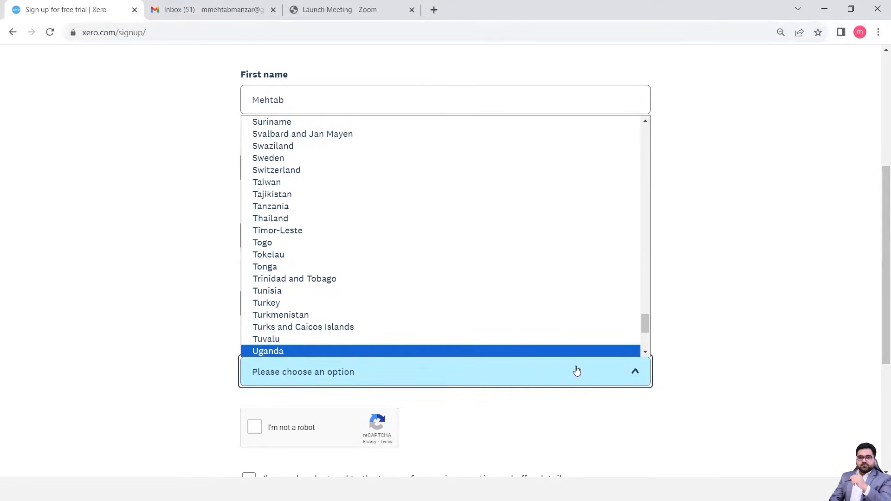
{"action": "left_click", "coordinate": [647, 353]}
{"action": "left_click", "coordinate": [647, 353]}
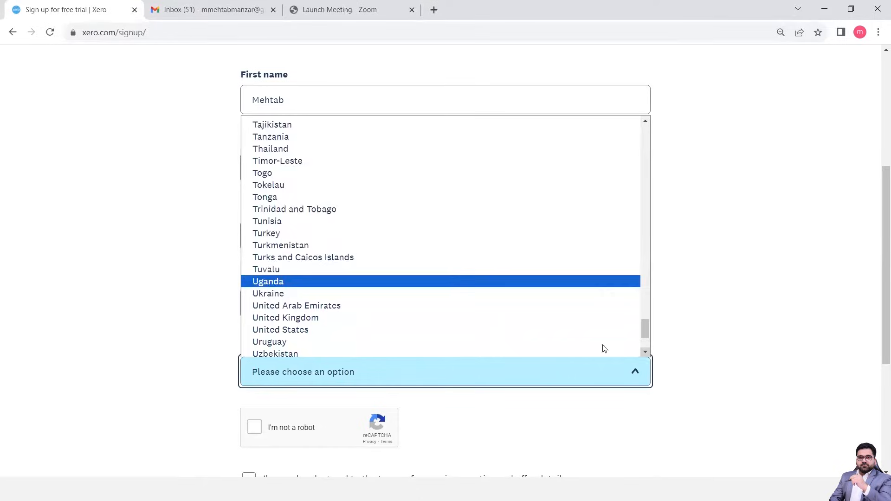
{"action": "left_click", "coordinate": [289, 315]}
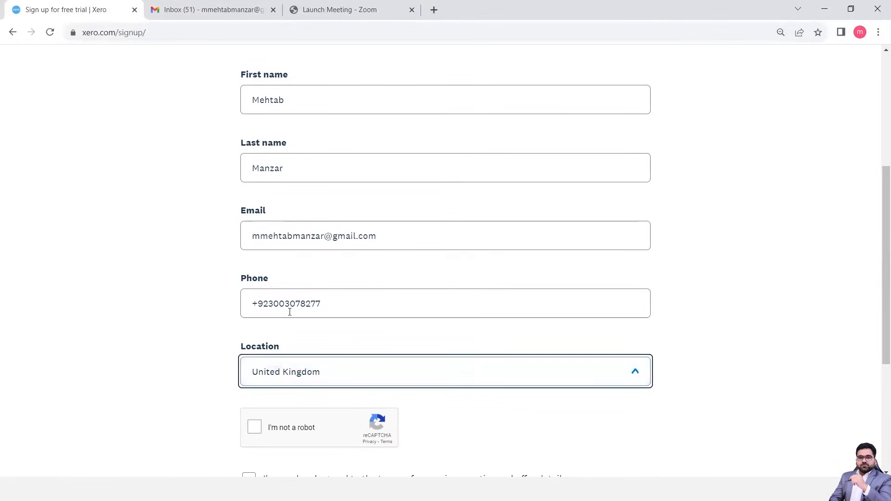
Complete the "I'm not a robot" check and agree to the terms of use, privacy notice and offer details.
{"action": "left_click", "coordinate": [252, 428]}
{"action": "scroll", "coordinate": [148, 394], "scroll_direction": "down", "scroll_amount": 3}
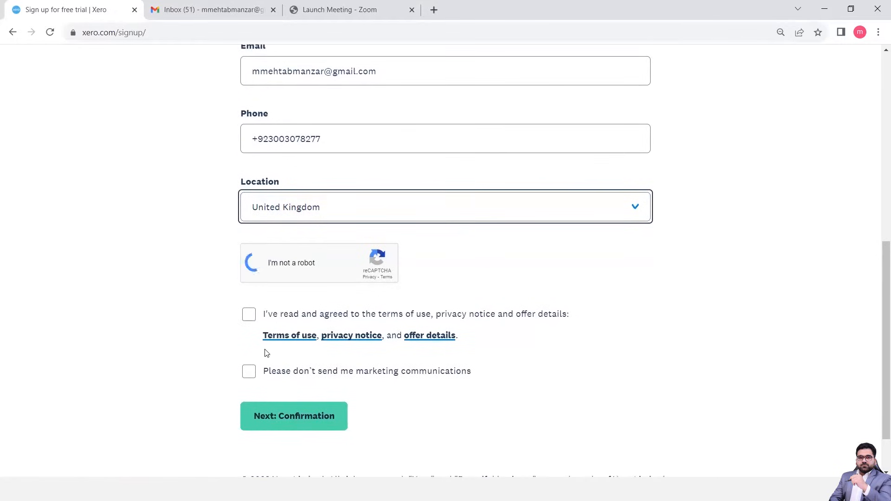
{"action": "left_click", "coordinate": [250, 316]}
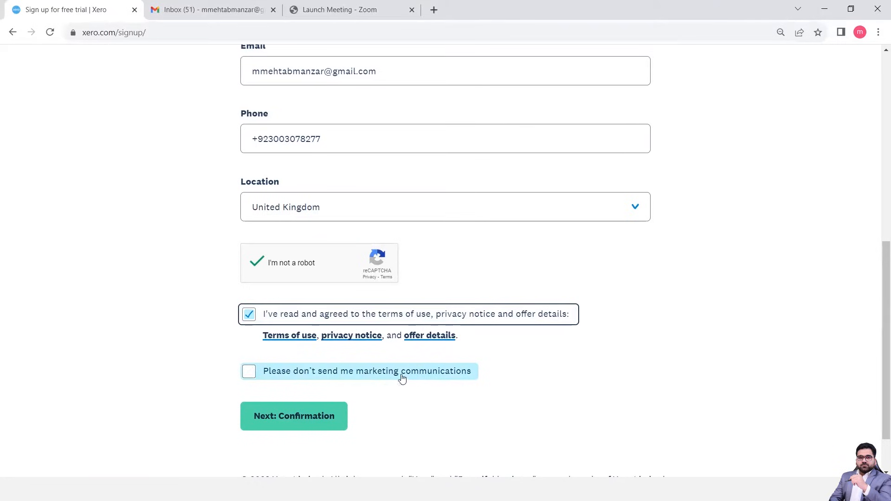
Opt out of marketing communications and submit the sign-up form to proceed to the confirmation stage.
{"action": "left_click", "coordinate": [247, 372]}
{"action": "scroll", "coordinate": [215, 413], "scroll_direction": "down", "scroll_amount": 1}
{"action": "left_click", "coordinate": [274, 353]}
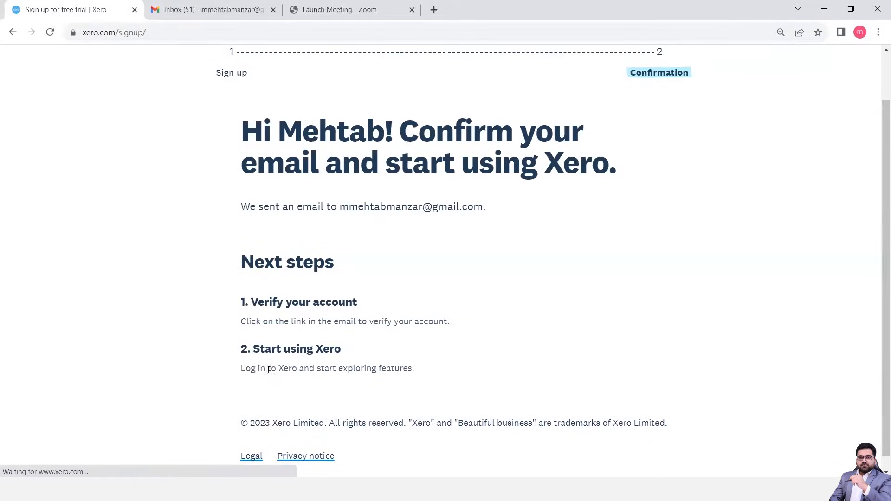
{"action": "scroll", "coordinate": [388, 362], "scroll_direction": "down", "scroll_amount": 1}
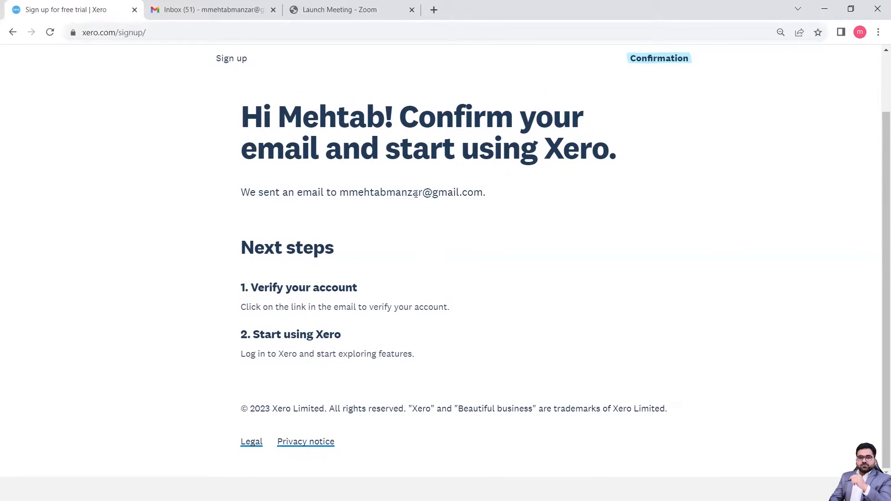
Switch to Gmail, refresh the inbox and open Xero's "Confirm your email address" message in the Updates category.
{"action": "left_click", "coordinate": [189, 13]}
{"action": "left_click", "coordinate": [49, 32]}
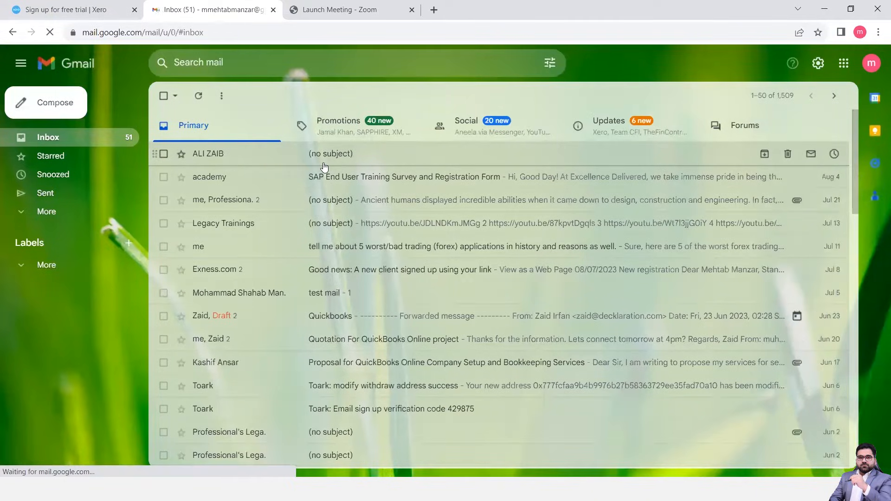
{"action": "left_click", "coordinate": [618, 133]}
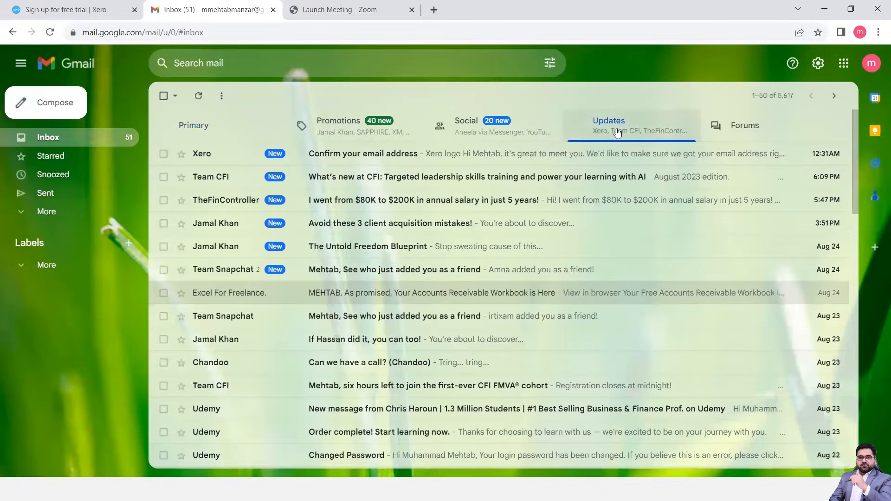
{"action": "left_click", "coordinate": [349, 158]}
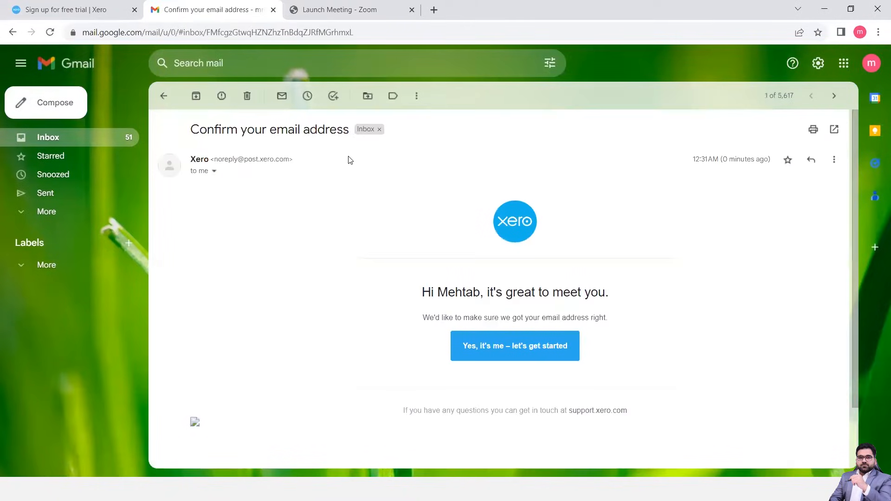
{"action": "scroll", "coordinate": [534, 264], "scroll_direction": "down", "scroll_amount": 1}
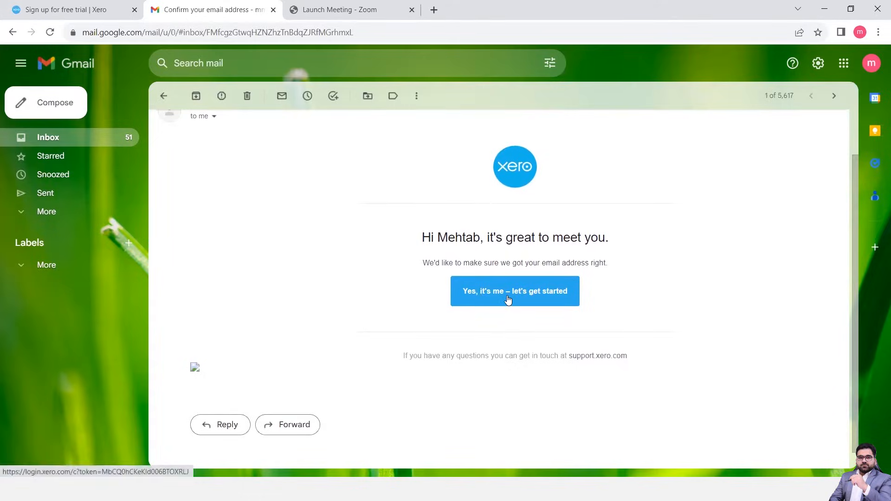
Follow the email's confirmation link and activate the account with a password, opting out of marketing communications.
{"action": "left_click", "coordinate": [509, 300]}
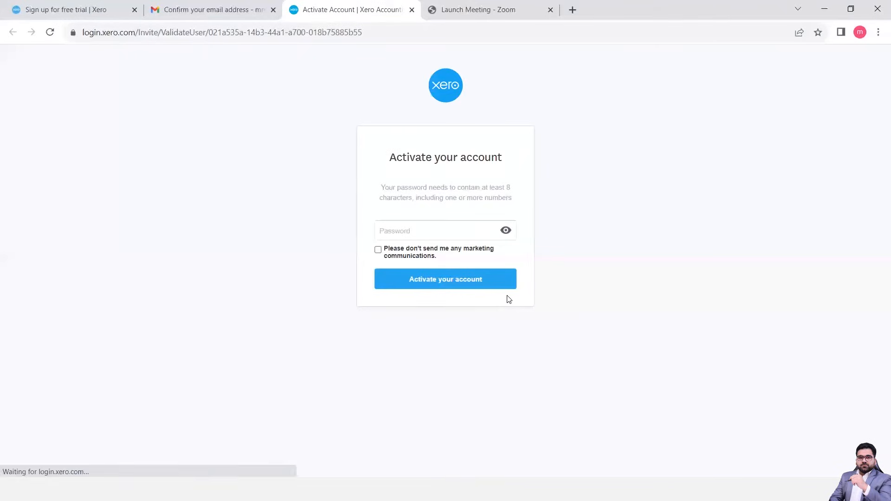
{"action": "key", "text": "ctrl+plus"}
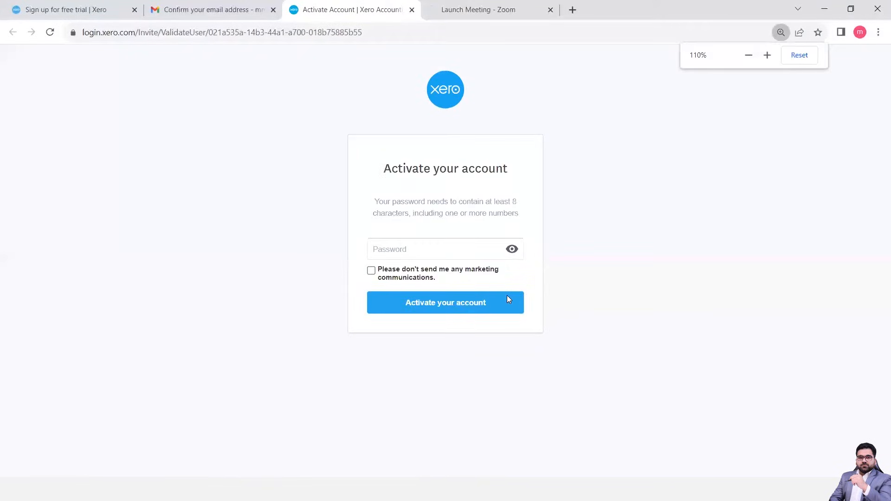
{"action": "left_click", "coordinate": [399, 250]}
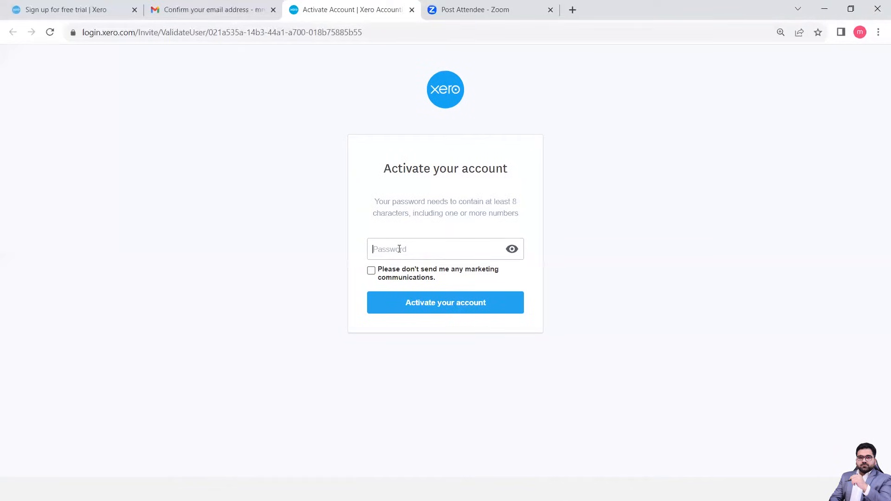
{"action": "type", "text": "•••••"}
{"action": "left_click", "coordinate": [372, 271]}
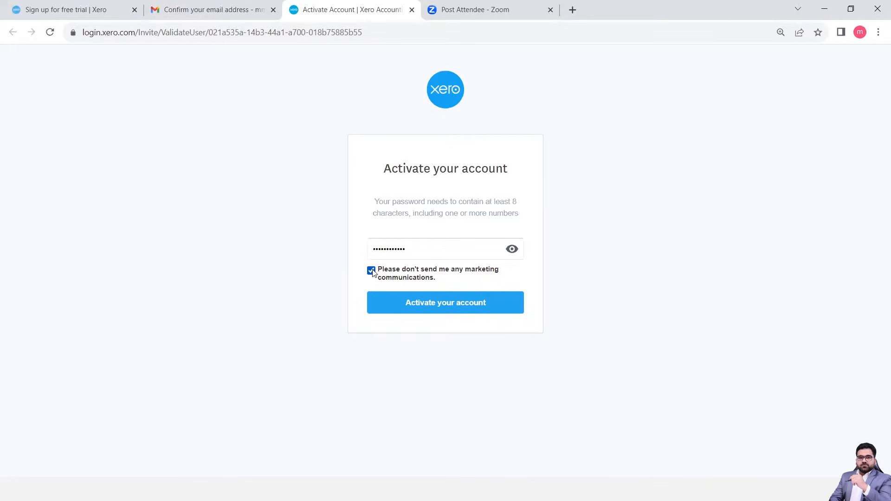
{"action": "left_click", "coordinate": [426, 310]}
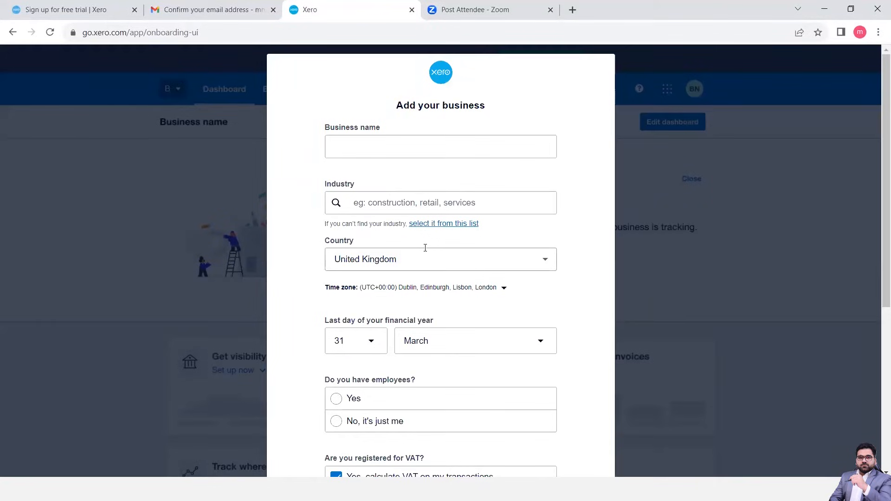
Enter Legacy as the business name and choose Accounting Services as the industry.
{"action": "left_click", "coordinate": [352, 144]}
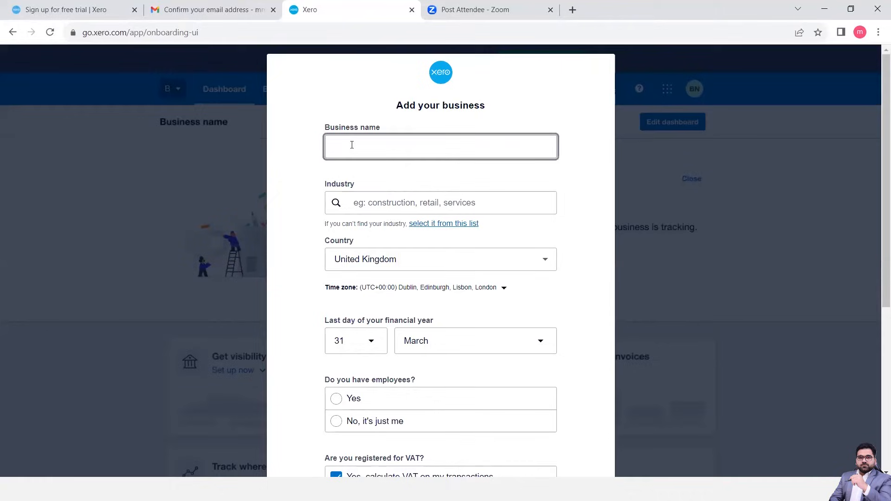
{"action": "type", "text": "Legacy"}
{"action": "left_click", "coordinate": [371, 200]}
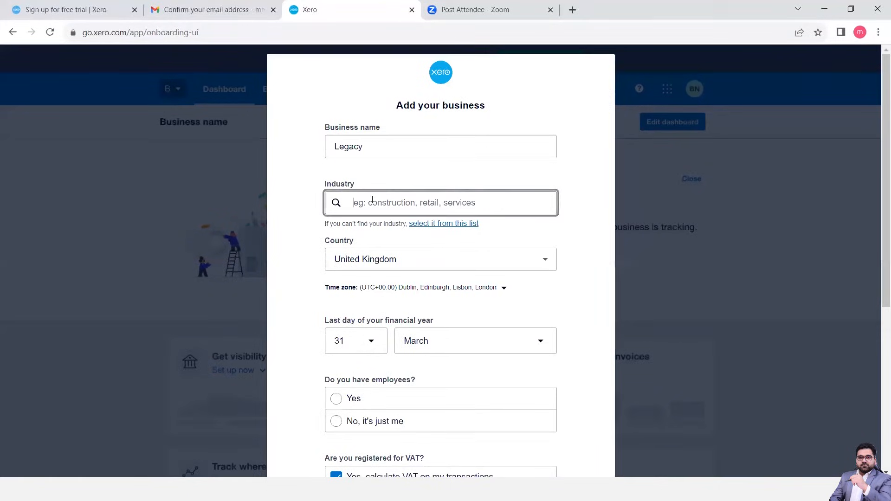
{"action": "type", "text": "Ser"}
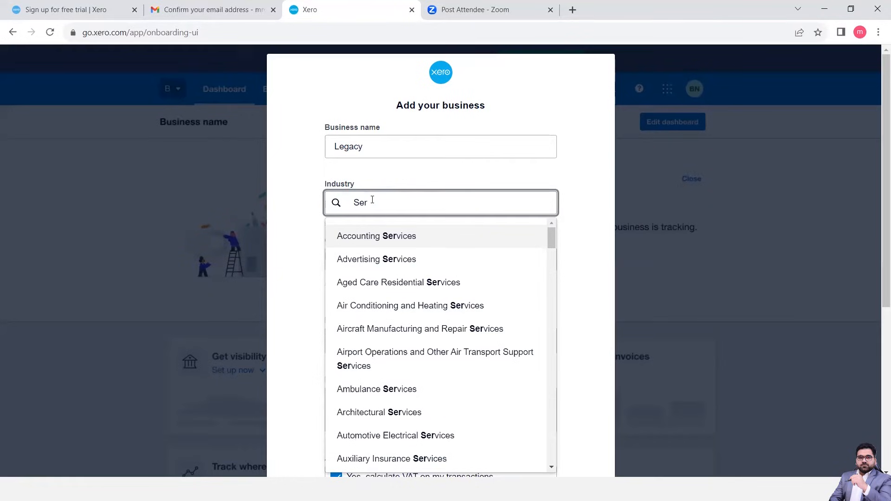
{"action": "left_click", "coordinate": [372, 237]}
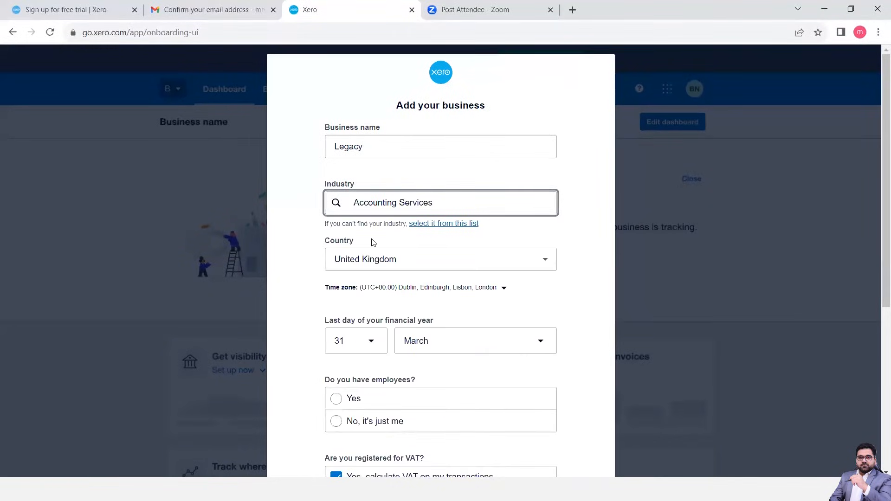
Set the last day of the financial year to 30 June.
{"action": "scroll", "coordinate": [380, 304], "scroll_direction": "down", "scroll_amount": 2}
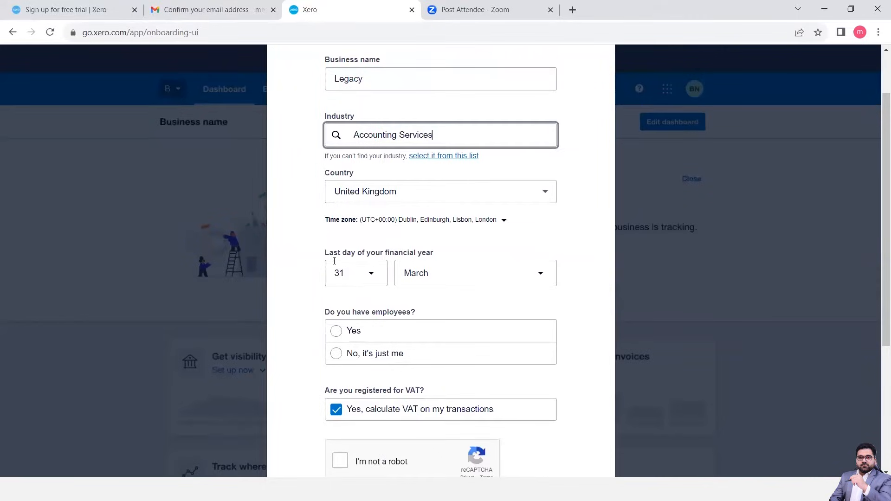
{"action": "left_click", "coordinate": [372, 276]}
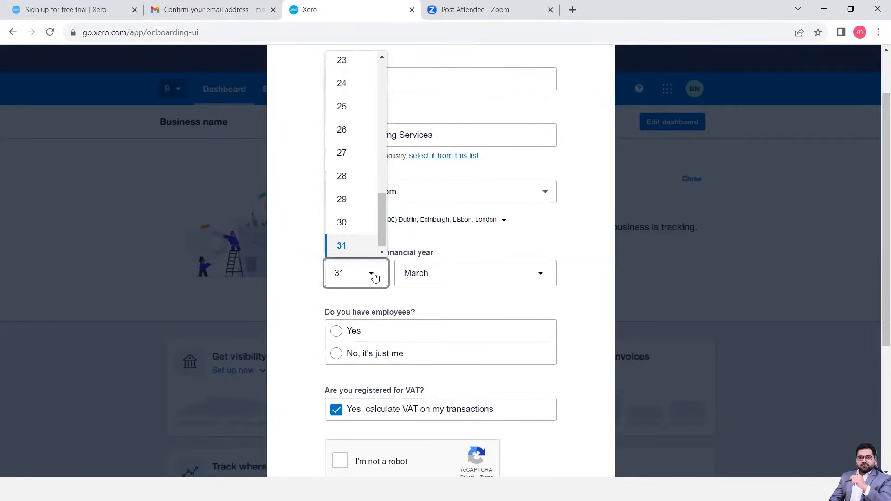
{"action": "left_click", "coordinate": [352, 227]}
{"action": "left_click", "coordinate": [437, 273]}
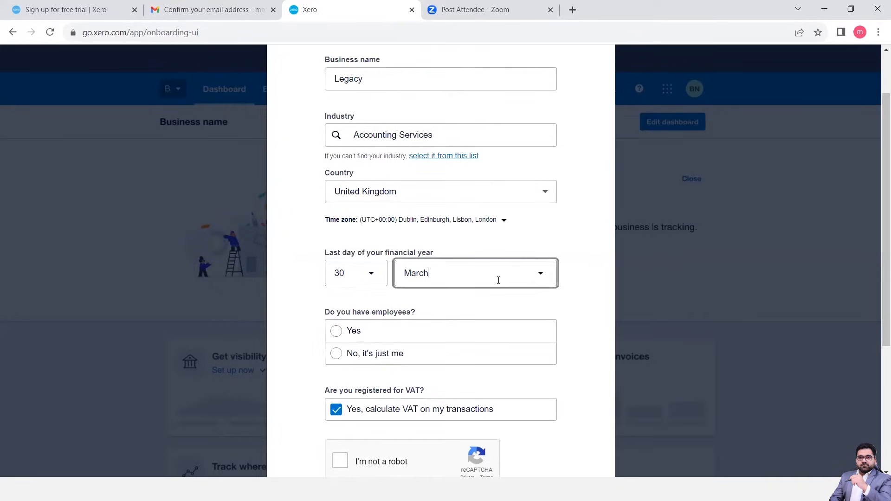
{"action": "left_click", "coordinate": [539, 277]}
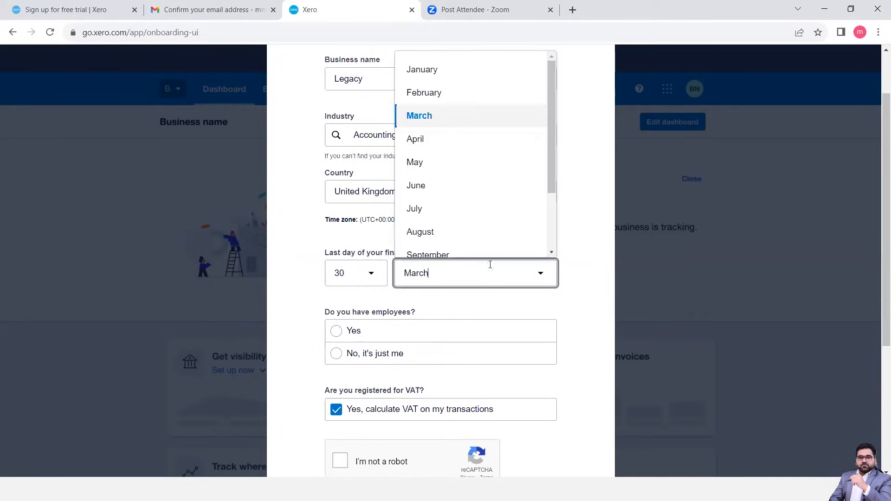
{"action": "left_click", "coordinate": [416, 186]}
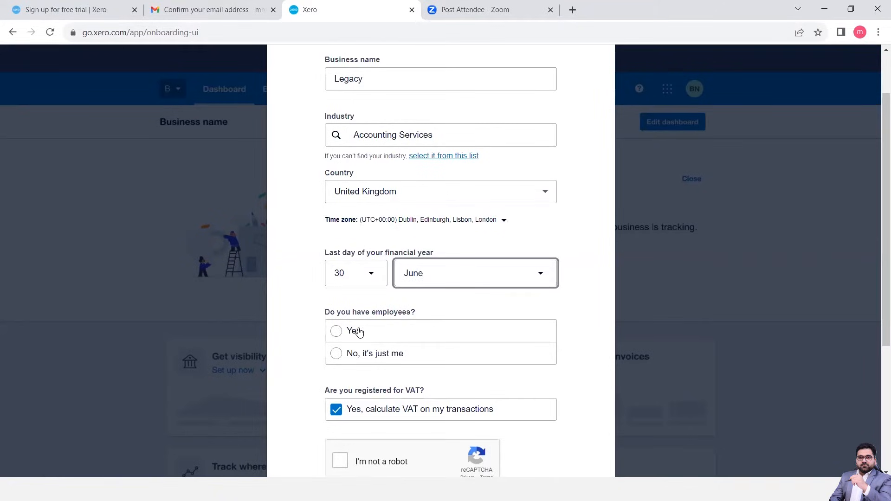
Indicate that the business has employees, complete the "I'm not a robot" check and start the trial.
{"action": "left_click", "coordinate": [341, 331]}
{"action": "scroll", "coordinate": [406, 336], "scroll_direction": "down", "scroll_amount": 2}
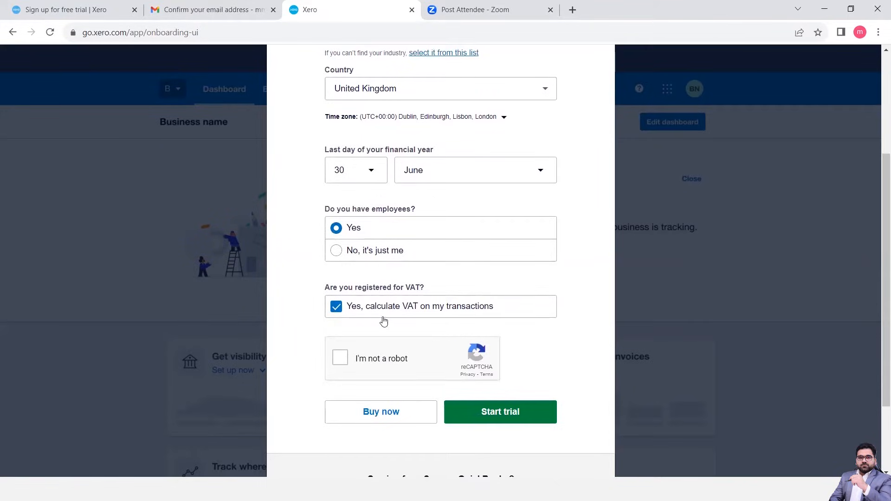
{"action": "left_click", "coordinate": [339, 364]}
{"action": "scroll", "coordinate": [447, 324], "scroll_direction": "down", "scroll_amount": 2}
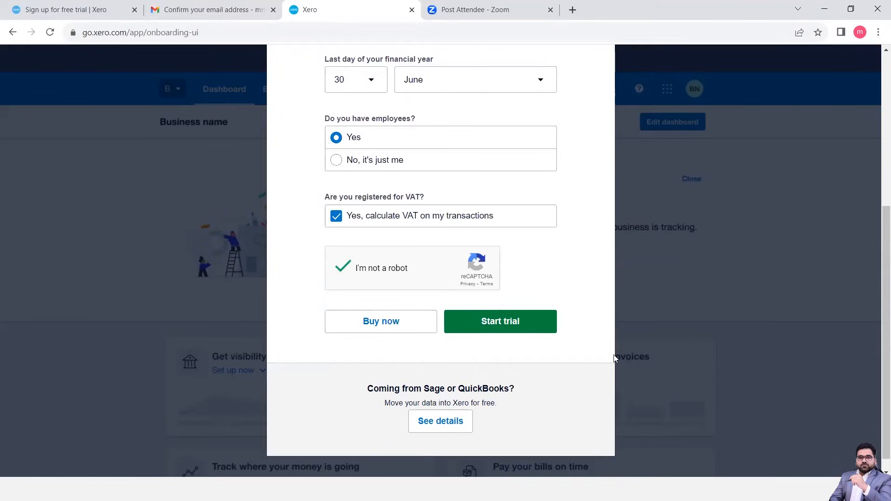
{"action": "left_click", "coordinate": [506, 332]}
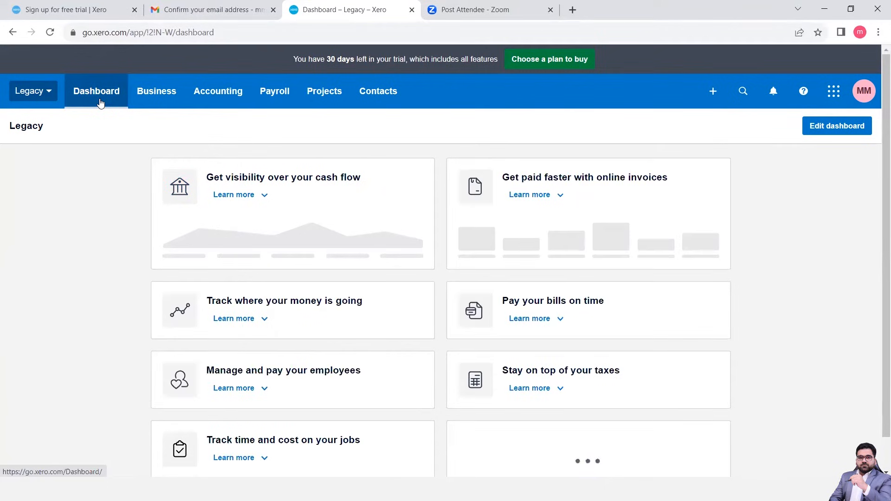
Switch from Legacy to the Demo Company organisation and look through its dashboard of bank accounts, invoices, bills and expense claims.
{"action": "left_click", "coordinate": [49, 97]}
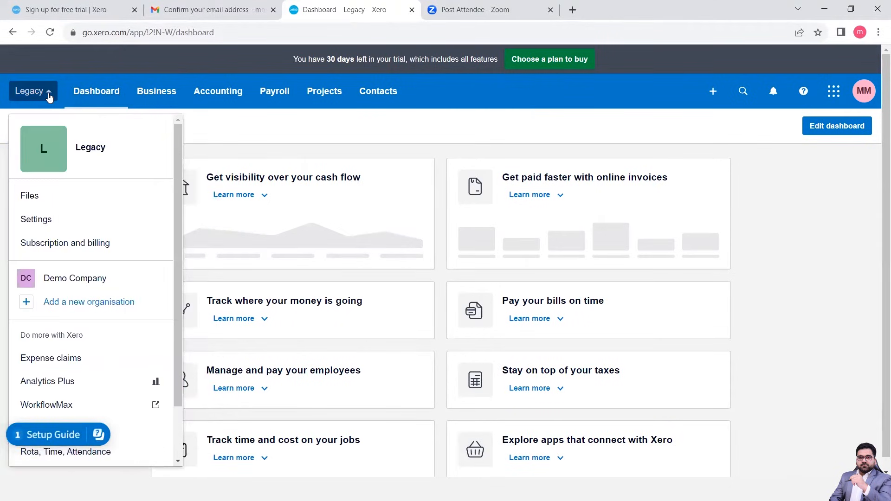
{"action": "left_click", "coordinate": [49, 95]}
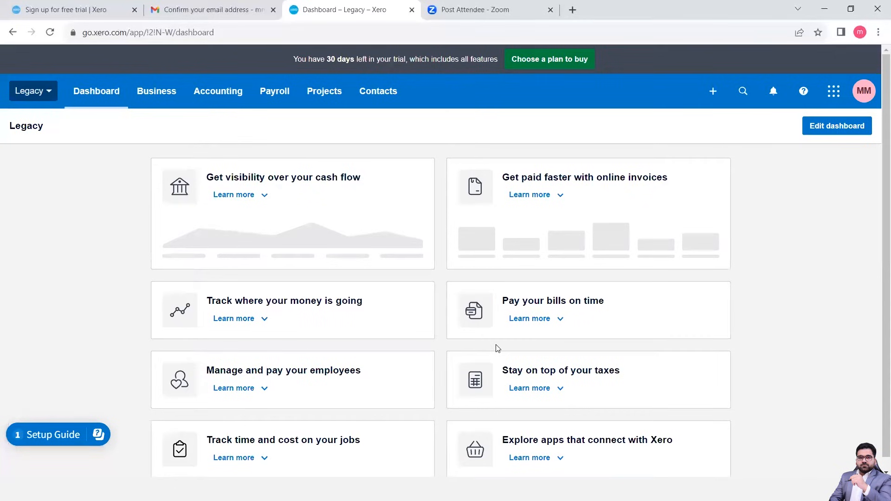
{"action": "left_click", "coordinate": [37, 93]}
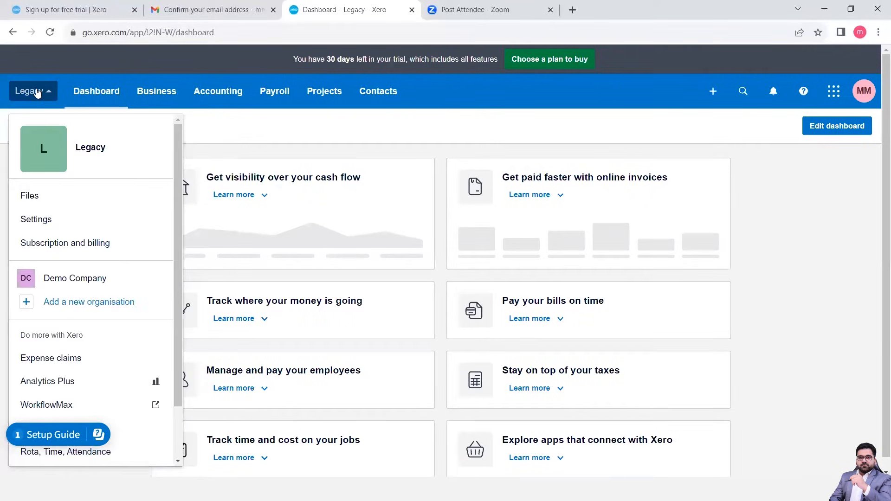
{"action": "left_click", "coordinate": [82, 288]}
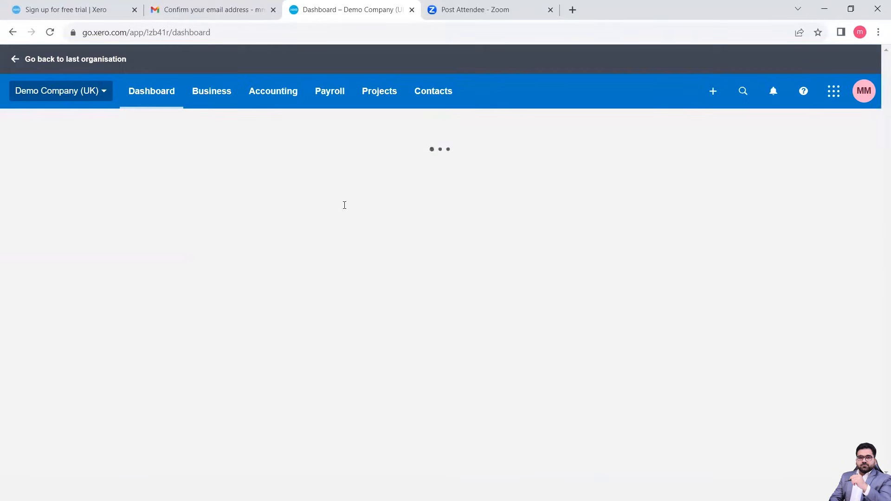
{"action": "scroll", "coordinate": [394, 271], "scroll_direction": "down", "scroll_amount": 3}
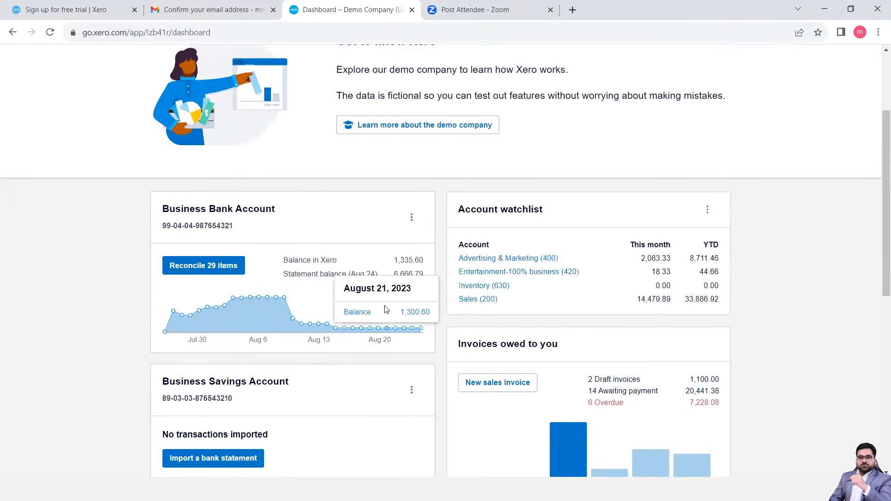
{"action": "scroll", "coordinate": [385, 310], "scroll_direction": "down", "scroll_amount": 3}
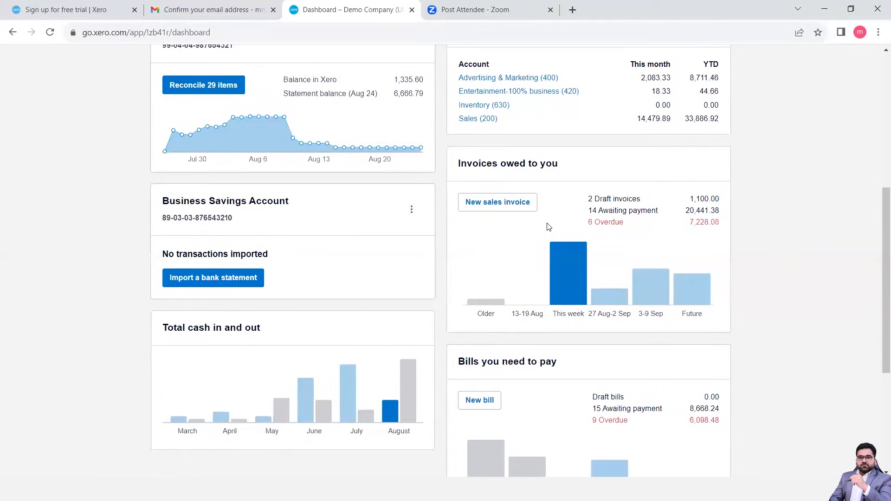
{"action": "scroll", "coordinate": [566, 234], "scroll_direction": "down", "scroll_amount": 4}
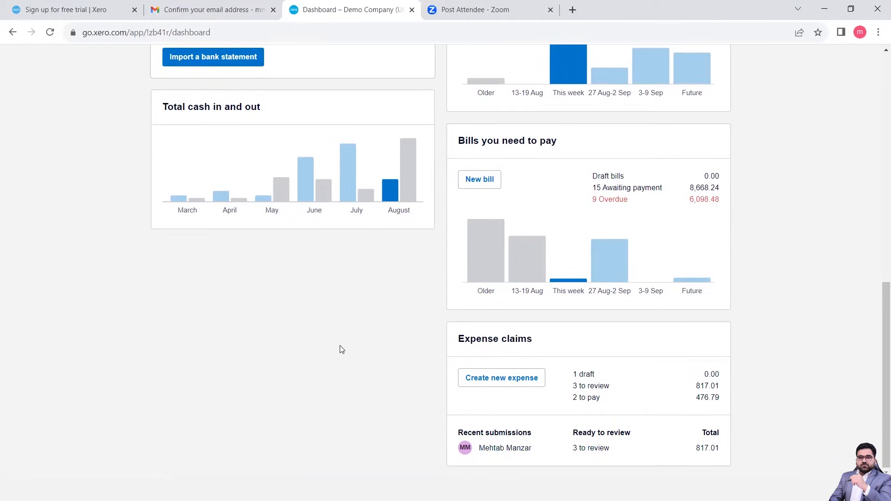
Switch back from the demo company to the Legacy organisation.
{"action": "scroll", "coordinate": [341, 350], "scroll_direction": "up", "scroll_amount": 10}
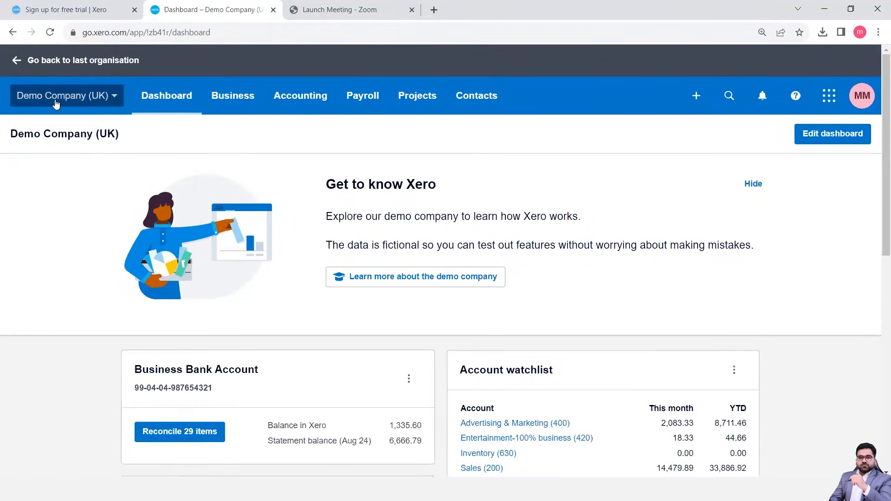
{"action": "left_click", "coordinate": [56, 103]}
{"action": "left_click", "coordinate": [54, 253]}
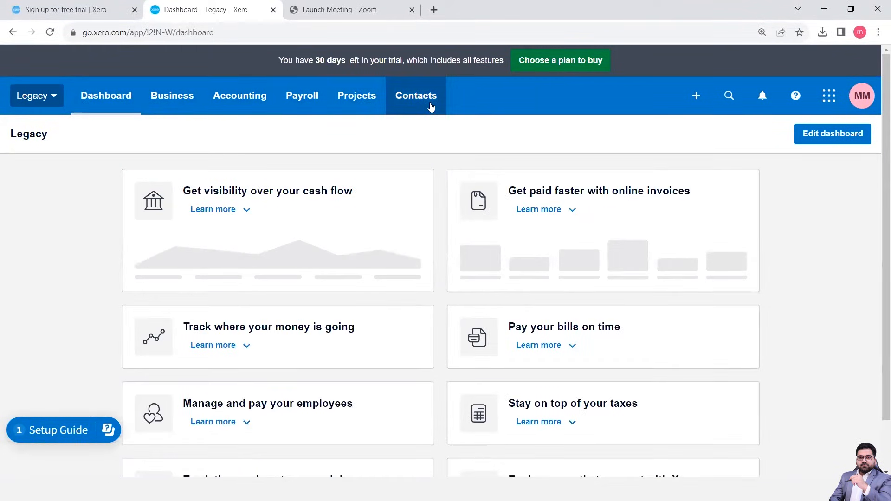
Open the organisation details in the Legacy organisation's settings.
{"action": "left_click", "coordinate": [39, 95]}
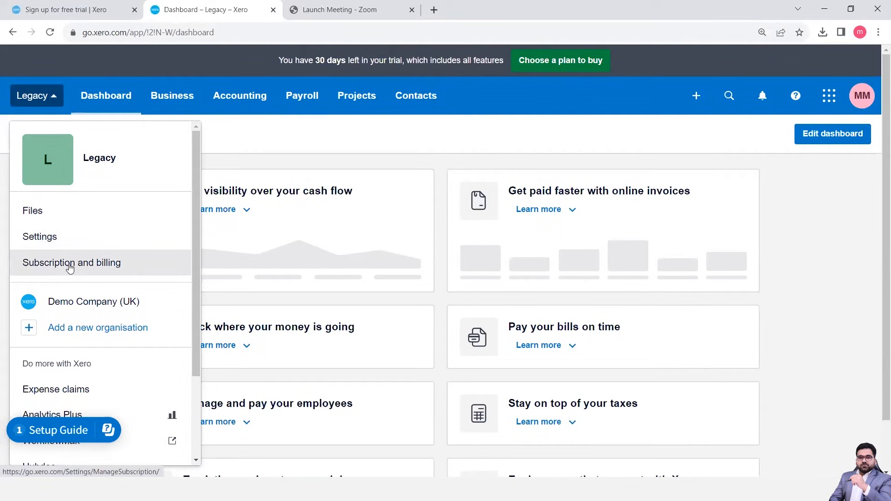
{"action": "left_click", "coordinate": [59, 238]}
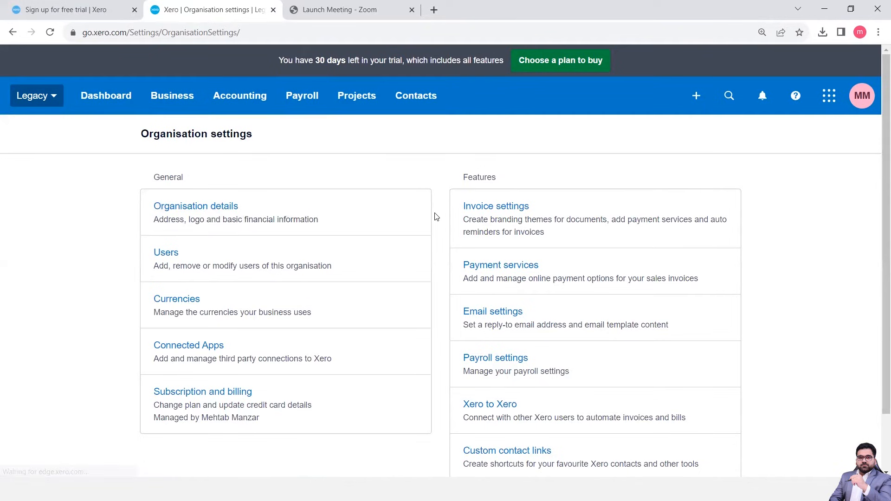
{"action": "left_click", "coordinate": [236, 217]}
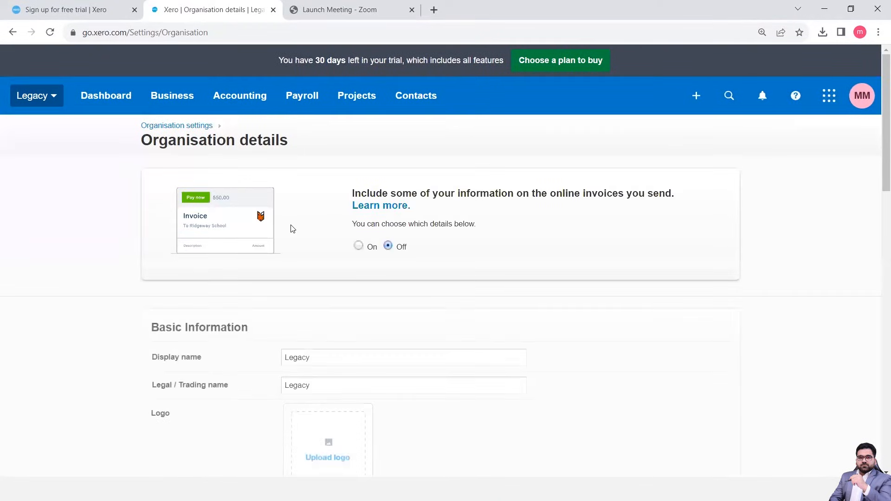
Change the organisation's display name to Legacy Services in the basic information.
{"action": "scroll", "coordinate": [354, 263], "scroll_direction": "down", "scroll_amount": 5}
{"action": "scroll", "coordinate": [353, 263], "scroll_direction": "down", "scroll_amount": 1}
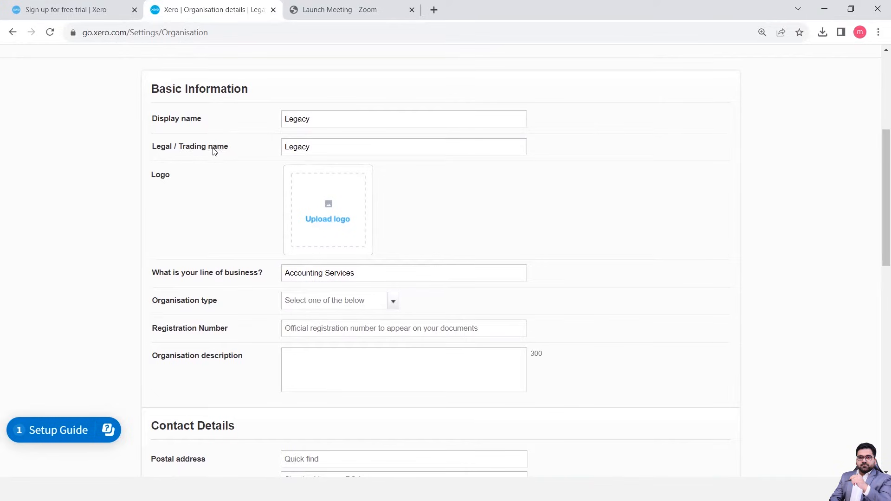
{"action": "left_click", "coordinate": [329, 119]}
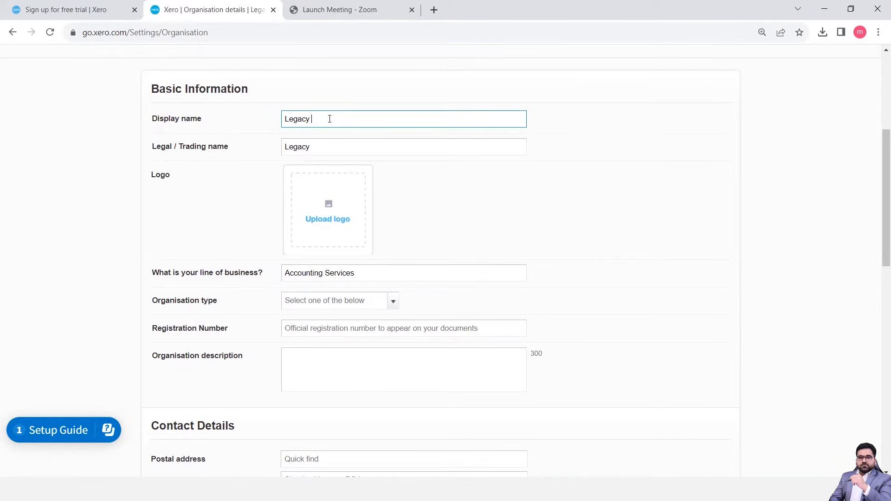
{"action": "type", "text": "Services"}
Change the legal / trading name to Professionals Legacy Pvt Limited.
{"action": "left_click", "coordinate": [324, 149]}
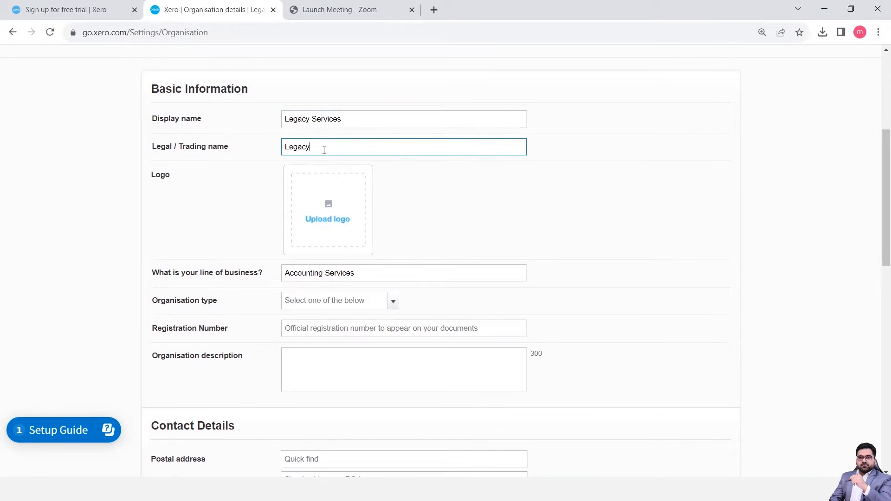
{"action": "key", "text": "Left"}
{"action": "key", "text": "Left"}
{"action": "key", "text": "Left"}
{"action": "type", "text": "Professionals Legacy Pvt Limited"}
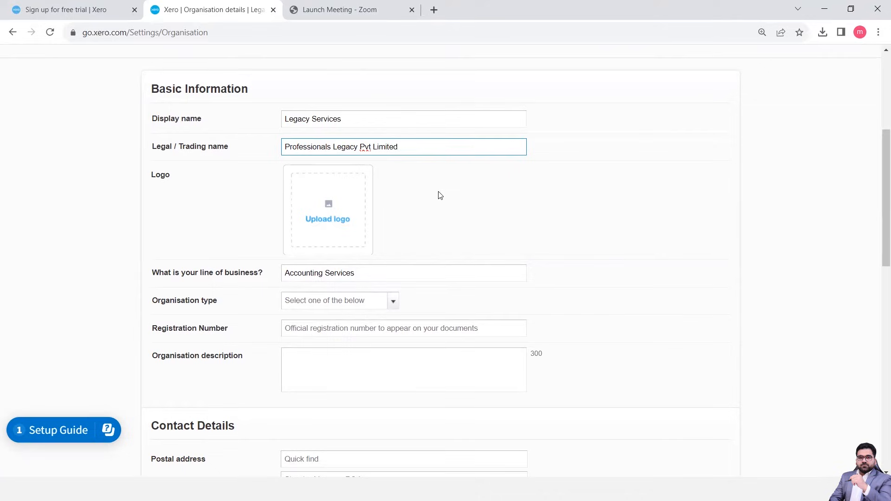
Upload the Xero Logo image from Downloads as the organisation's logo, keeping it enabled for invoices and other client documents.
{"action": "left_click", "coordinate": [341, 215]}
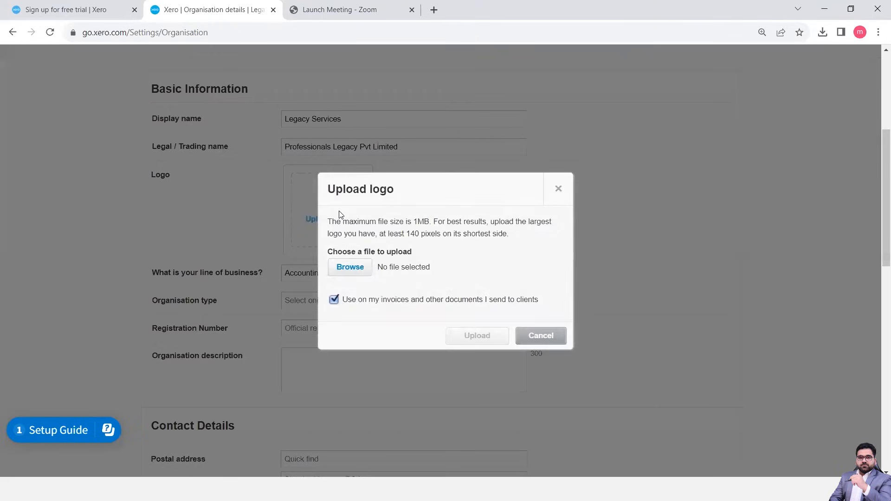
{"action": "left_click", "coordinate": [363, 273]}
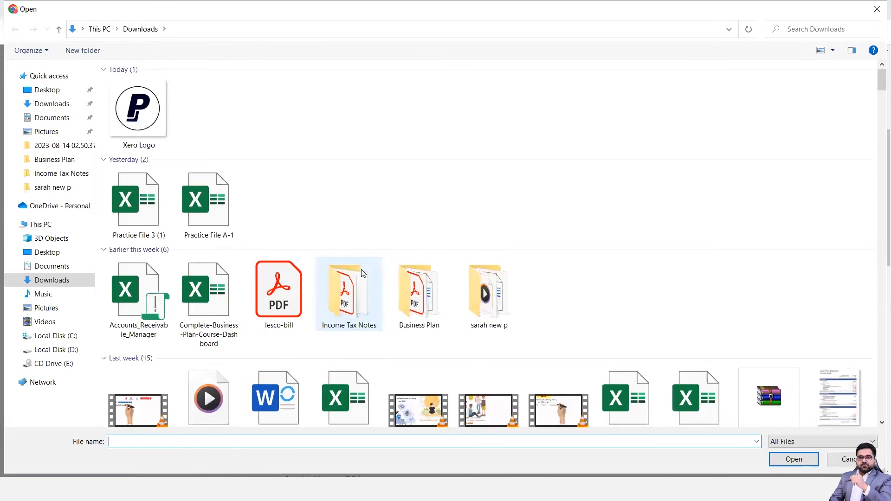
{"action": "left_click", "coordinate": [143, 132]}
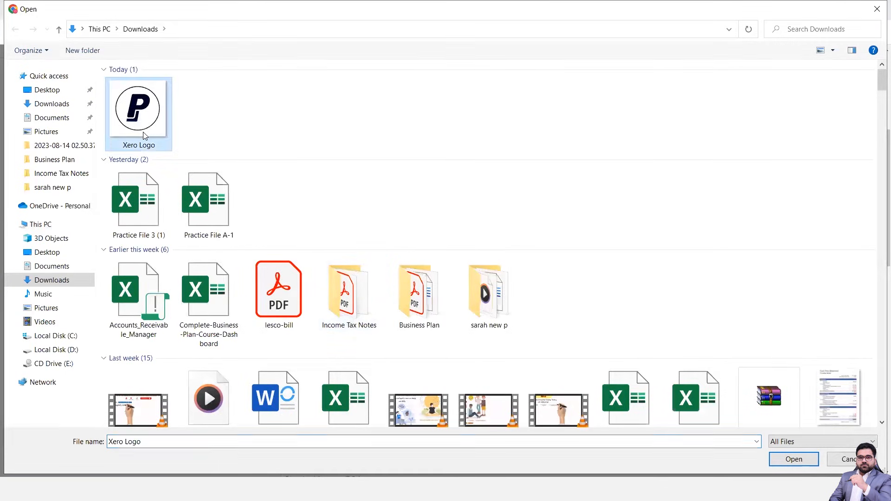
{"action": "double_click", "coordinate": [143, 132]}
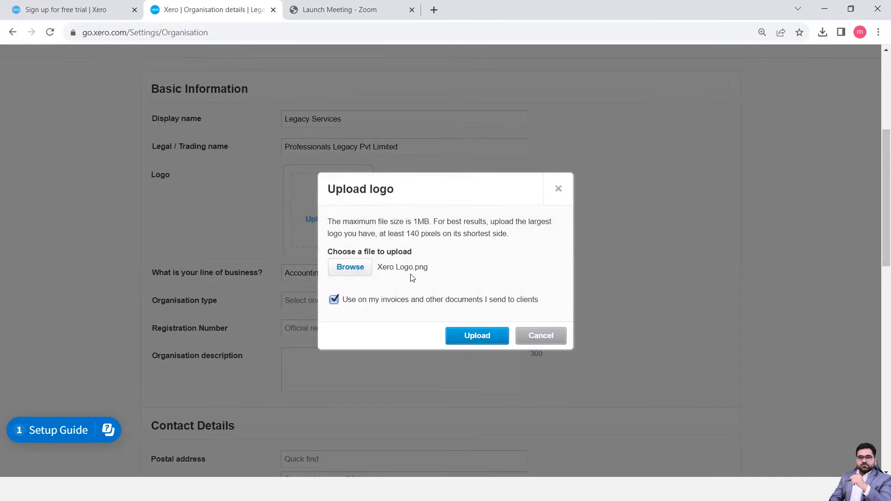
{"action": "left_click", "coordinate": [476, 339]}
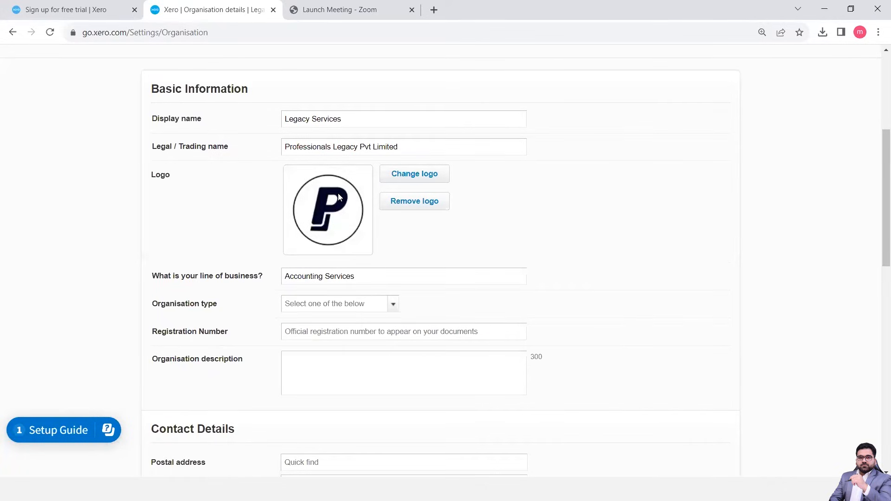
{"action": "left_click", "coordinate": [434, 203]}
Set the organisation type to Limited Company and leave the registration number blank.
{"action": "scroll", "coordinate": [373, 282], "scroll_direction": "down", "scroll_amount": 2}
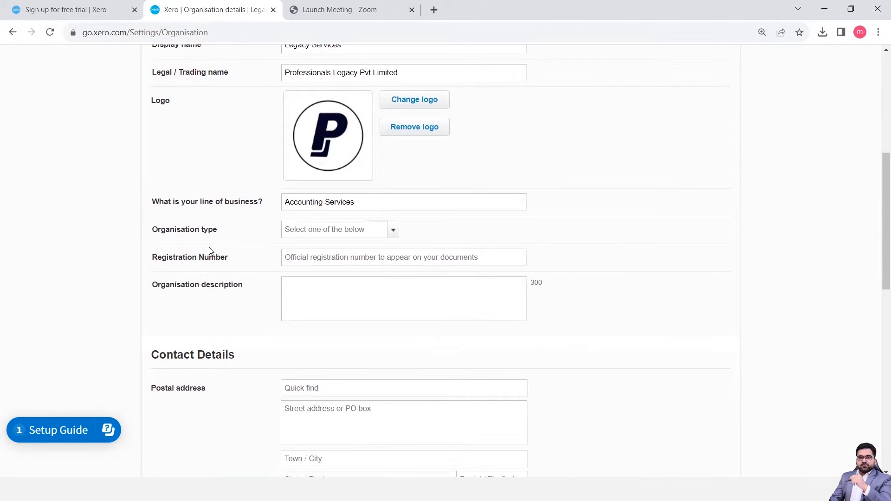
{"action": "left_click", "coordinate": [395, 236]}
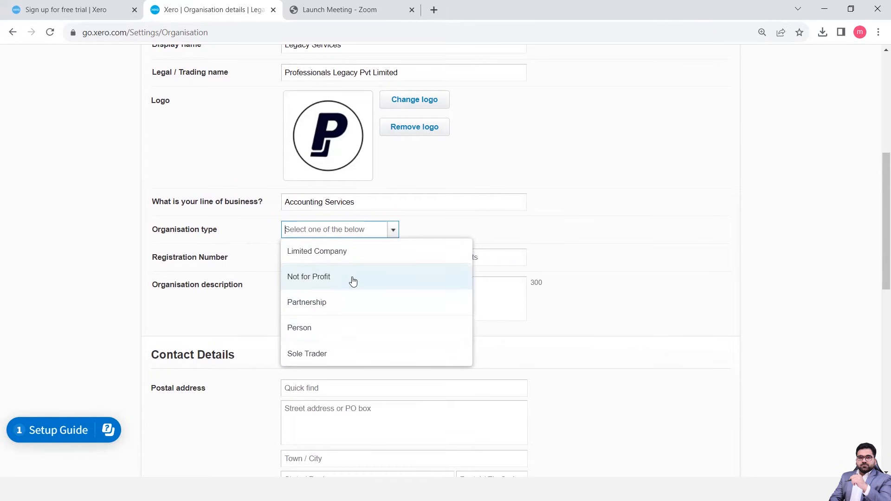
{"action": "left_click", "coordinate": [343, 258]}
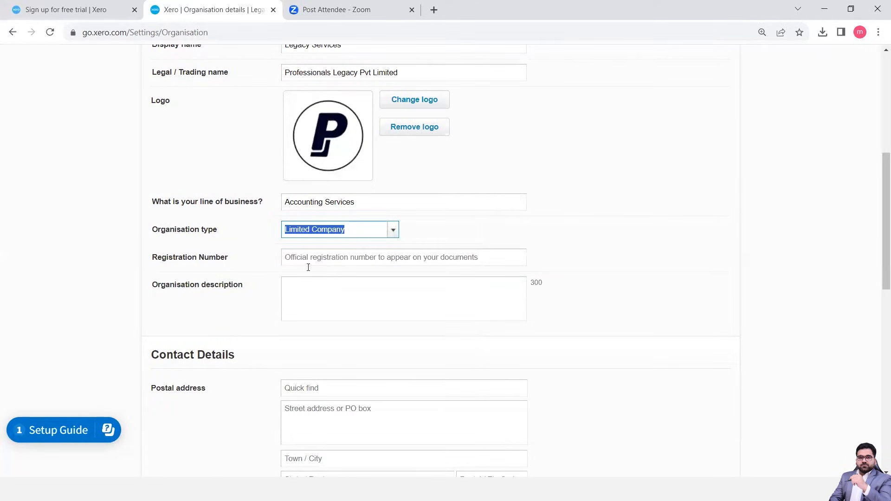
{"action": "left_click", "coordinate": [333, 259]}
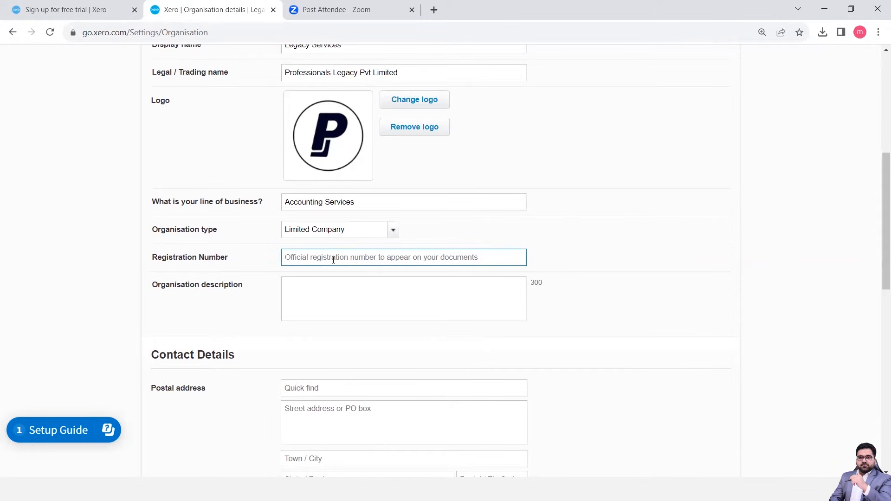
Enter "We provide quality services." as the organisation description.
{"action": "left_click", "coordinate": [316, 292]}
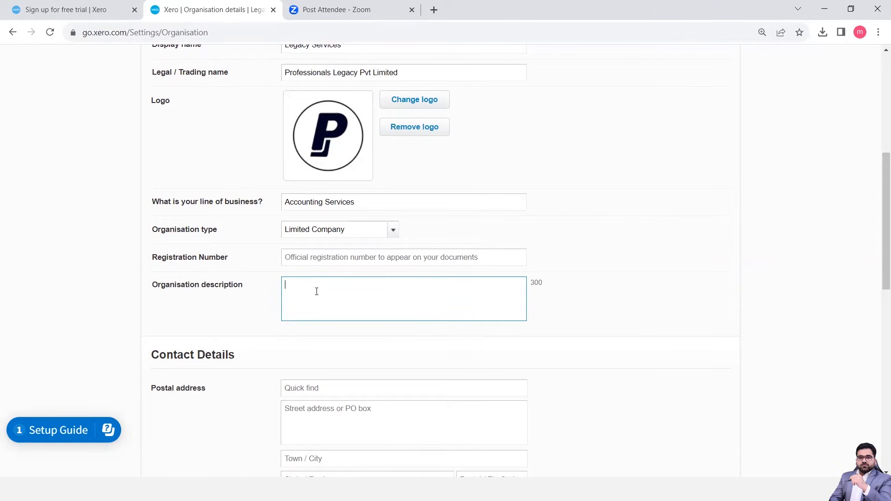
{"action": "type", "text": "We"}
{"action": "type", "text": "provide quality services."}
{"action": "left_click", "coordinate": [323, 355]}
Leave the contact details blank and save the organisation details.
{"action": "scroll", "coordinate": [320, 354], "scroll_direction": "down", "scroll_amount": 3}
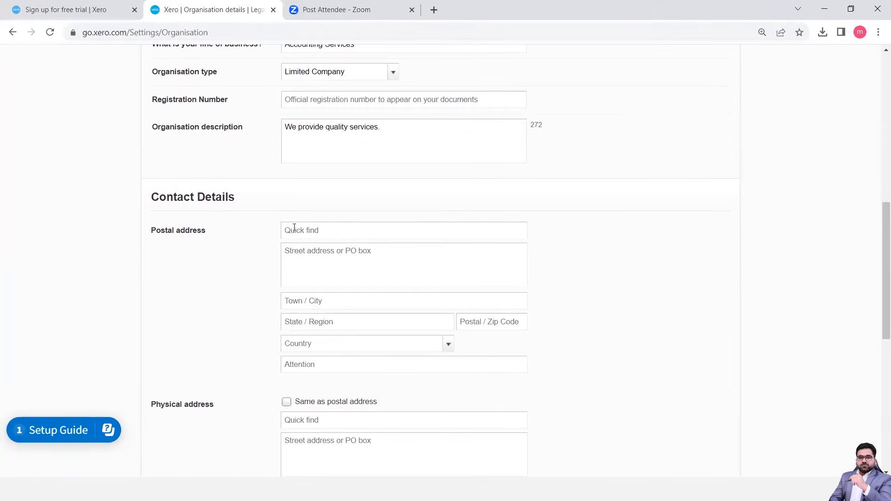
{"action": "scroll", "coordinate": [277, 343], "scroll_direction": "down", "scroll_amount": 1}
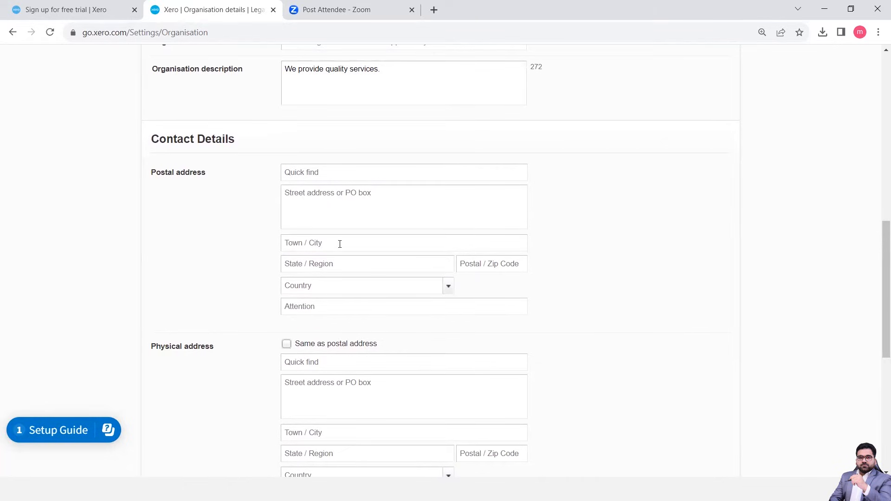
{"action": "scroll", "coordinate": [333, 347], "scroll_direction": "down", "scroll_amount": 5}
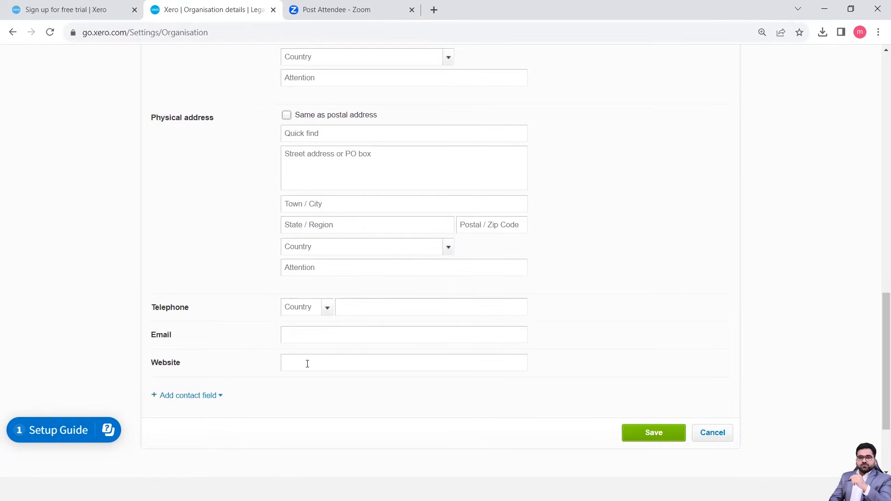
{"action": "scroll", "coordinate": [286, 399], "scroll_direction": "down", "scroll_amount": 3}
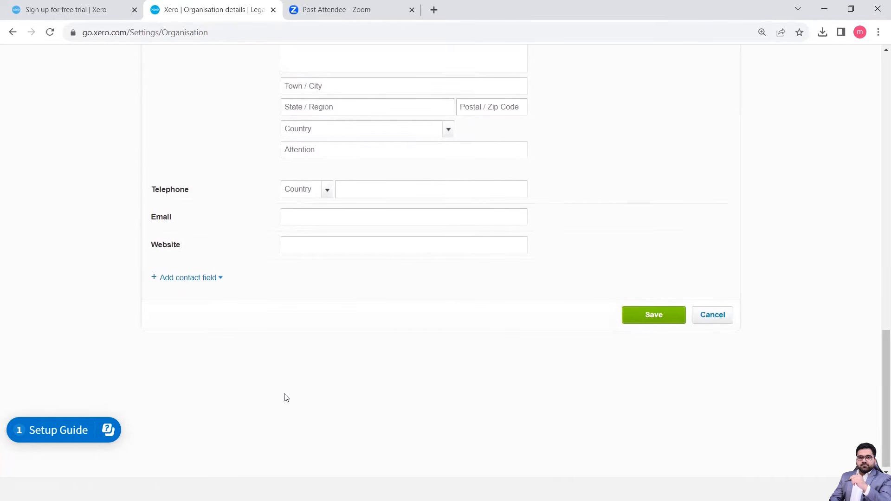
{"action": "scroll", "coordinate": [286, 399], "scroll_direction": "up", "scroll_amount": 11}
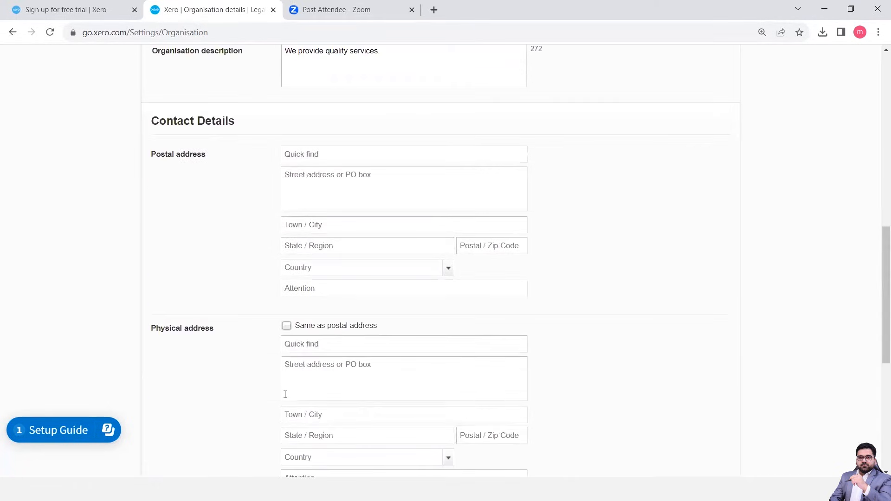
{"action": "scroll", "coordinate": [285, 394], "scroll_direction": "down", "scroll_amount": 7}
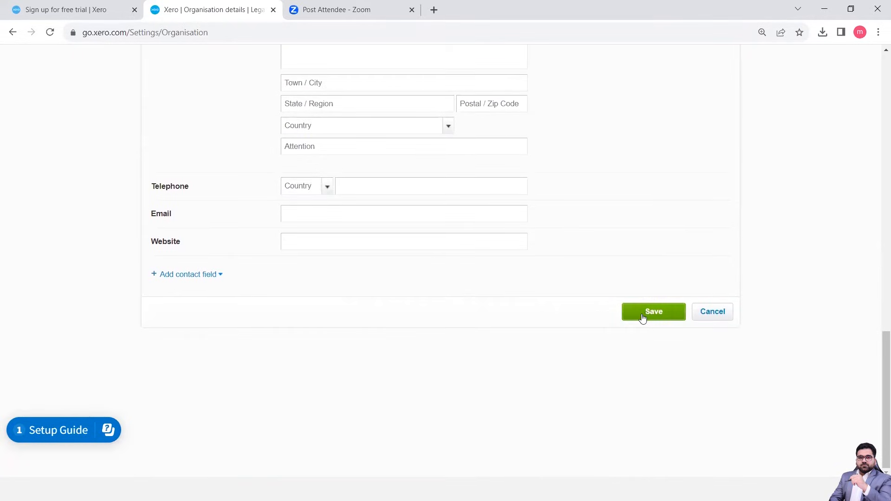
{"action": "left_click", "coordinate": [643, 318]}
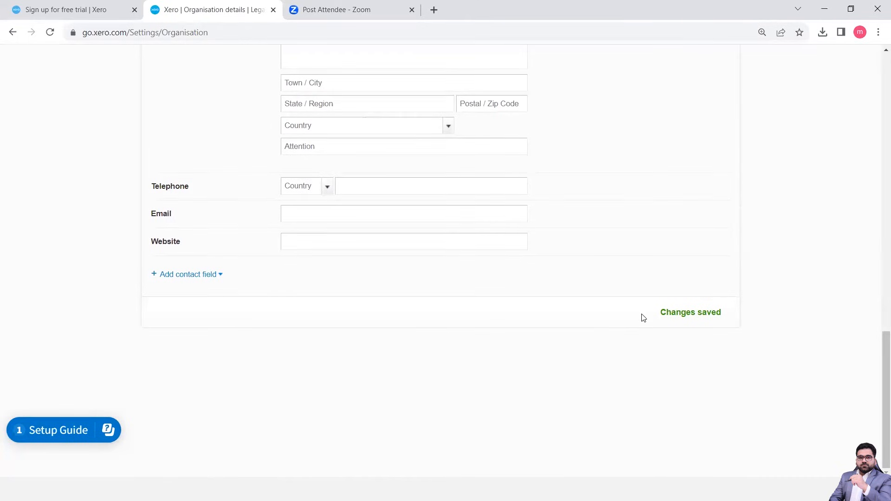
Look over the saved organisation details and return to the organisation settings overview.
{"action": "scroll", "coordinate": [641, 316], "scroll_direction": "up", "scroll_amount": 15}
{"action": "scroll", "coordinate": [641, 316], "scroll_direction": "down", "scroll_amount": 12}
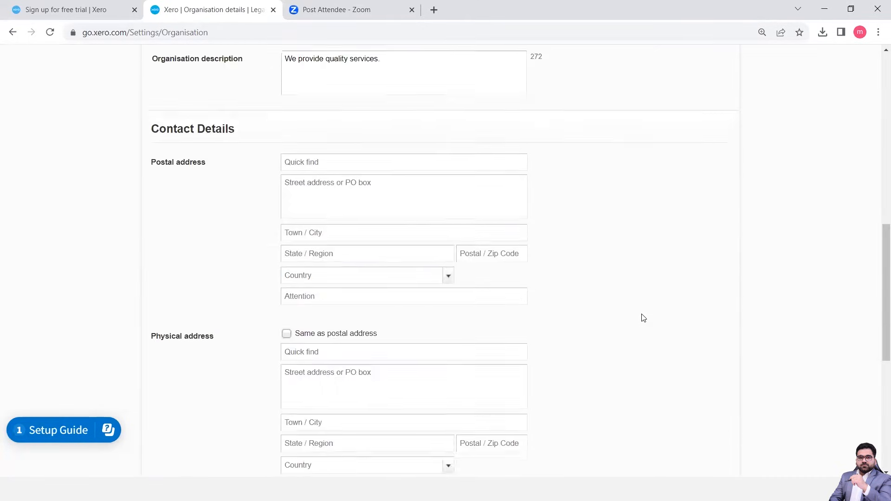
{"action": "scroll", "coordinate": [745, 355], "scroll_direction": "down", "scroll_amount": 4}
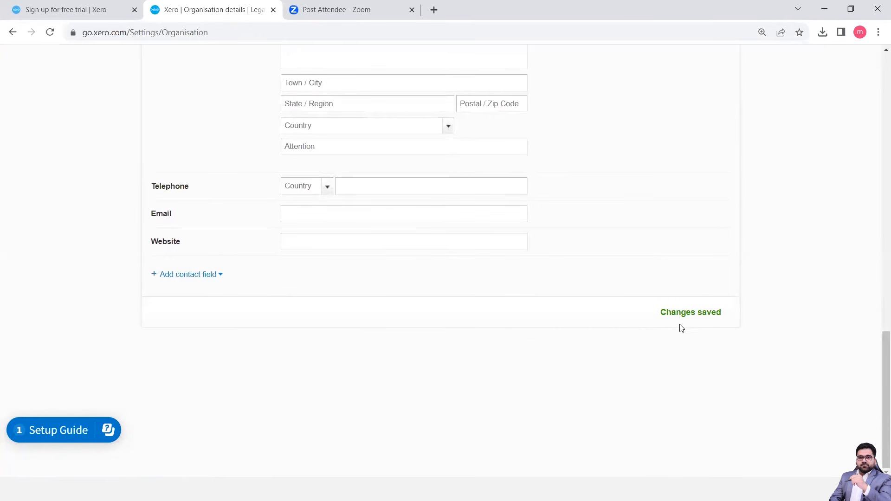
{"action": "scroll", "coordinate": [519, 291], "scroll_direction": "up", "scroll_amount": 15}
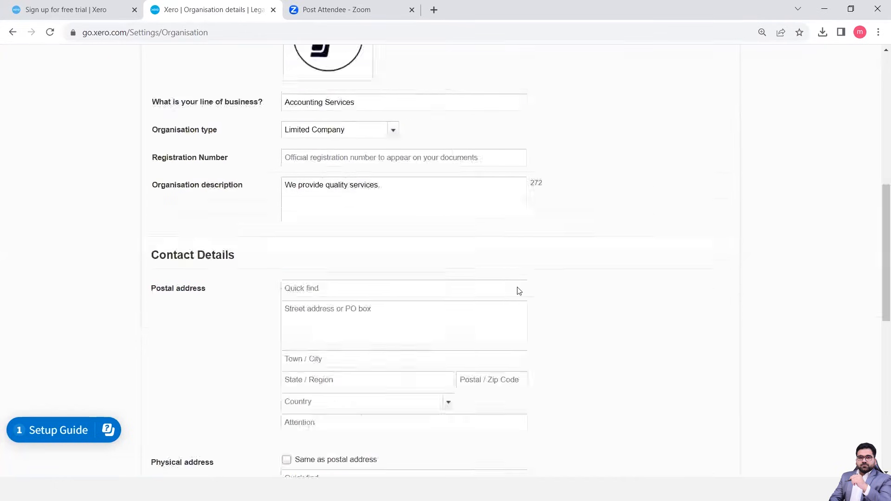
{"action": "scroll", "coordinate": [519, 291], "scroll_direction": "down", "scroll_amount": 15}
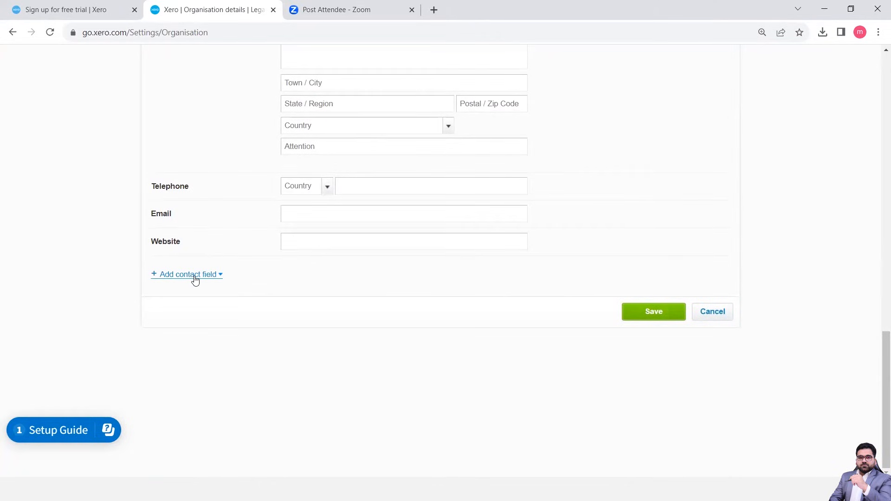
{"action": "scroll", "coordinate": [327, 232], "scroll_direction": "up", "scroll_amount": 15}
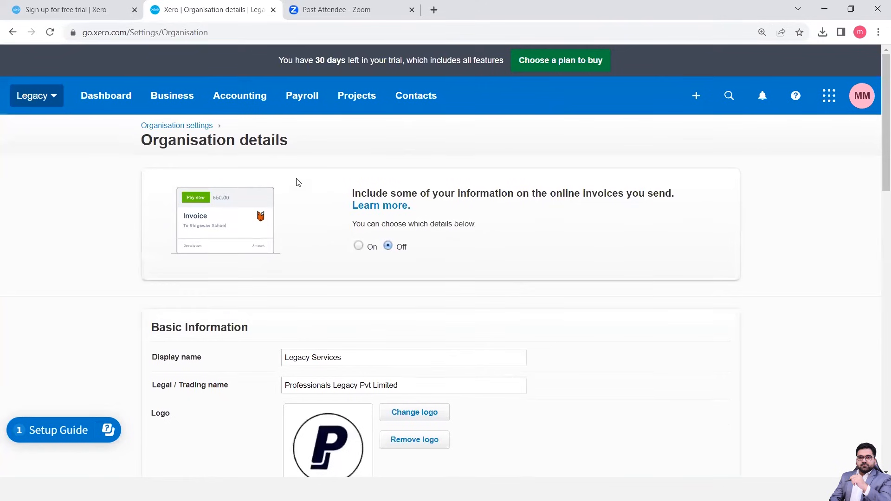
{"action": "left_click", "coordinate": [60, 97]}
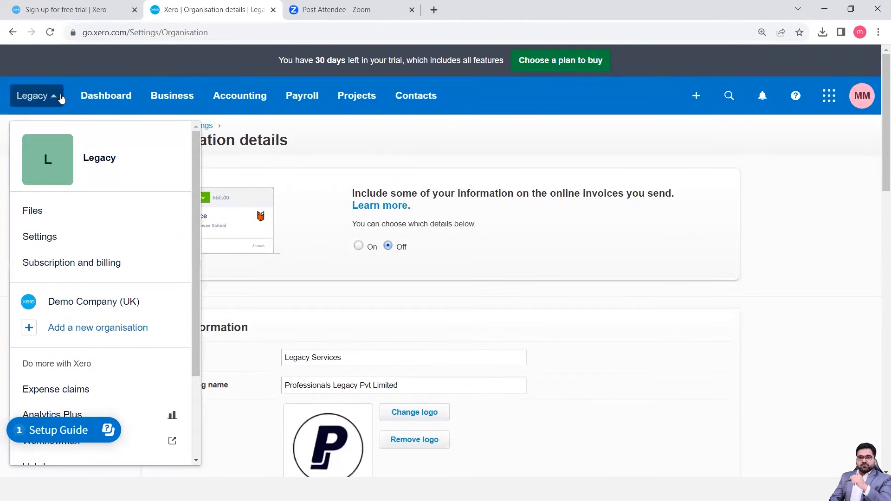
{"action": "left_click", "coordinate": [12, 32]}
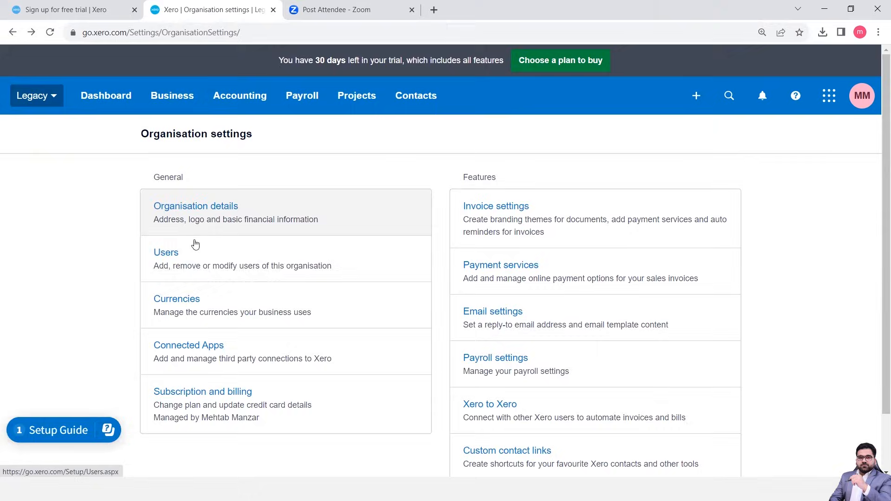
Open the organisation's user list and start changing the current user's permissions.
{"action": "left_click", "coordinate": [187, 260]}
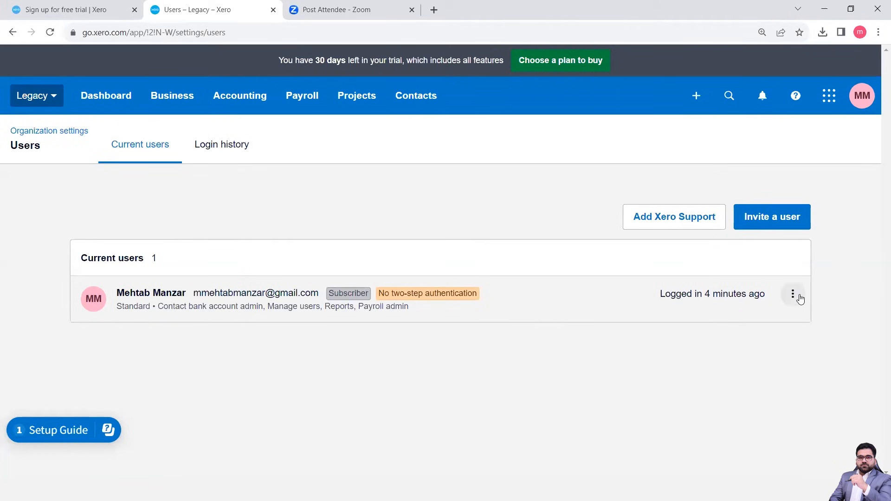
{"action": "left_click", "coordinate": [793, 294]}
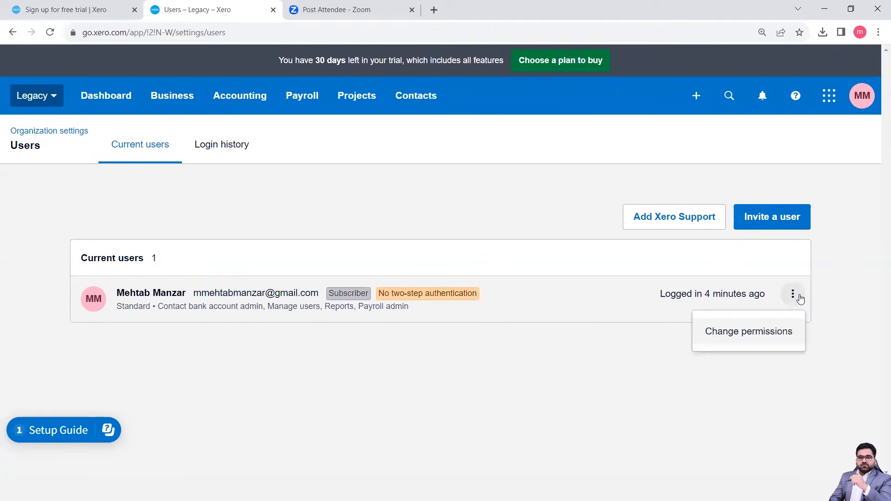
{"action": "left_click", "coordinate": [749, 340]}
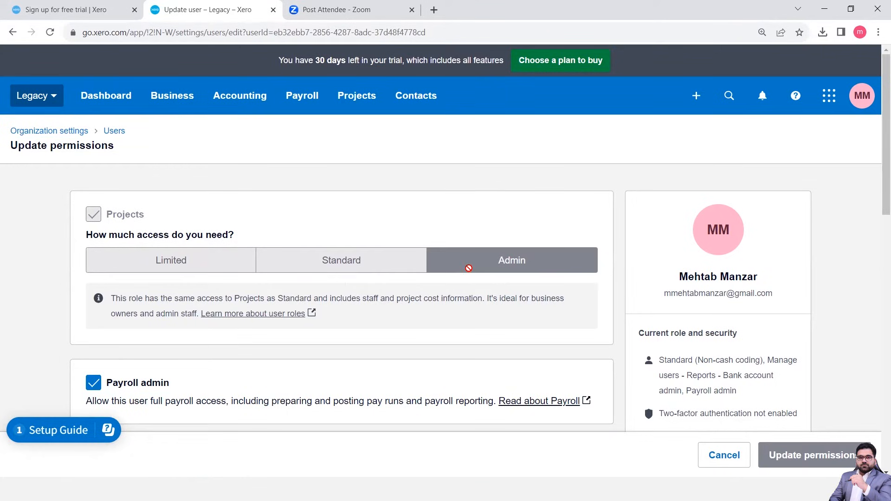
Examine the user's project, payroll, and business and accounting permissions under the Standard role.
{"action": "scroll", "coordinate": [413, 328], "scroll_direction": "down", "scroll_amount": 1}
{"action": "scroll", "coordinate": [412, 328], "scroll_direction": "down", "scroll_amount": 5}
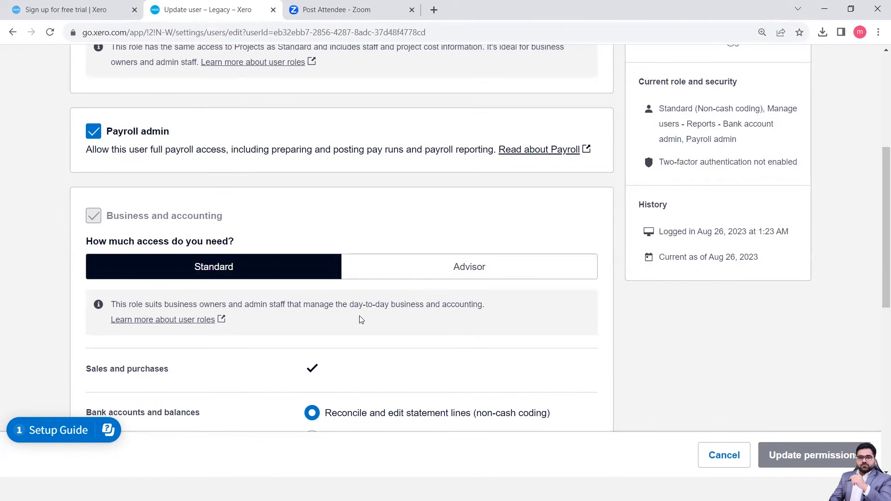
{"action": "scroll", "coordinate": [361, 319], "scroll_direction": "down", "scroll_amount": 5}
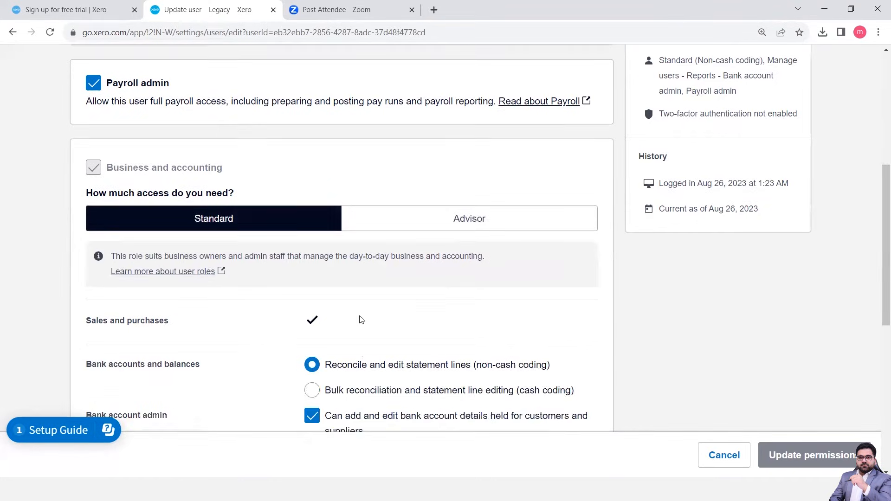
{"action": "scroll", "coordinate": [361, 320], "scroll_direction": "down", "scroll_amount": 1}
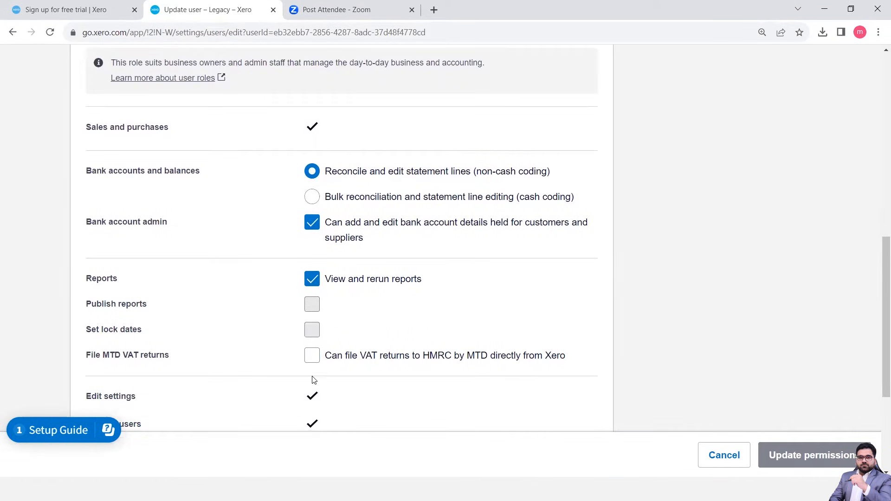
{"action": "scroll", "coordinate": [310, 385], "scroll_direction": "down", "scroll_amount": 5}
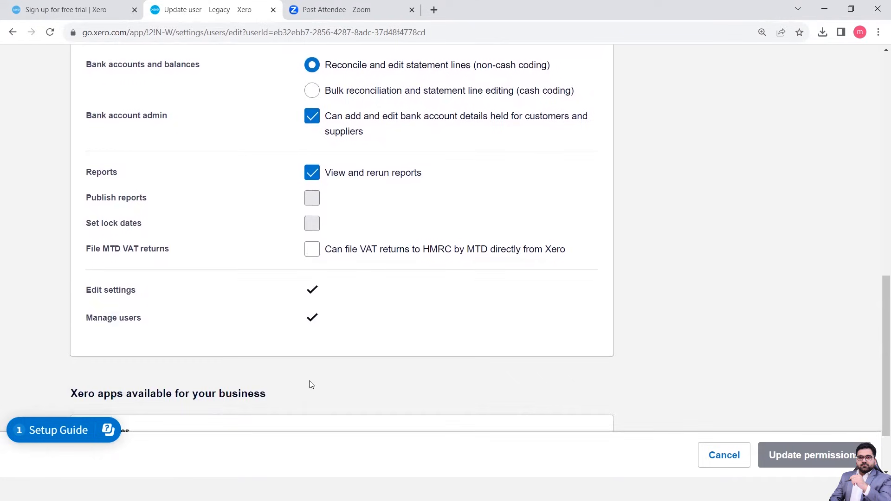
{"action": "scroll", "coordinate": [311, 385], "scroll_direction": "up", "scroll_amount": 2}
{"action": "scroll", "coordinate": [311, 385], "scroll_direction": "down", "scroll_amount": 4}
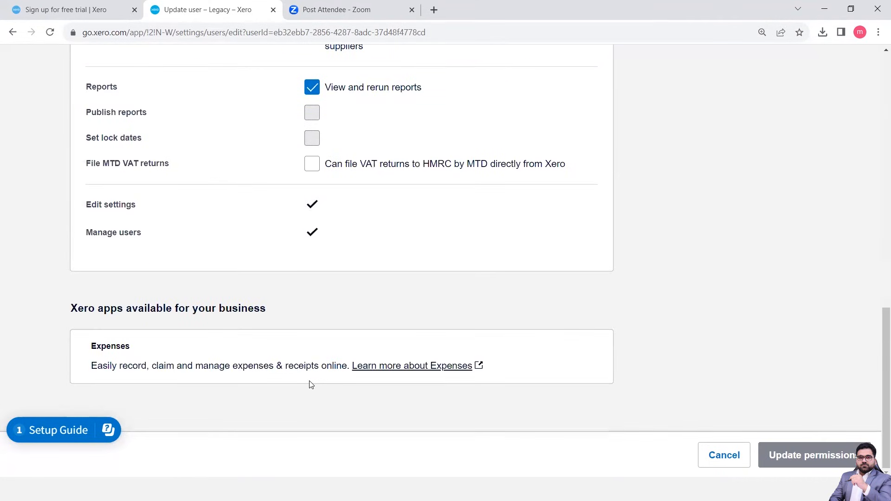
{"action": "scroll", "coordinate": [311, 385], "scroll_direction": "up", "scroll_amount": 9}
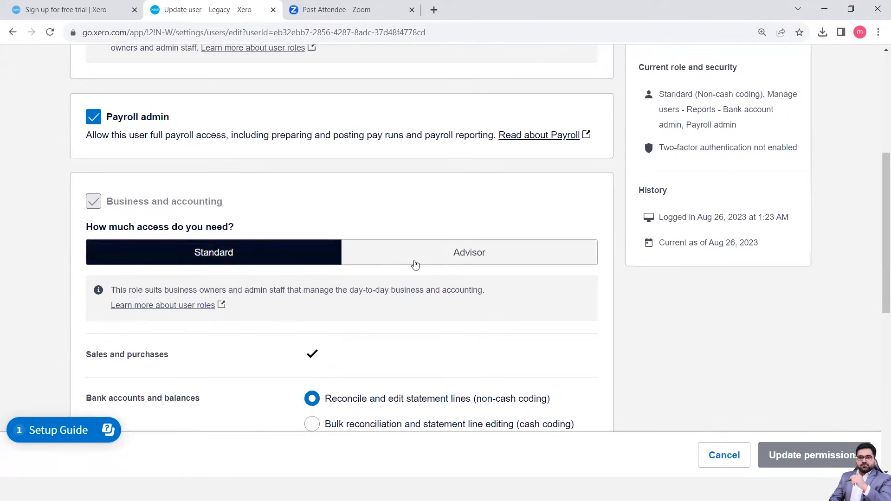
Switch the user's business and accounting access to Advisor and allow filing MTD VAT returns to HMRC directly from Xero.
{"action": "left_click", "coordinate": [415, 264]}
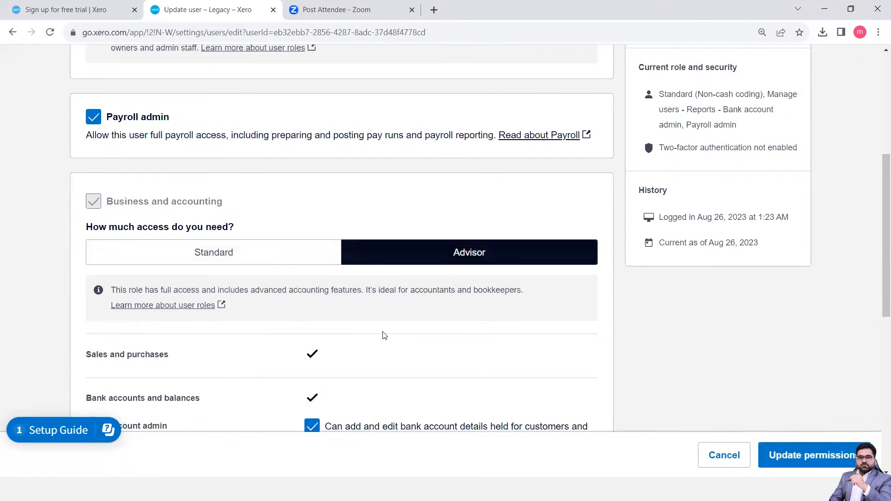
{"action": "scroll", "coordinate": [384, 335], "scroll_direction": "down", "scroll_amount": 1}
{"action": "scroll", "coordinate": [385, 335], "scroll_direction": "down", "scroll_amount": 4}
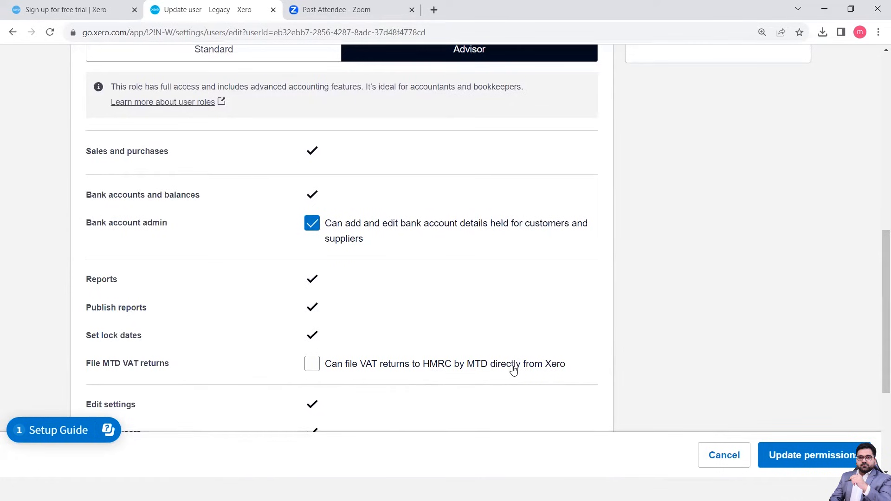
{"action": "left_click", "coordinate": [316, 364]}
{"action": "scroll", "coordinate": [355, 379], "scroll_direction": "down", "scroll_amount": 4}
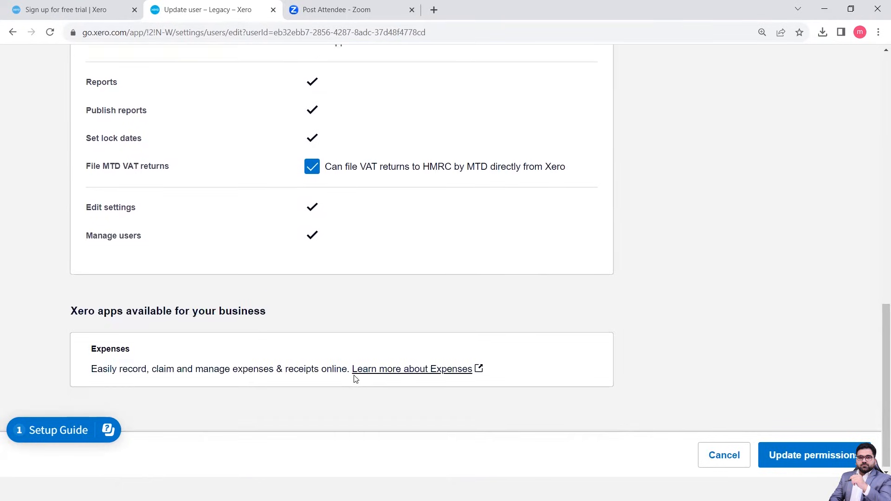
Review the user's project, payroll and Advisor permissions and save the updated permissions.
{"action": "scroll", "coordinate": [355, 379], "scroll_direction": "up", "scroll_amount": 4}
{"action": "scroll", "coordinate": [355, 380], "scroll_direction": "up", "scroll_amount": 1}
{"action": "scroll", "coordinate": [356, 380], "scroll_direction": "down", "scroll_amount": 4}
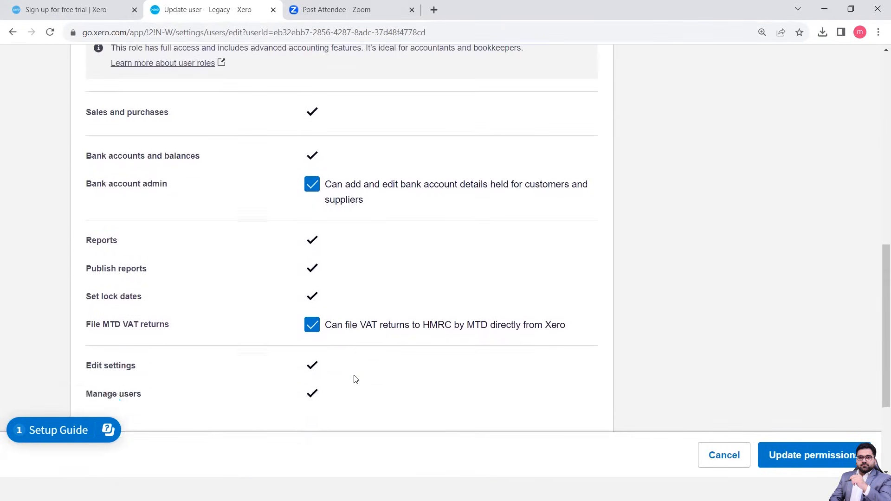
{"action": "scroll", "coordinate": [355, 379], "scroll_direction": "up", "scroll_amount": 3}
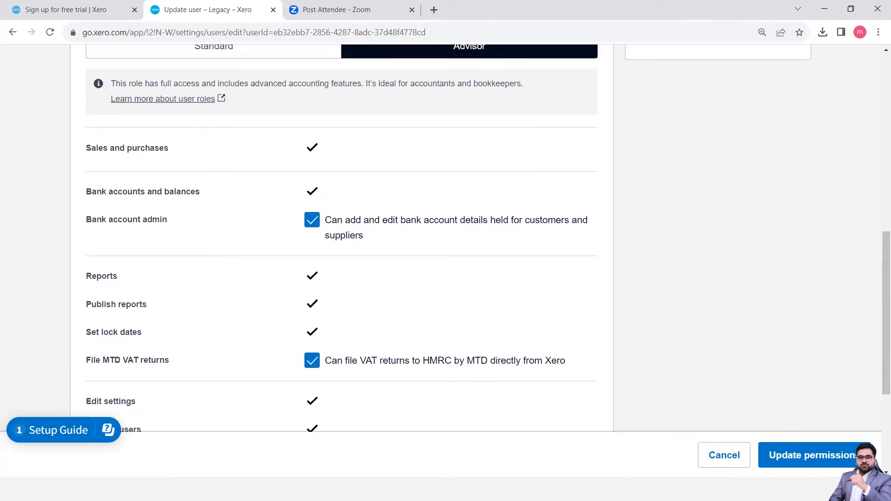
{"action": "scroll", "coordinate": [442, 317], "scroll_direction": "up", "scroll_amount": 2}
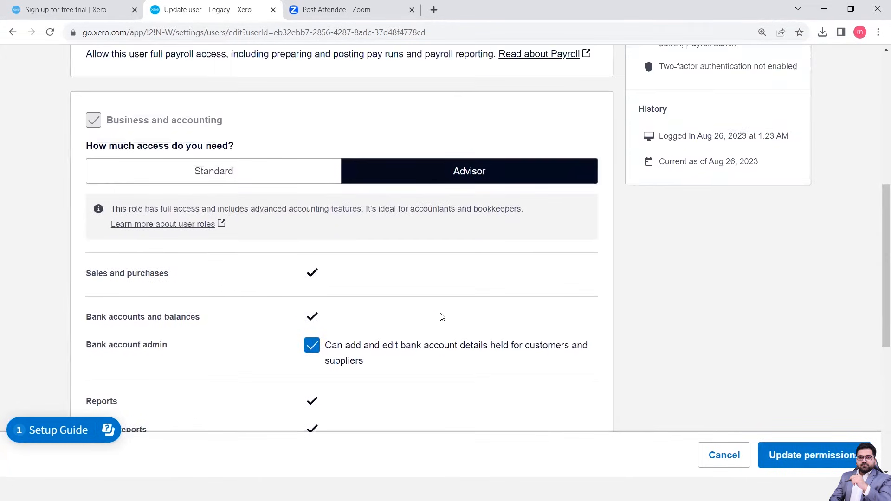
{"action": "scroll", "coordinate": [442, 317], "scroll_direction": "up", "scroll_amount": 6}
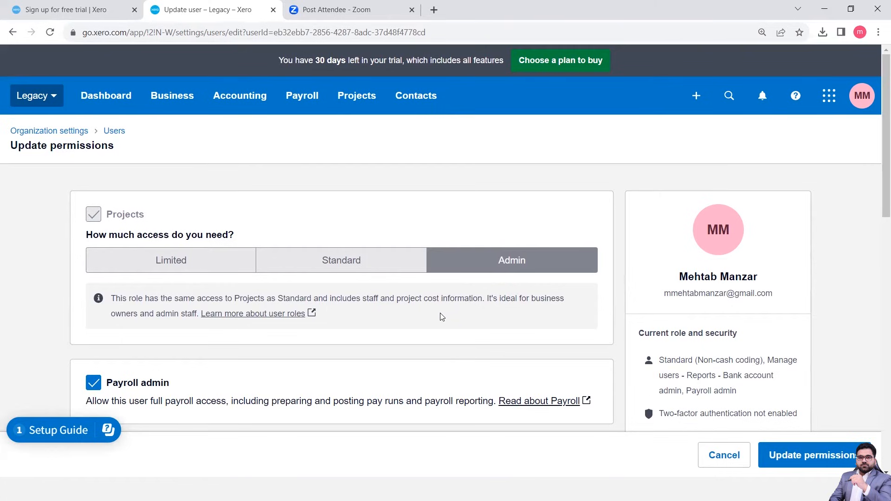
{"action": "scroll", "coordinate": [325, 318], "scroll_direction": "down", "scroll_amount": 6}
{"action": "scroll", "coordinate": [325, 320], "scroll_direction": "down", "scroll_amount": 2}
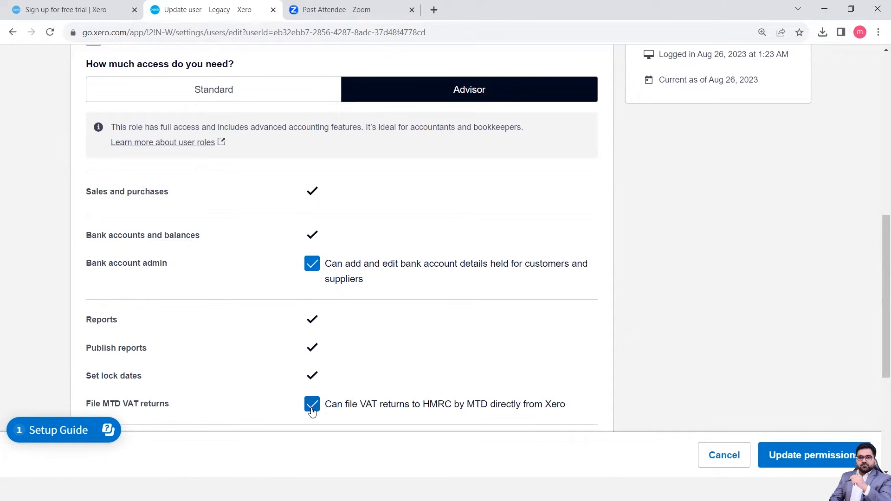
{"action": "left_click", "coordinate": [820, 461]}
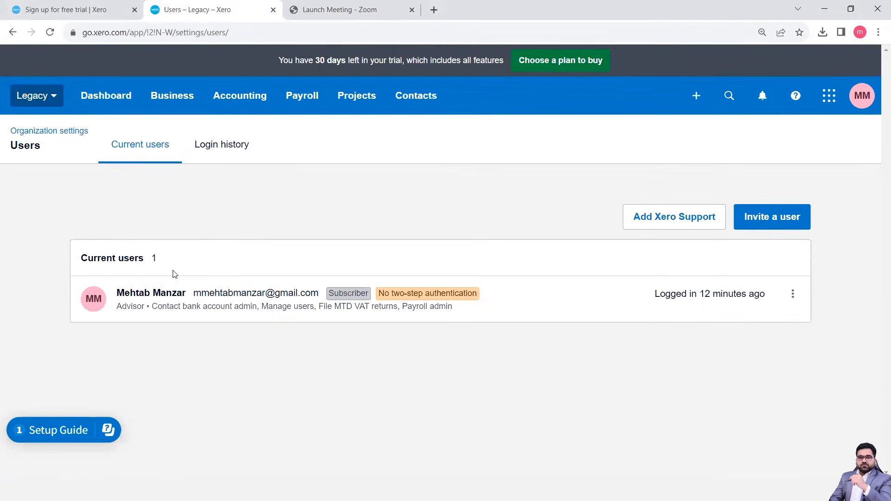
Open the organisation's currency settings and add USD United States Dollar with automatic XE.com exchange rates.
{"action": "left_click", "coordinate": [42, 106]}
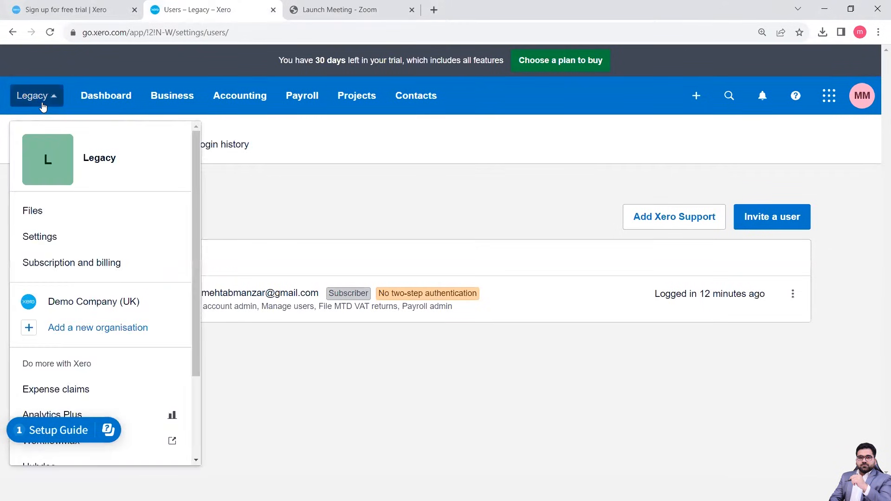
{"action": "left_click", "coordinate": [55, 238]}
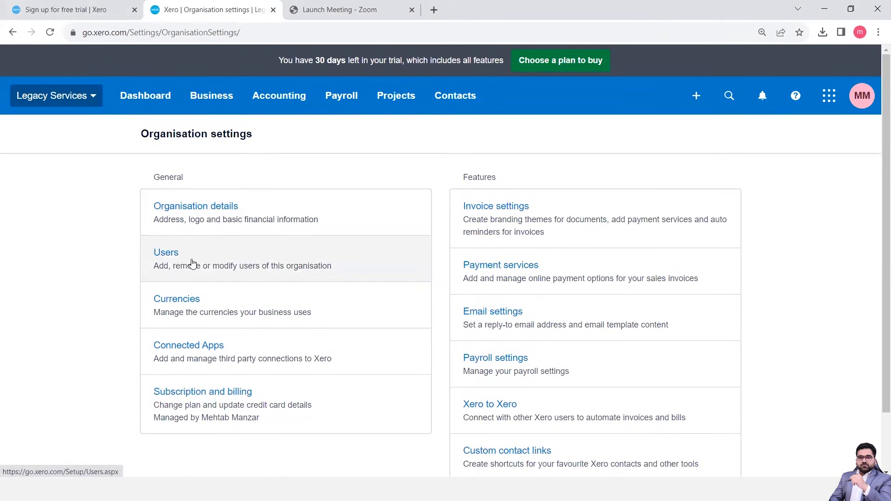
{"action": "left_click", "coordinate": [204, 311]}
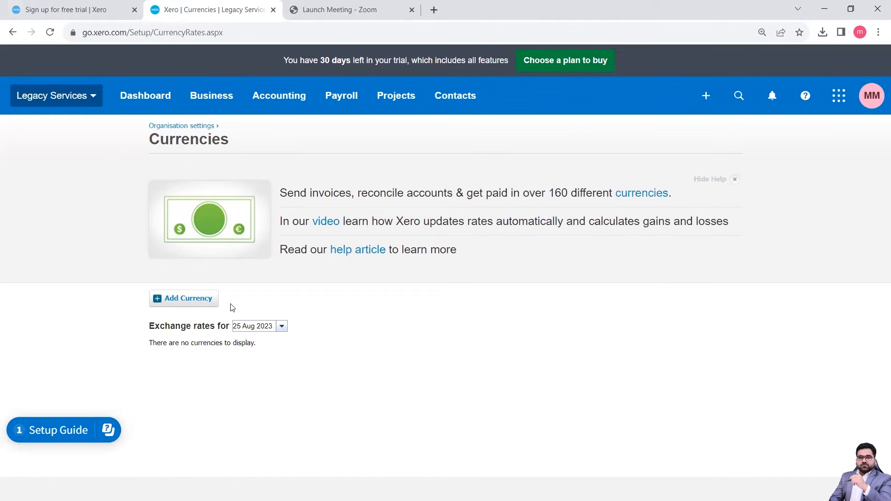
{"action": "left_click", "coordinate": [195, 305]}
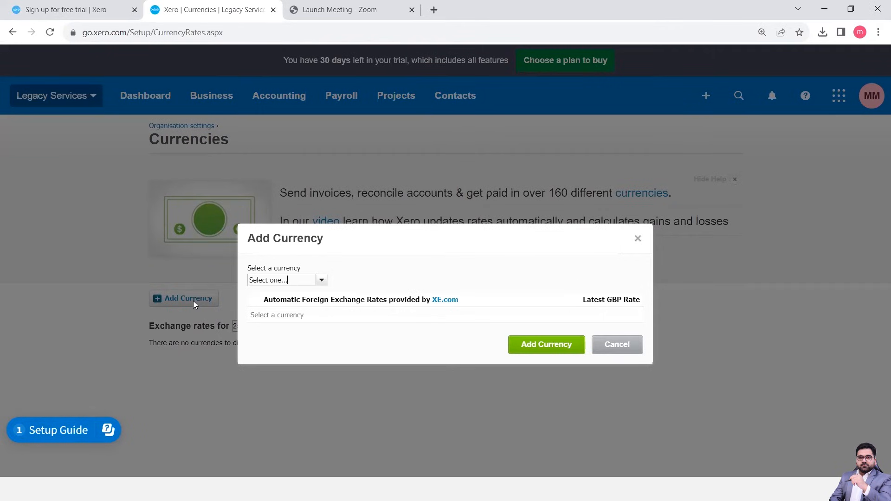
{"action": "left_click", "coordinate": [322, 281]}
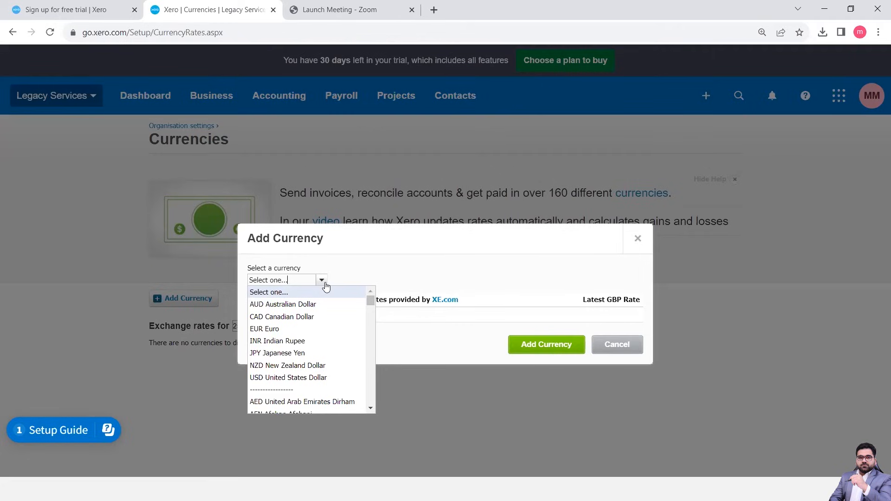
{"action": "left_click", "coordinate": [293, 379]}
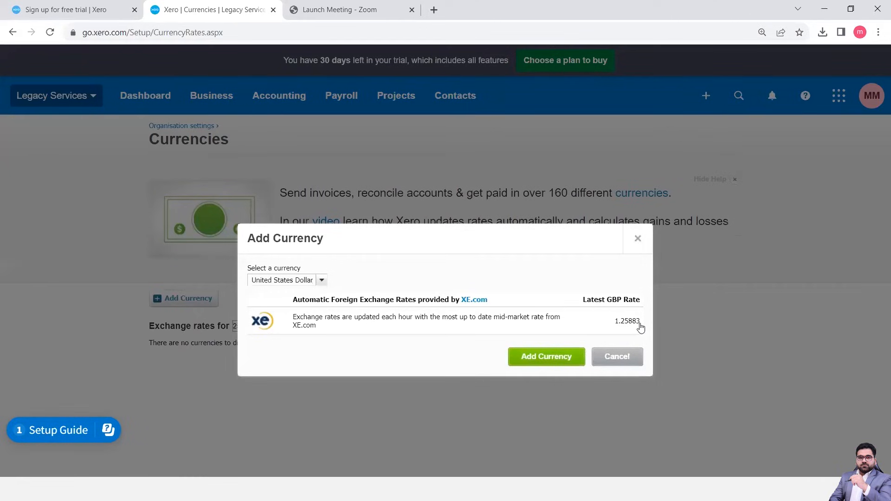
{"action": "left_click", "coordinate": [559, 360]}
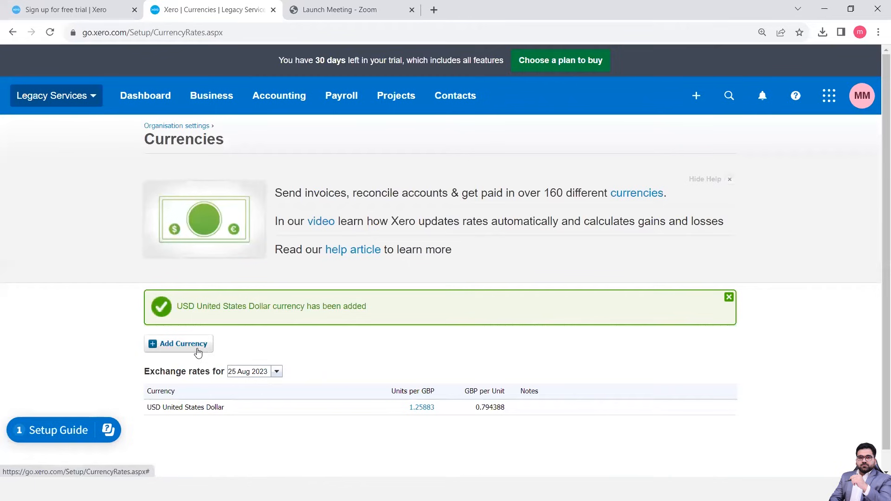
{"action": "scroll", "coordinate": [362, 360], "scroll_direction": "down", "scroll_amount": 1}
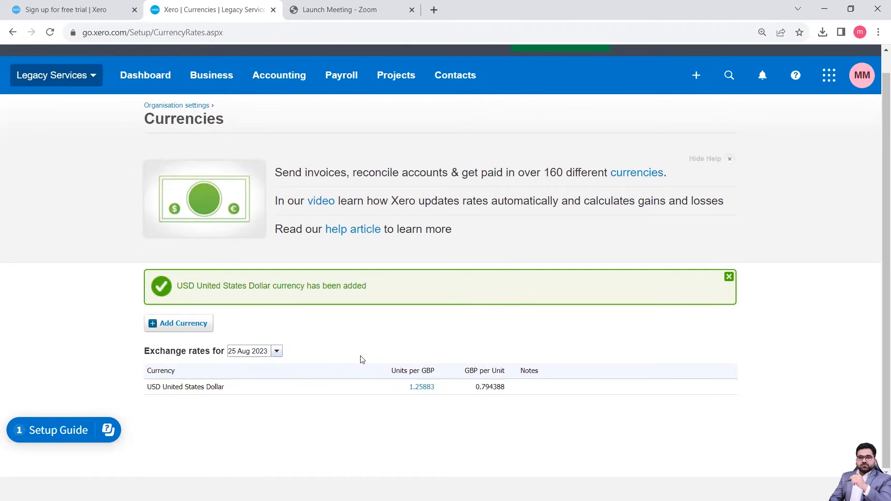
{"action": "scroll", "coordinate": [361, 358], "scroll_direction": "up", "scroll_amount": 1}
{"action": "scroll", "coordinate": [361, 358], "scroll_direction": "down", "scroll_amount": 1}
Open the organisation's connected apps from its settings and look over the suggested apps for professional services businesses.
{"action": "left_click", "coordinate": [69, 77]}
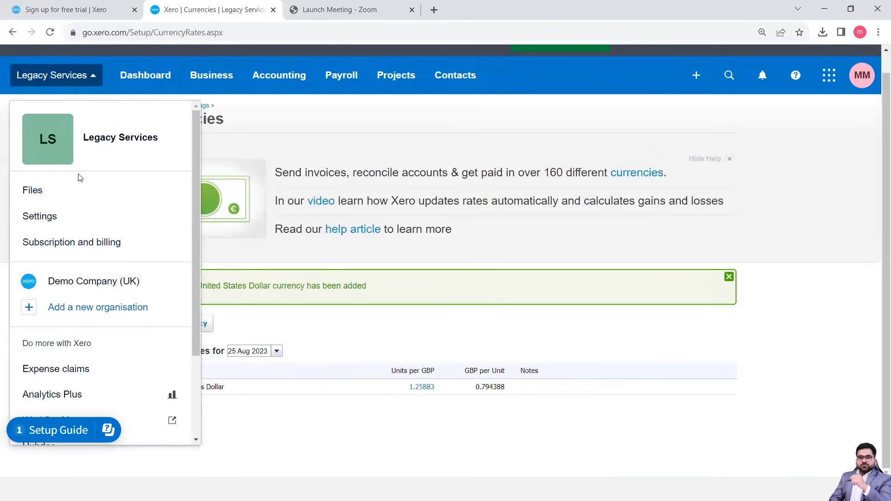
{"action": "left_click", "coordinate": [41, 217]}
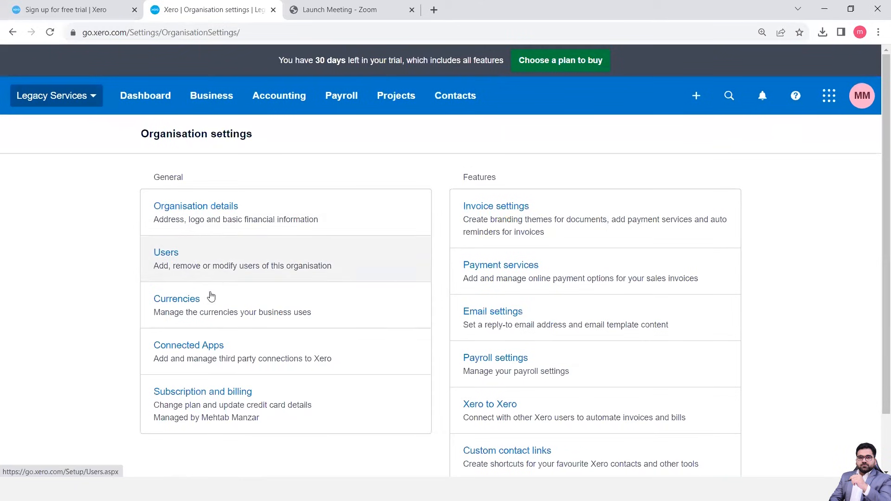
{"action": "left_click", "coordinate": [231, 349]}
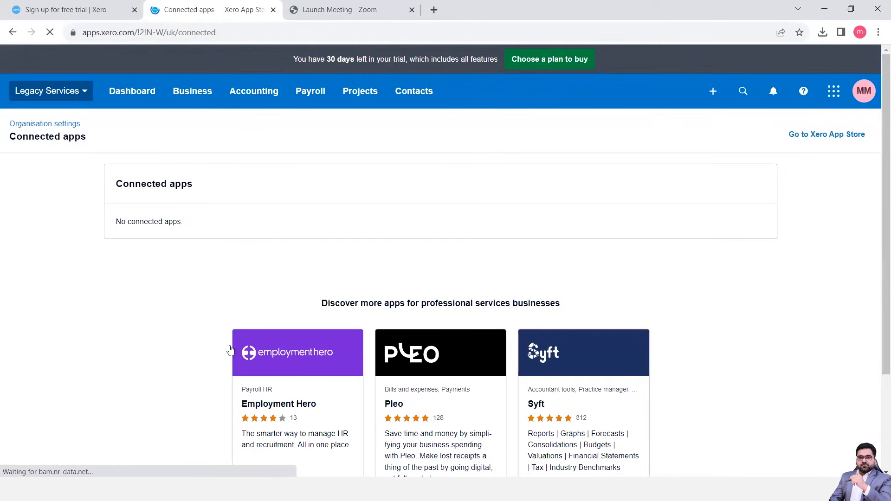
{"action": "key", "text": "ctrl+minus"}
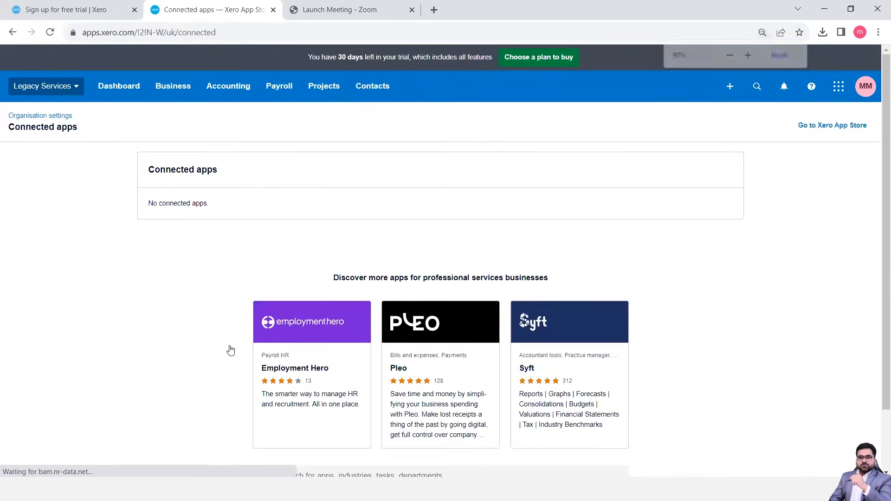
{"action": "key", "text": "ctrl+plus"}
{"action": "key", "text": "ctrl+plus"}
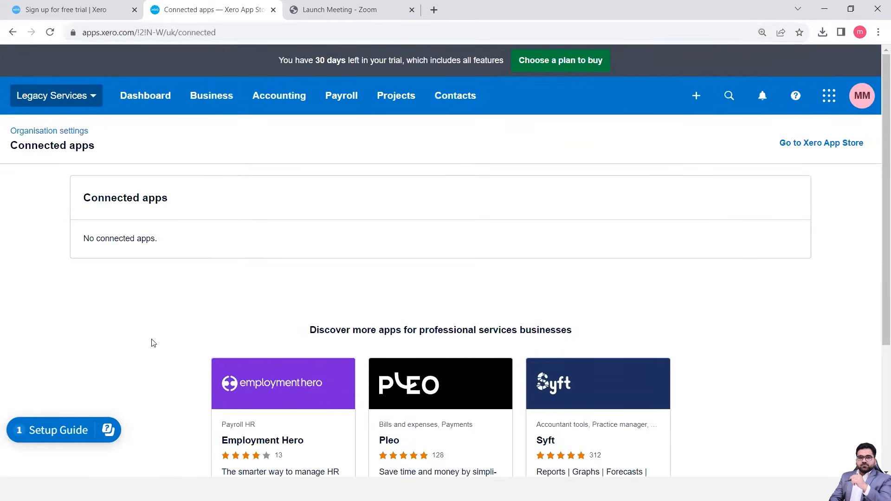
{"action": "scroll", "coordinate": [153, 343], "scroll_direction": "down", "scroll_amount": 3}
{"action": "scroll", "coordinate": [153, 343], "scroll_direction": "down", "scroll_amount": 1}
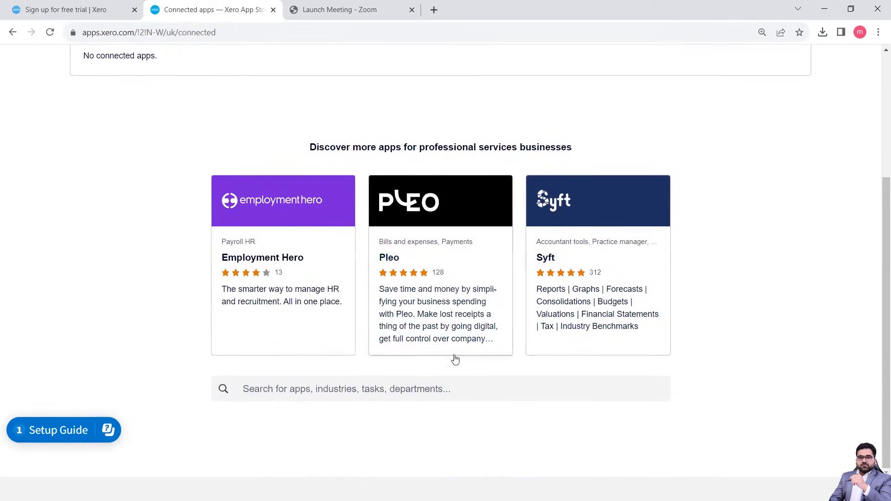
Search the app store for paypal and look through the matching apps.
{"action": "left_click", "coordinate": [394, 387]}
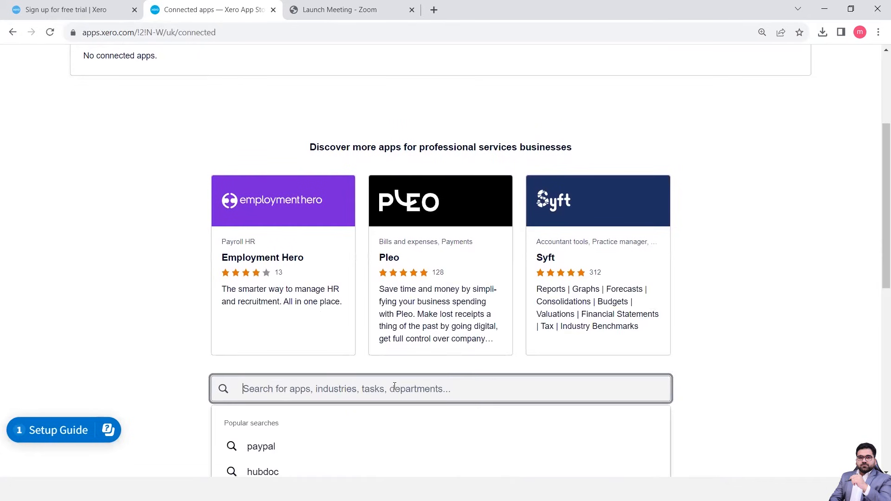
{"action": "type", "text": "pay"}
{"action": "left_click", "coordinate": [260, 448]}
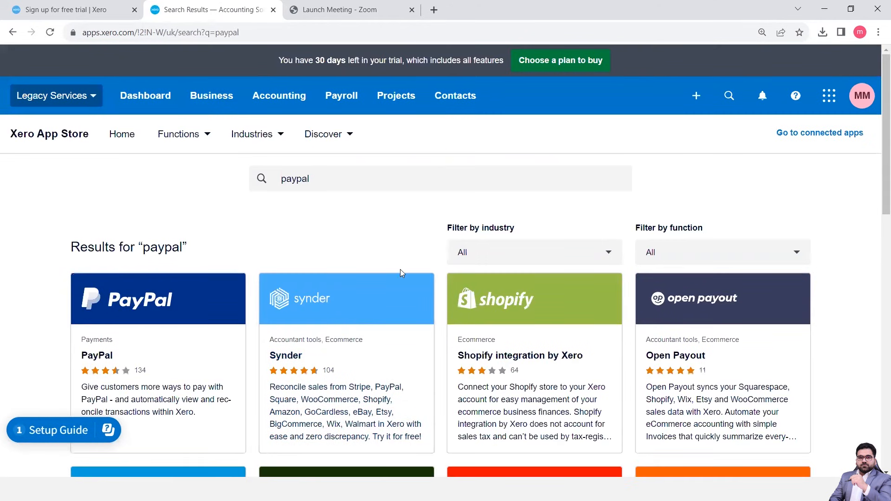
{"action": "scroll", "coordinate": [401, 272], "scroll_direction": "down", "scroll_amount": 2}
{"action": "scroll", "coordinate": [401, 273], "scroll_direction": "down", "scroll_amount": 2}
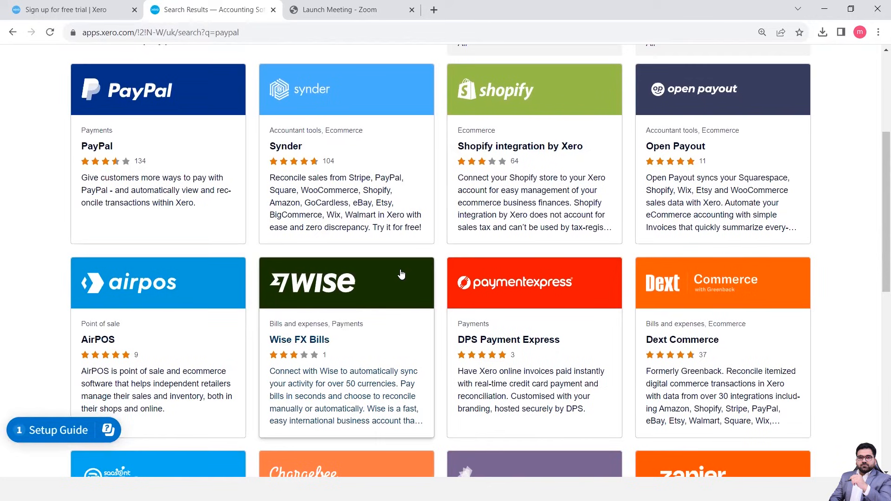
{"action": "scroll", "coordinate": [401, 275], "scroll_direction": "up", "scroll_amount": 5}
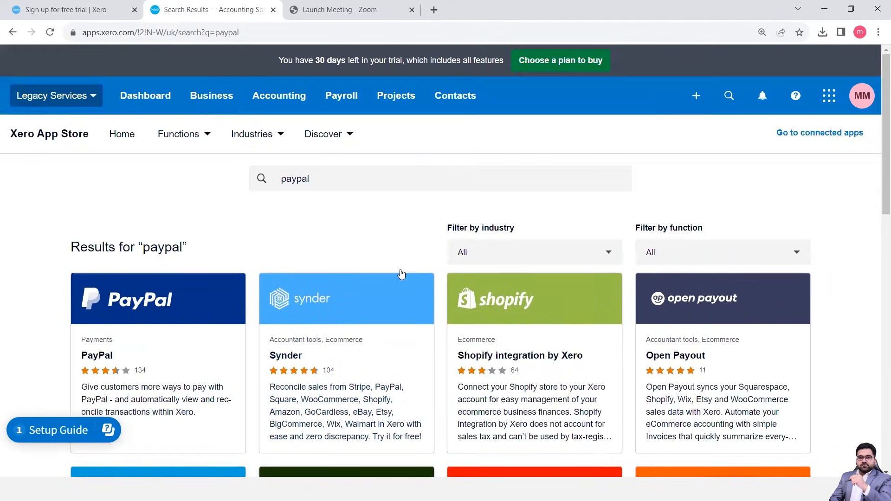
Return to the organisation settings and view the subscription and billing details.
{"action": "left_click", "coordinate": [88, 92]}
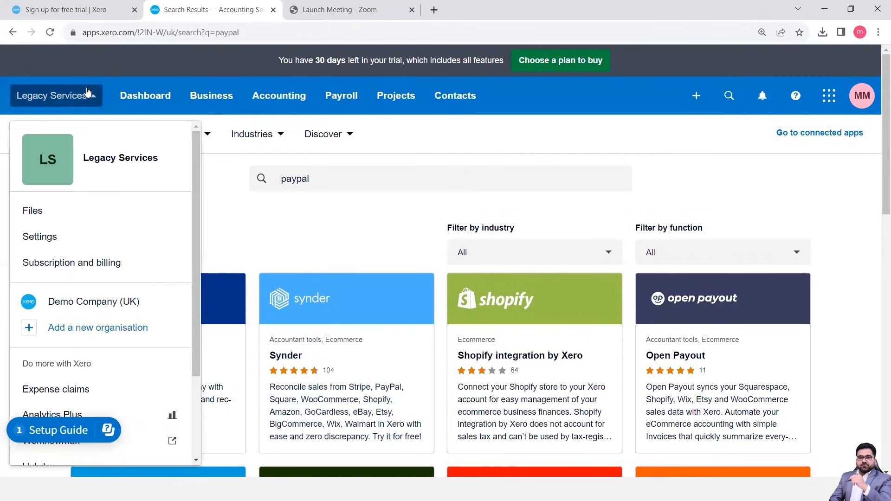
{"action": "left_click", "coordinate": [42, 238]}
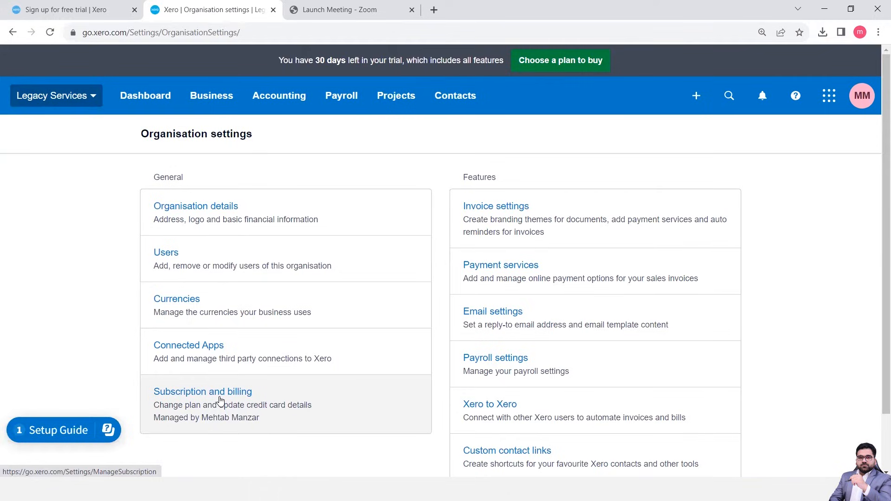
{"action": "left_click", "coordinate": [220, 400]}
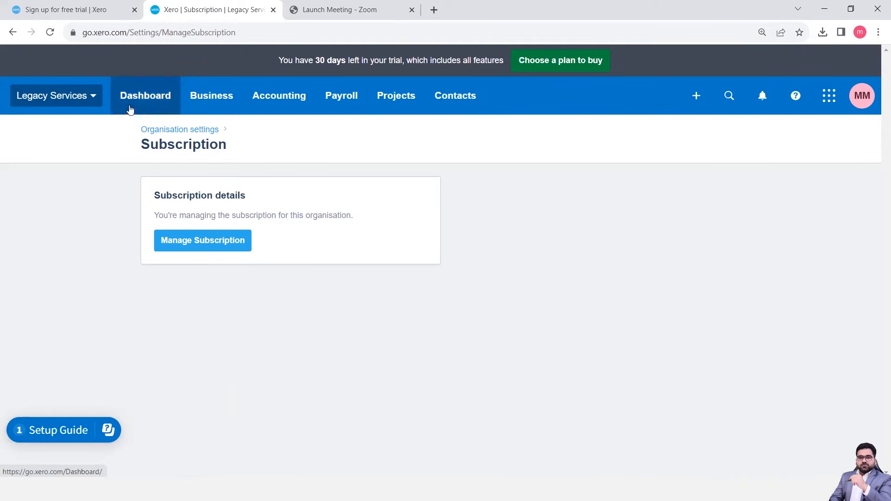
Open the invoice settings from the organisation settings and examine the Standard branding theme.
{"action": "left_click", "coordinate": [72, 106]}
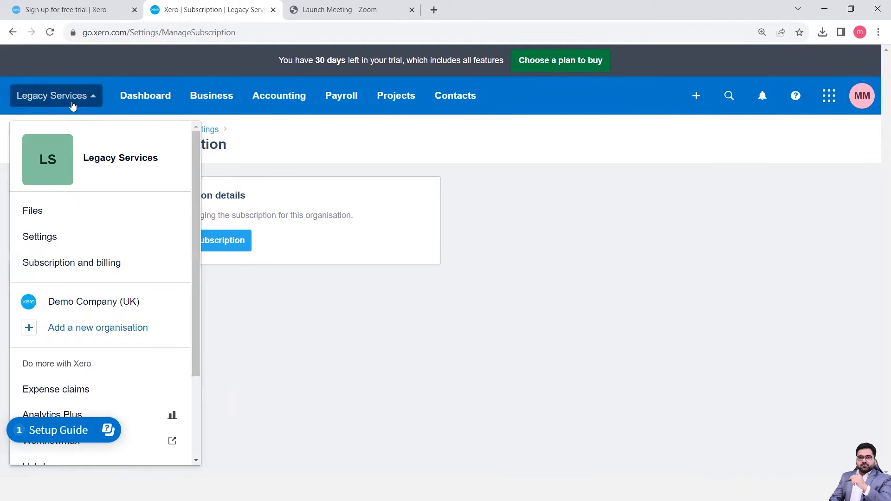
{"action": "left_click", "coordinate": [52, 239]}
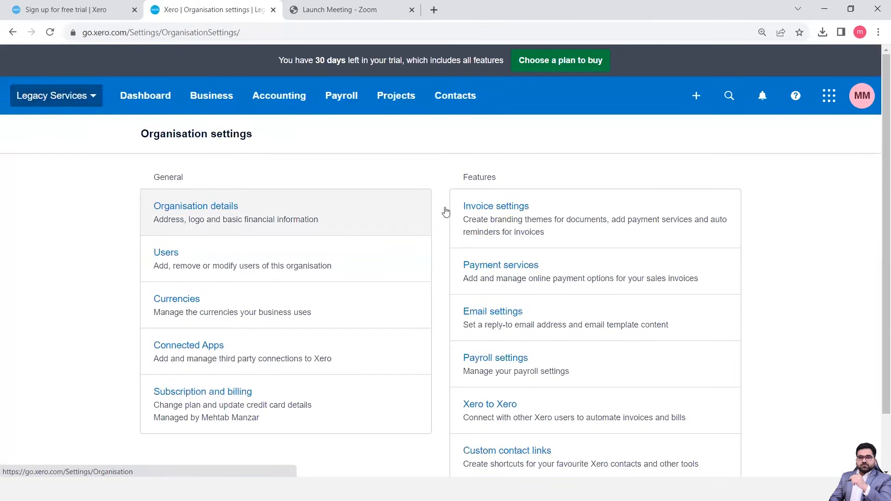
{"action": "left_click", "coordinate": [494, 225]}
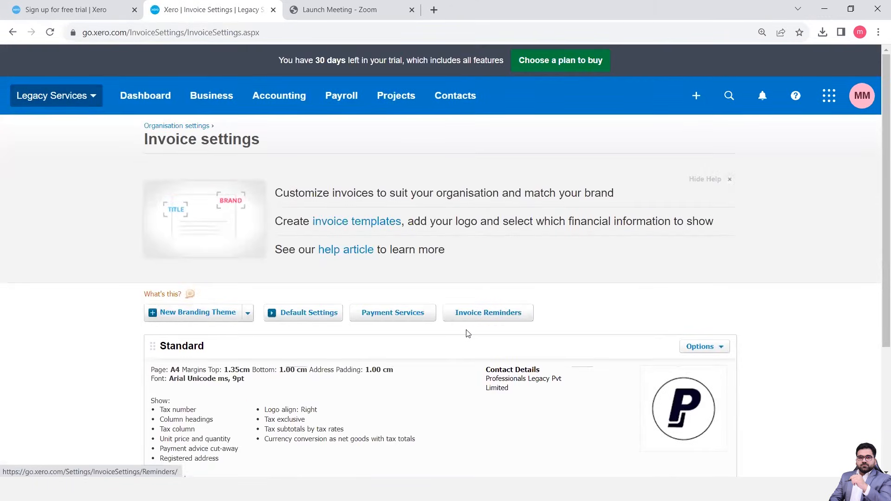
{"action": "scroll", "coordinate": [468, 334], "scroll_direction": "down", "scroll_amount": 4}
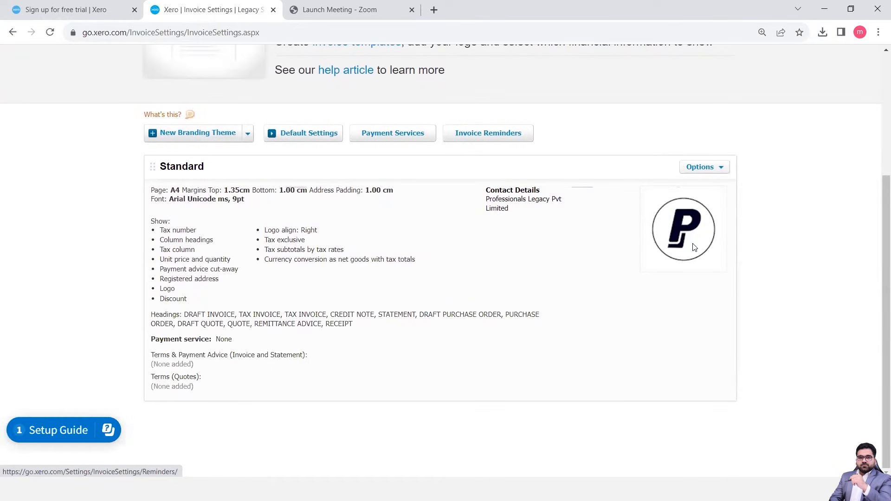
{"action": "key", "text": "ctrl+plus"}
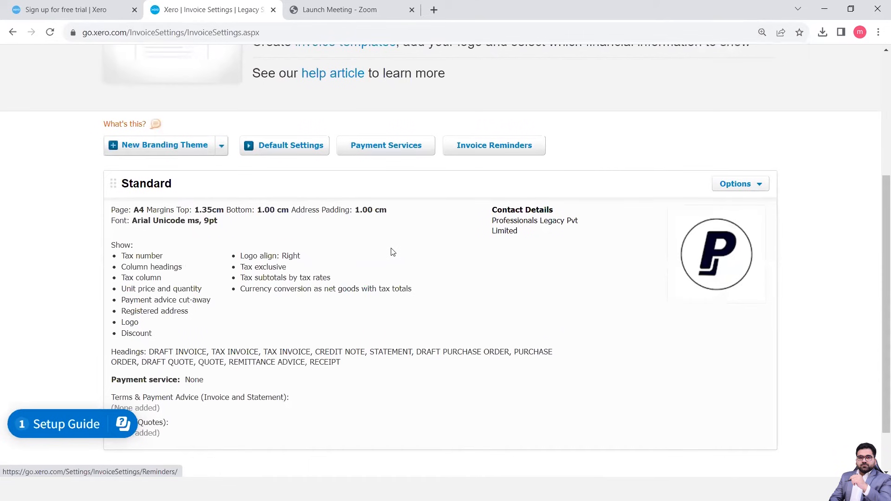
Preview an invoice in the Standard branding theme and examine its desktop layout down to the amount due.
{"action": "scroll", "coordinate": [392, 252], "scroll_direction": "down", "scroll_amount": 2}
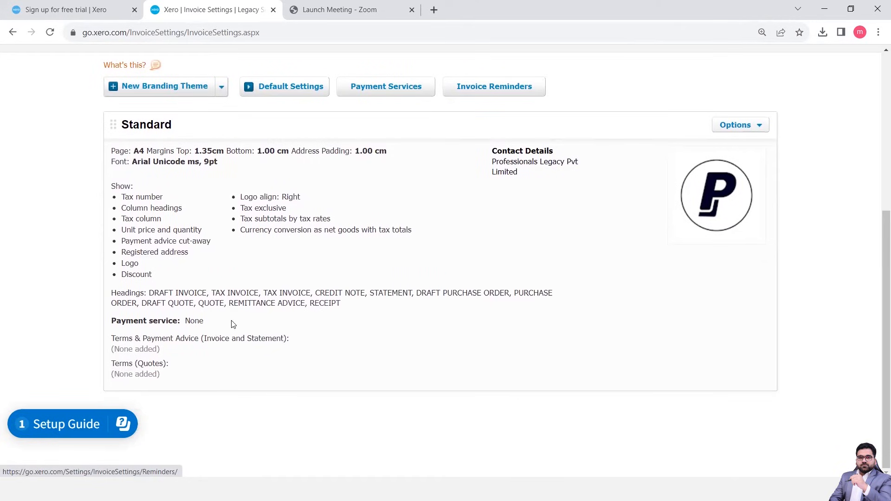
{"action": "left_click", "coordinate": [733, 130]}
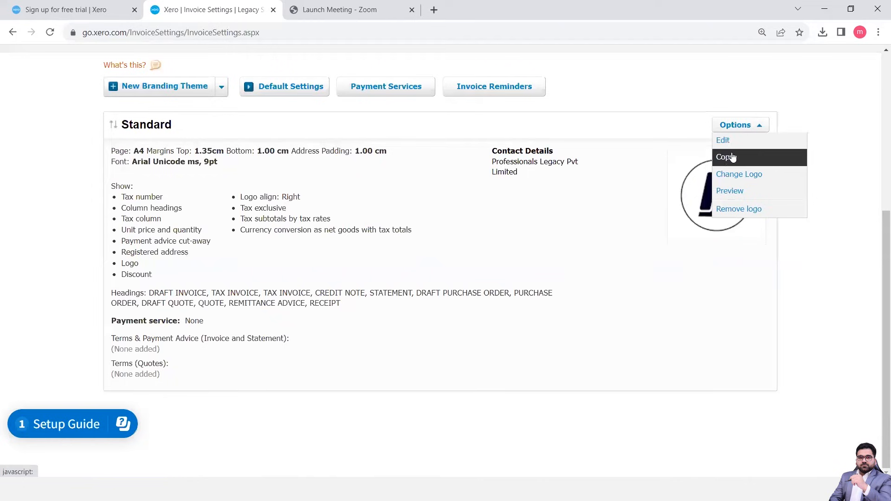
{"action": "left_click", "coordinate": [730, 192]}
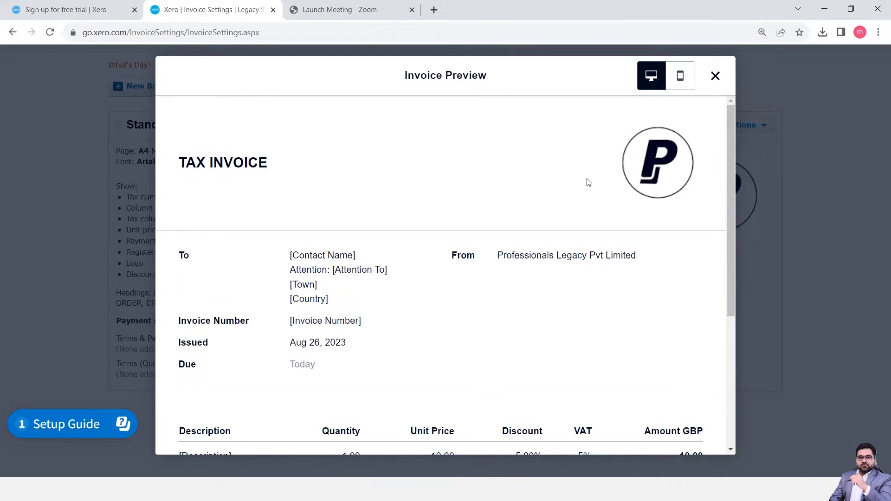
{"action": "scroll", "coordinate": [240, 157], "scroll_direction": "down", "scroll_amount": 4}
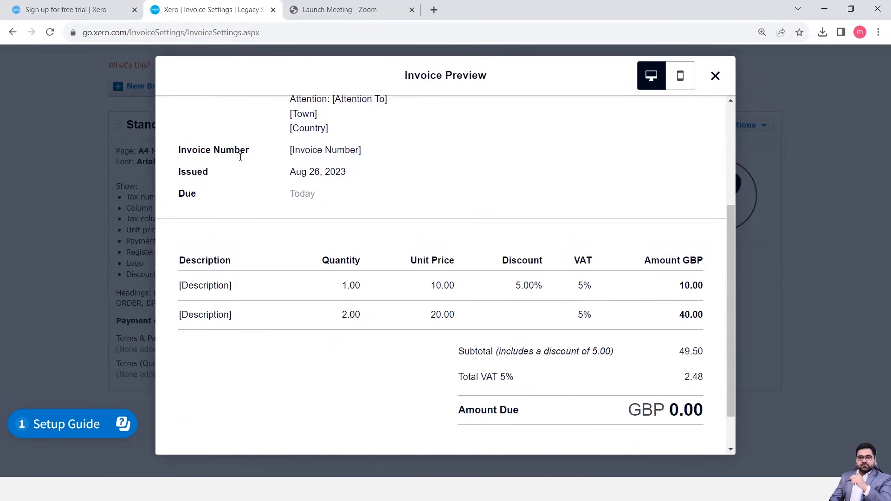
{"action": "scroll", "coordinate": [242, 161], "scroll_direction": "up", "scroll_amount": 1}
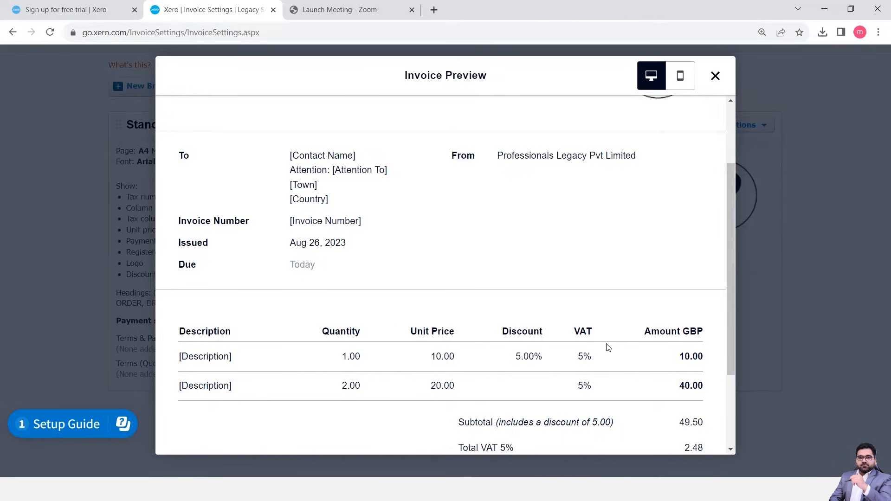
{"action": "scroll", "coordinate": [681, 355], "scroll_direction": "down", "scroll_amount": 3}
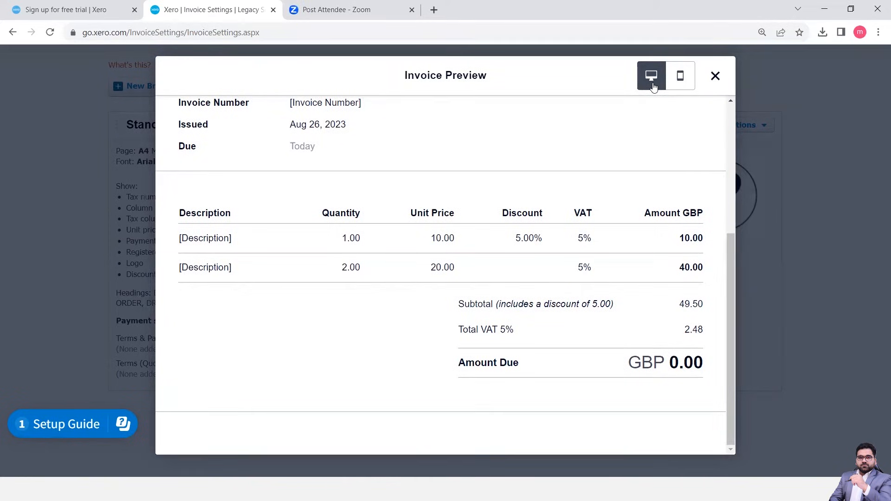
Look through the mobile version of the invoice preview and close the preview.
{"action": "left_click", "coordinate": [683, 77]}
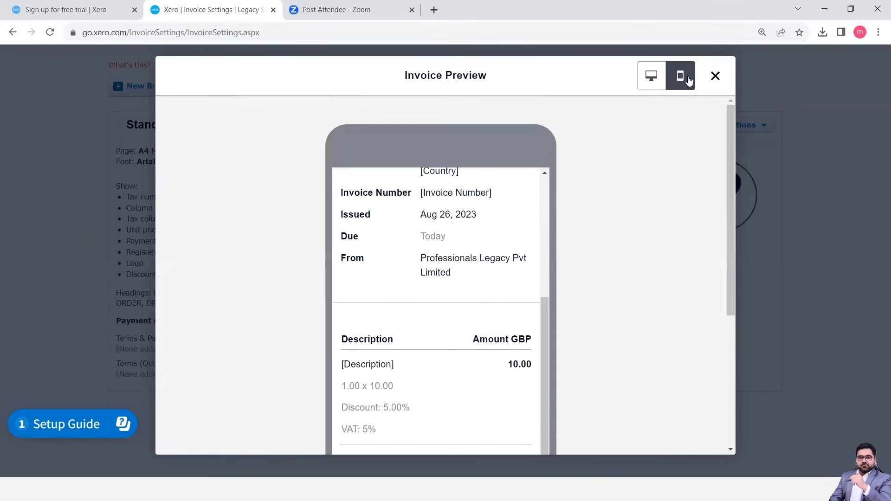
{"action": "scroll", "coordinate": [599, 245], "scroll_direction": "down", "scroll_amount": 5}
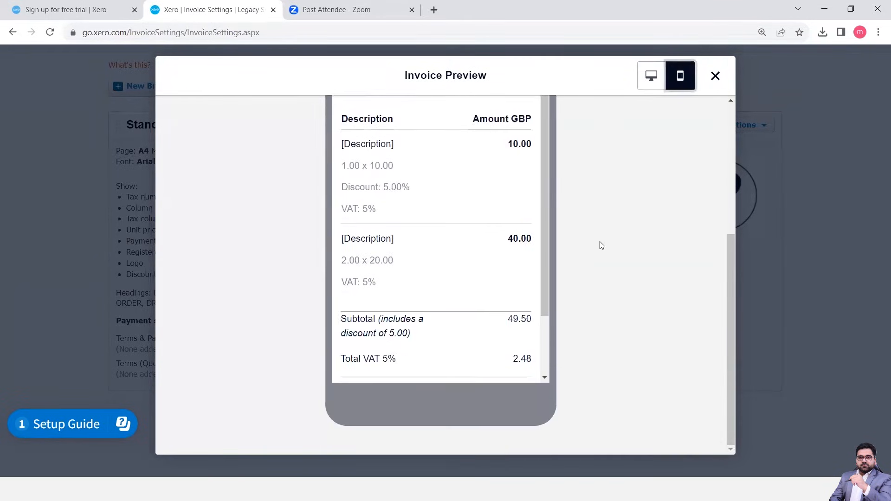
{"action": "scroll", "coordinate": [602, 246], "scroll_direction": "up", "scroll_amount": 2}
{"action": "scroll", "coordinate": [600, 245], "scroll_direction": "up", "scroll_amount": 2}
{"action": "scroll", "coordinate": [600, 245], "scroll_direction": "down", "scroll_amount": 2}
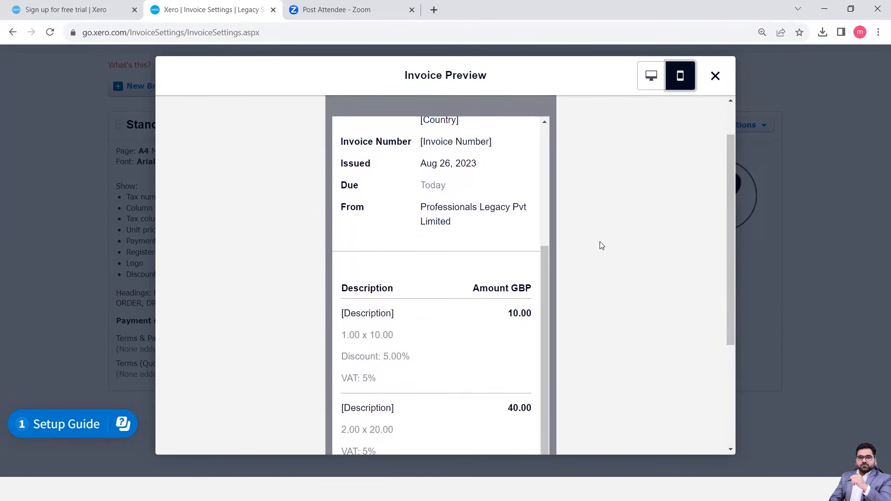
{"action": "left_click", "coordinate": [650, 87]}
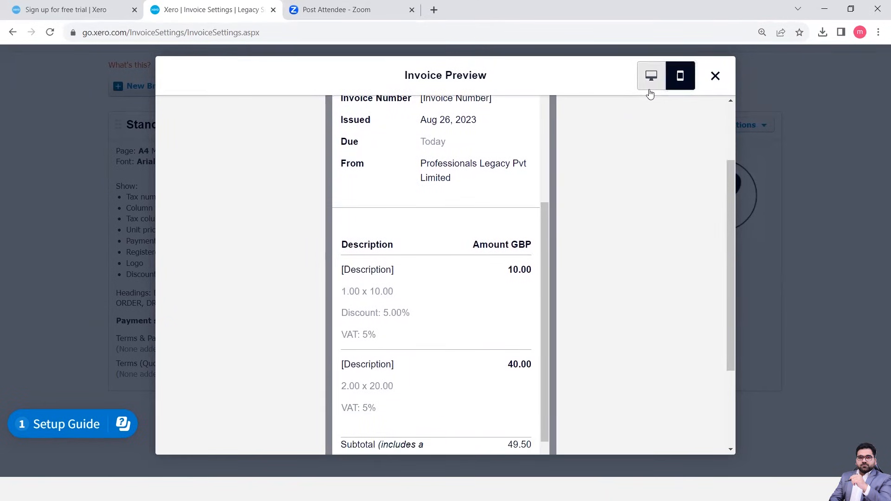
{"action": "left_click", "coordinate": [714, 76]}
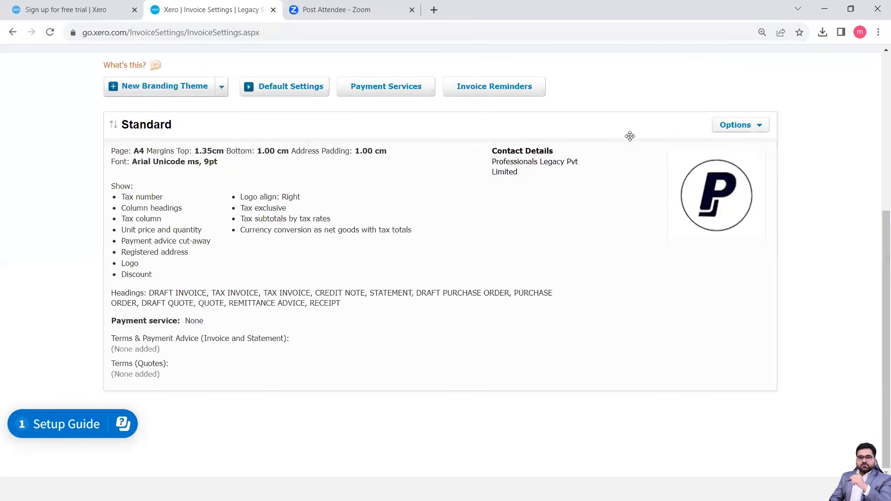
Open the Standard branding theme for editing, look through its settings and enable showing the item code.
{"action": "left_click", "coordinate": [727, 128]}
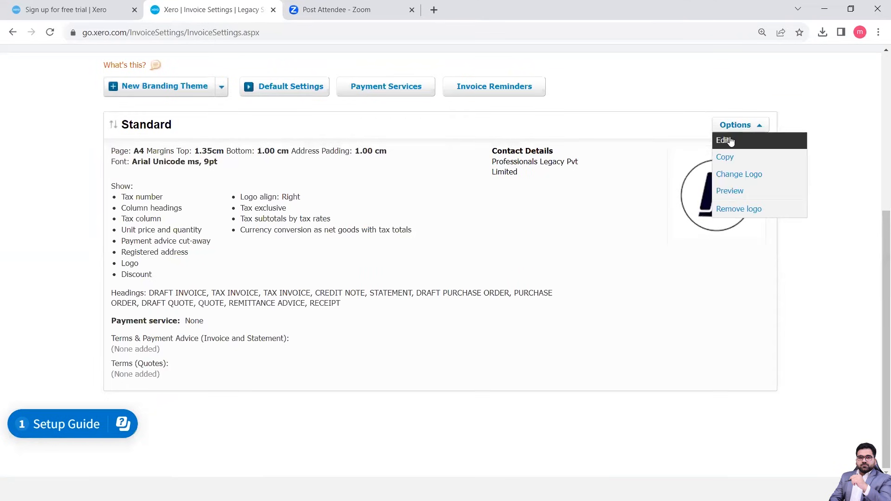
{"action": "left_click", "coordinate": [726, 140]}
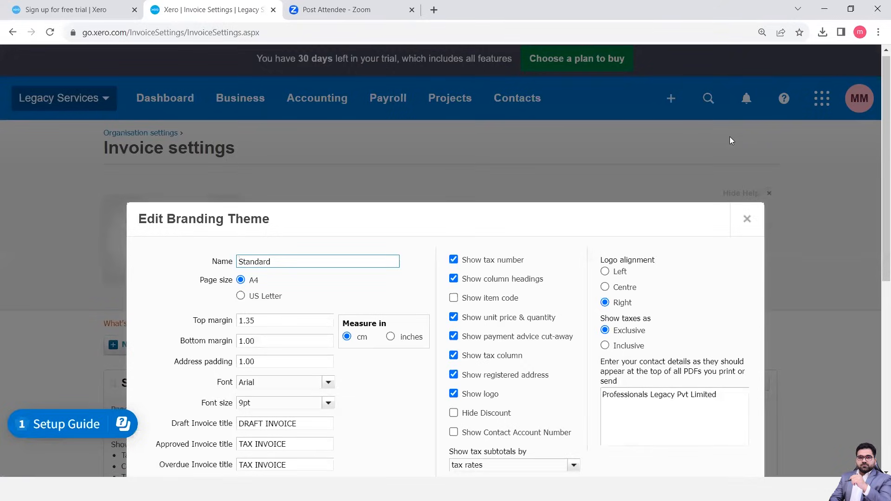
{"action": "scroll", "coordinate": [354, 262], "scroll_direction": "down", "scroll_amount": 3}
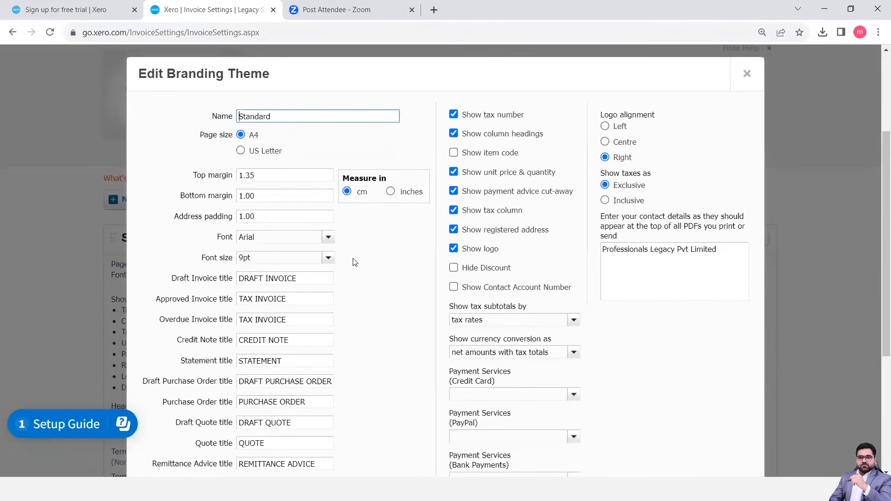
{"action": "key", "text": "ctrl+plus"}
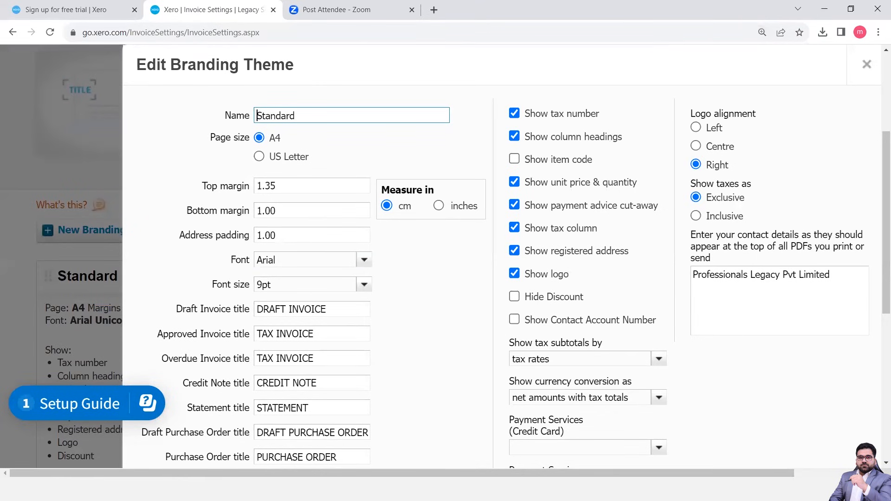
{"action": "scroll", "coordinate": [204, 115], "scroll_direction": "right", "scroll_amount": 2}
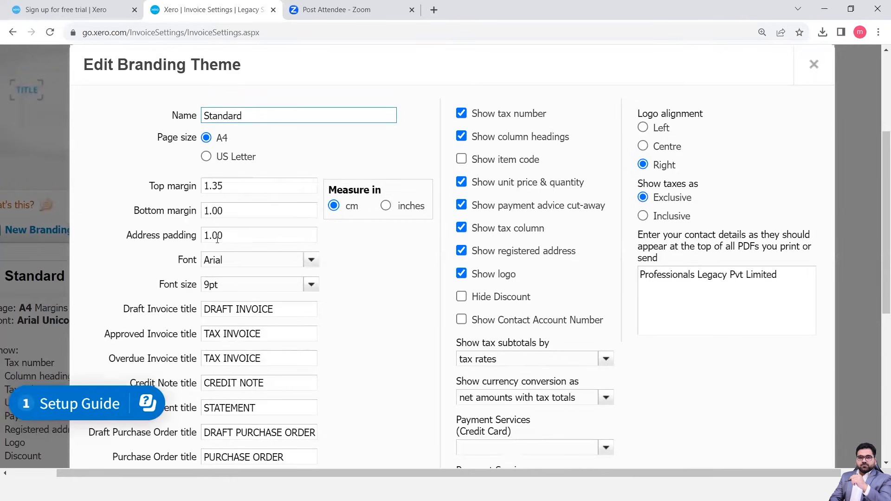
{"action": "scroll", "coordinate": [217, 239], "scroll_direction": "down", "scroll_amount": 3}
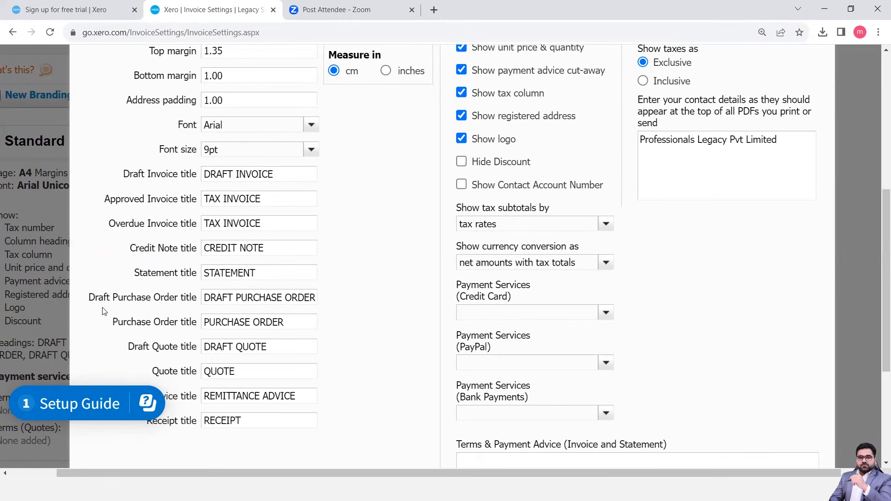
{"action": "scroll", "coordinate": [103, 310], "scroll_direction": "down", "scroll_amount": 1}
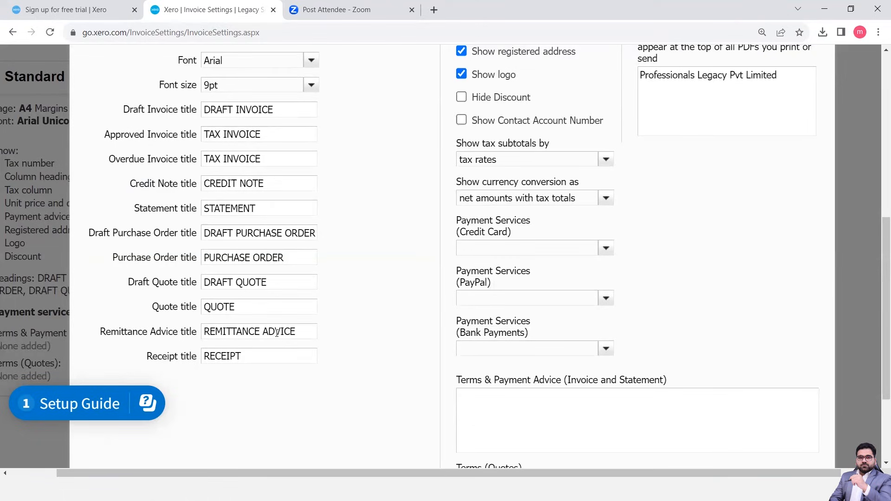
{"action": "scroll", "coordinate": [277, 333], "scroll_direction": "up", "scroll_amount": 5}
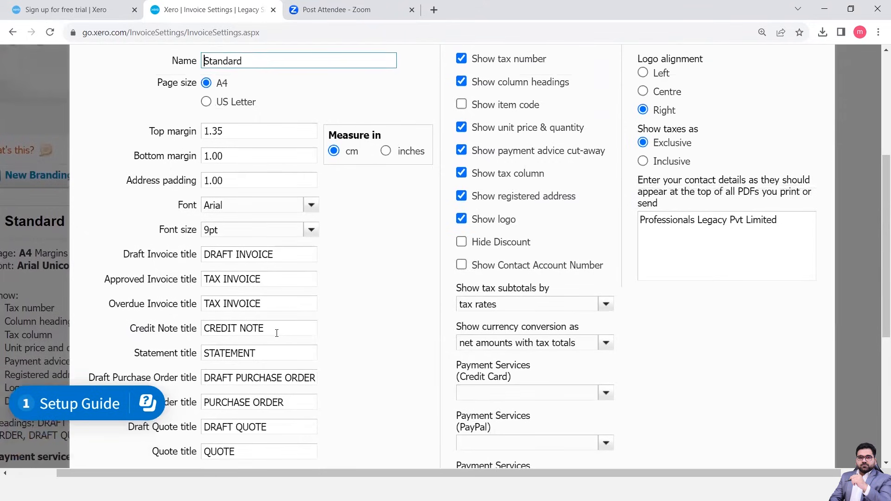
{"action": "scroll", "coordinate": [277, 333], "scroll_direction": "up", "scroll_amount": 2}
{"action": "scroll", "coordinate": [277, 332], "scroll_direction": "down", "scroll_amount": 3}
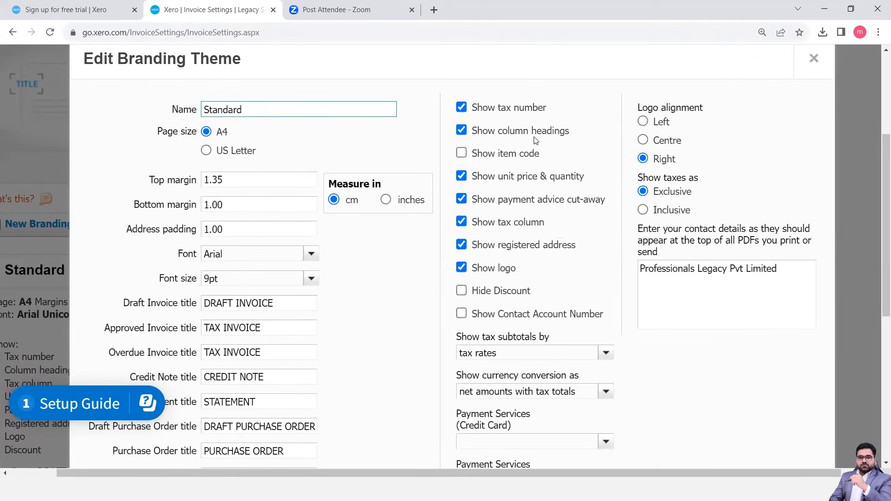
{"action": "left_click", "coordinate": [461, 155]}
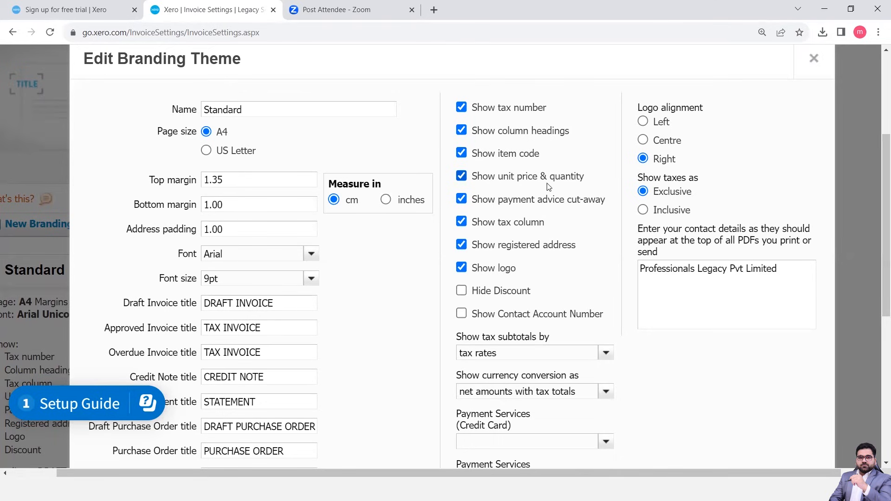
Choose tax rates as the way tax subtotals are shown in the Standard branding theme.
{"action": "scroll", "coordinate": [533, 286], "scroll_direction": "down", "scroll_amount": 1}
{"action": "scroll", "coordinate": [533, 286], "scroll_direction": "down", "scroll_amount": 3}
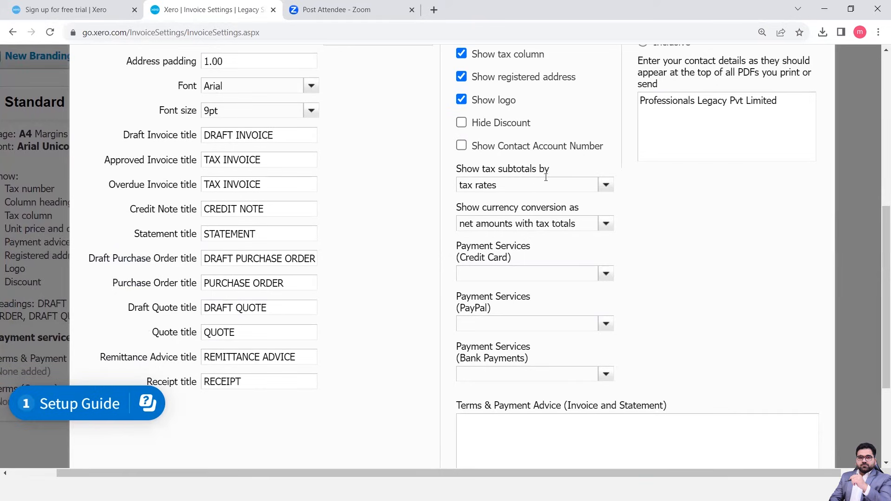
{"action": "left_click", "coordinate": [606, 188]}
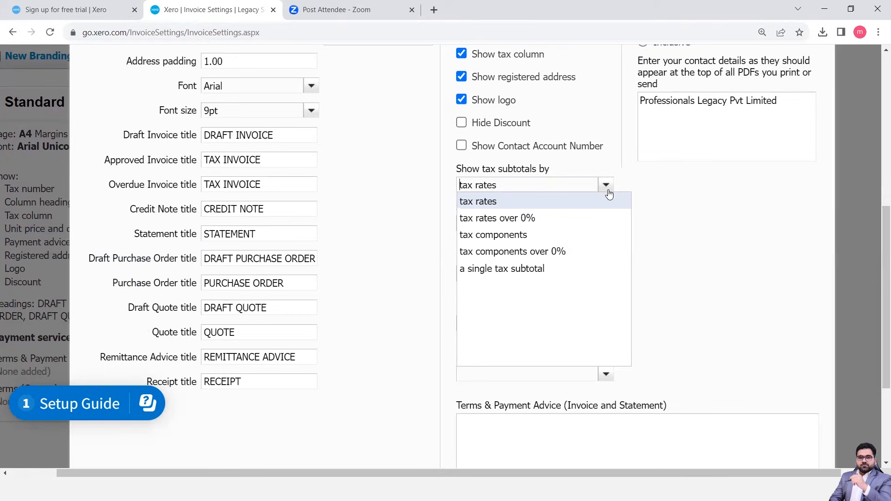
{"action": "left_click", "coordinate": [512, 203]}
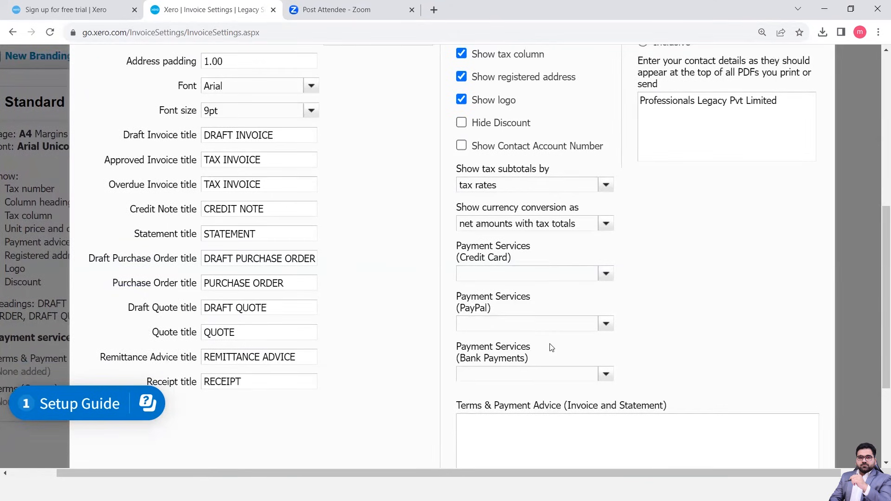
Enter "Due in 30 Days." as the Terms & Payment Advice for invoices and statements, and save the Standard theme.
{"action": "scroll", "coordinate": [551, 346], "scroll_direction": "down", "scroll_amount": 2}
{"action": "left_click", "coordinate": [486, 338]}
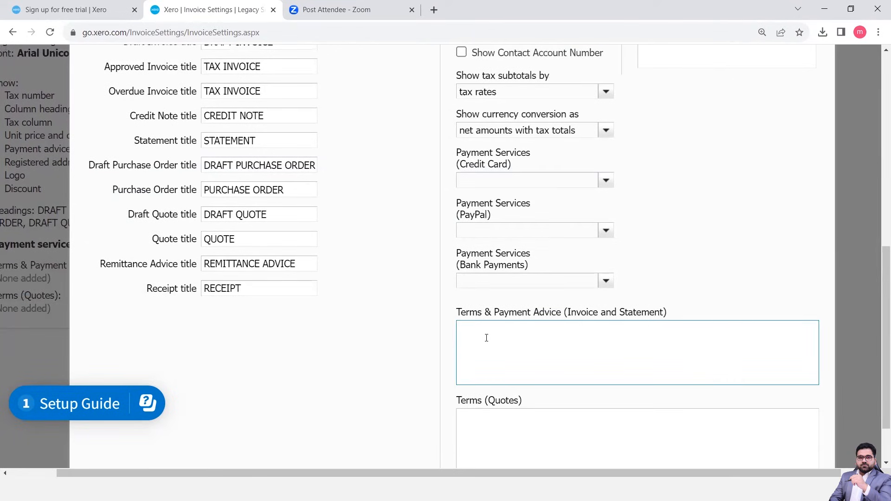
{"action": "type", "text": "Due in 30 Days."}
{"action": "scroll", "coordinate": [497, 411], "scroll_direction": "down", "scroll_amount": 2}
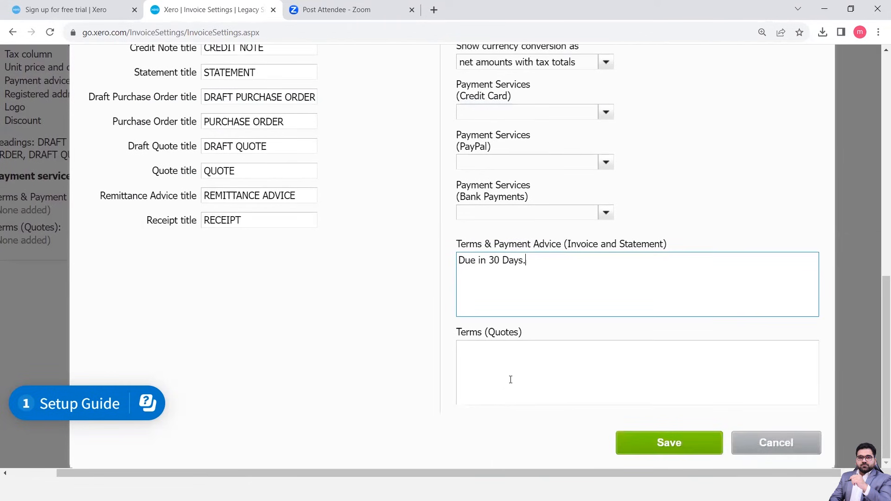
{"action": "scroll", "coordinate": [509, 378], "scroll_direction": "up", "scroll_amount": 7}
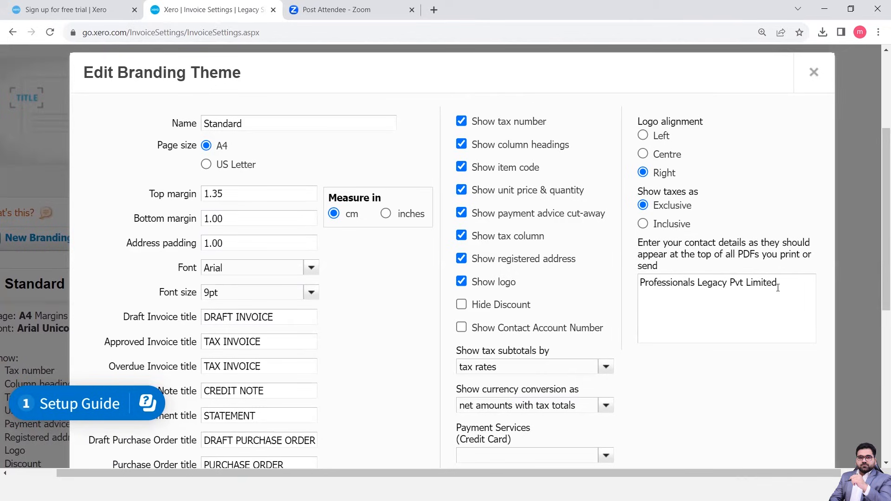
{"action": "scroll", "coordinate": [668, 328], "scroll_direction": "down", "scroll_amount": 7}
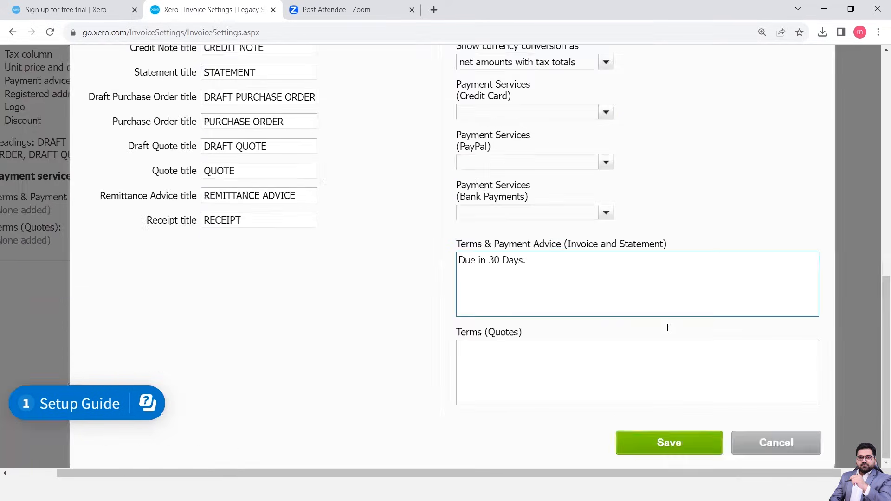
{"action": "left_click", "coordinate": [668, 443]}
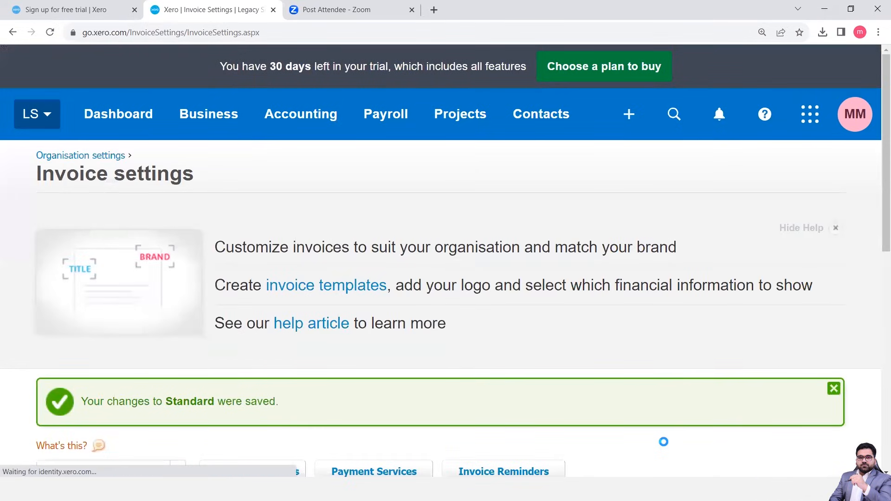
Review the saved Standard theme's summary and view the types available for a new branding theme.
{"action": "key", "text": "ctrl+minus"}
{"action": "key", "text": "ctrl+minus"}
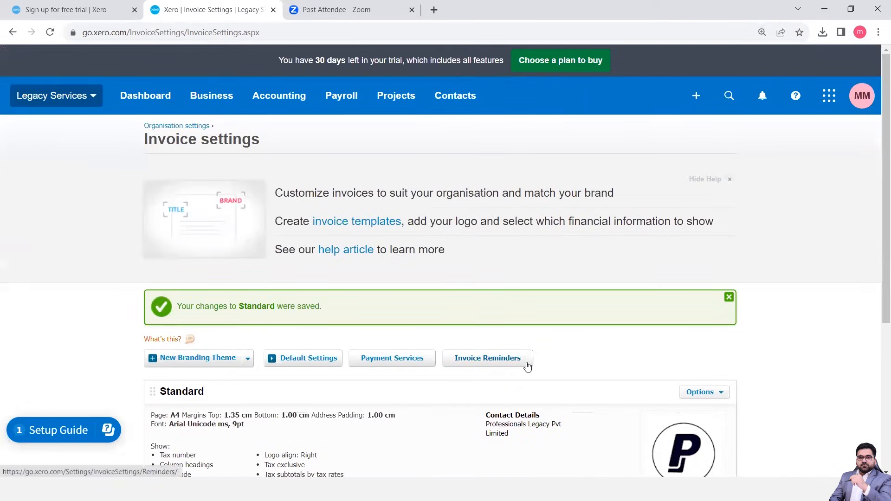
{"action": "scroll", "coordinate": [528, 366], "scroll_direction": "down", "scroll_amount": 5}
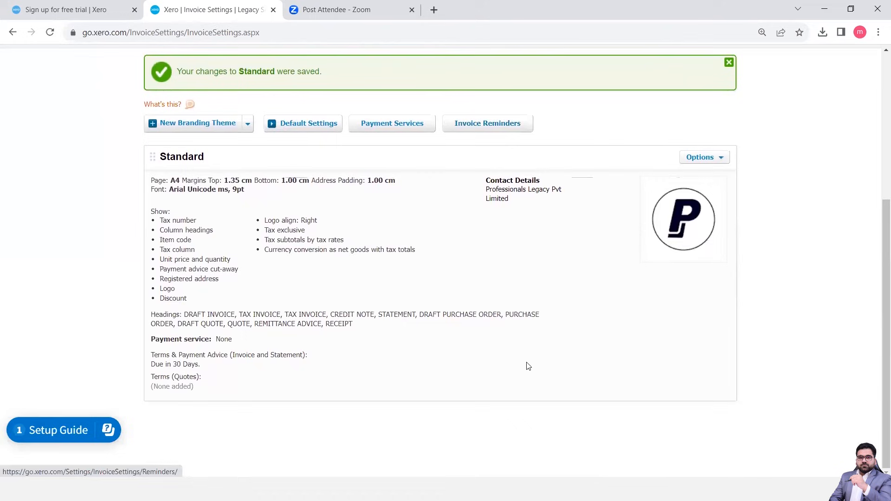
{"action": "scroll", "coordinate": [528, 366], "scroll_direction": "up", "scroll_amount": 1}
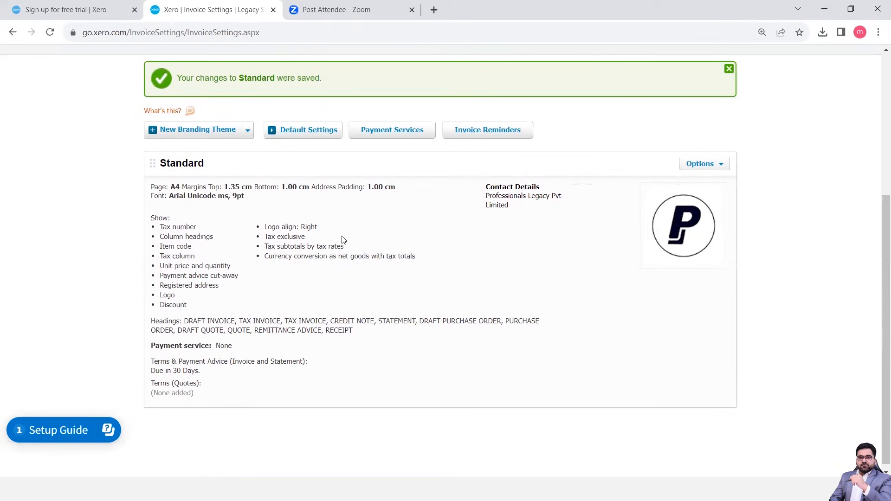
{"action": "left_click", "coordinate": [249, 131]}
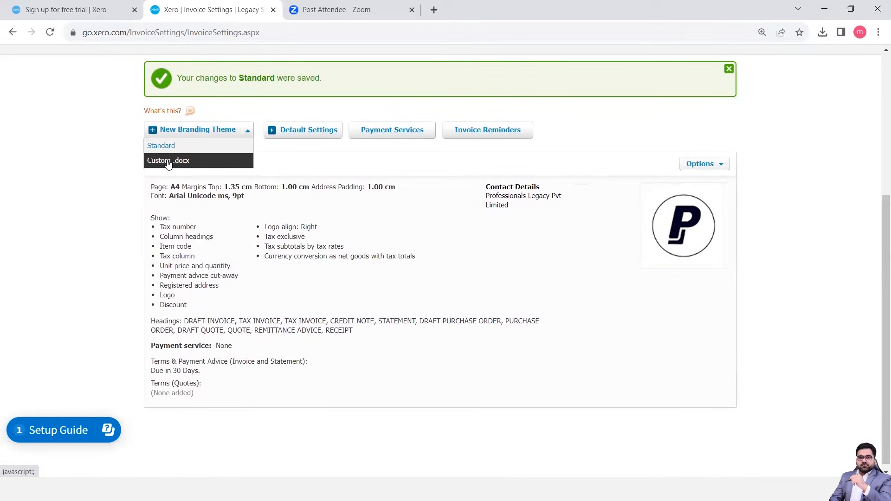
In the default invoice settings, set the quote expiry date to 15 and the sales invoices default due date to 30, and save.
{"action": "left_click", "coordinate": [320, 133]}
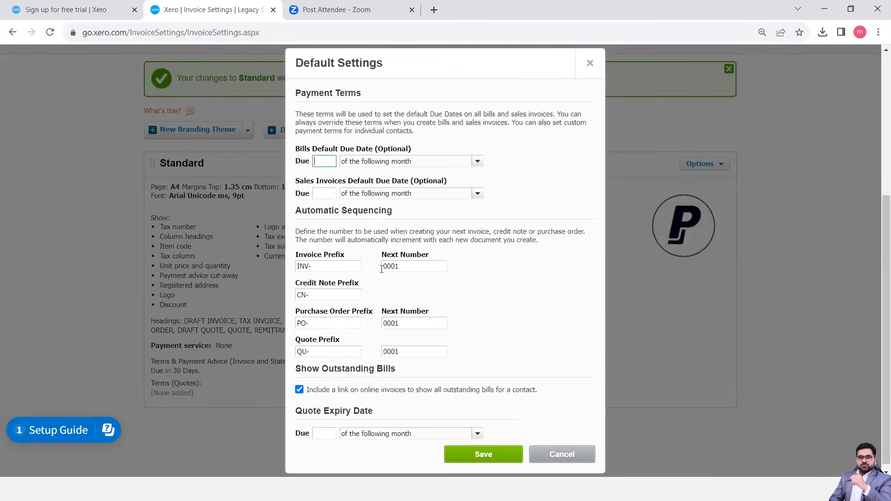
{"action": "scroll", "coordinate": [382, 269], "scroll_direction": "down", "scroll_amount": 1}
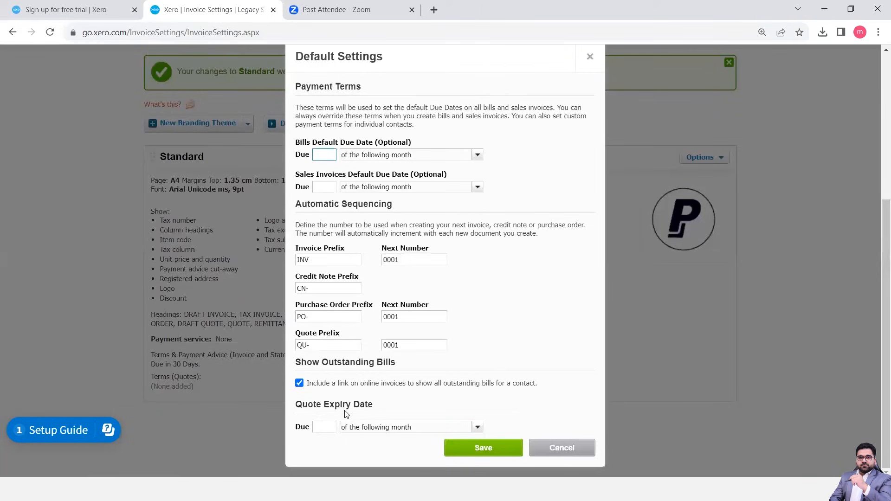
{"action": "left_click", "coordinate": [332, 427]}
{"action": "type", "text": "15"}
{"action": "left_click", "coordinate": [329, 156]}
{"action": "left_click", "coordinate": [326, 183]}
{"action": "type", "text": "30"}
{"action": "left_click", "coordinate": [483, 447]}
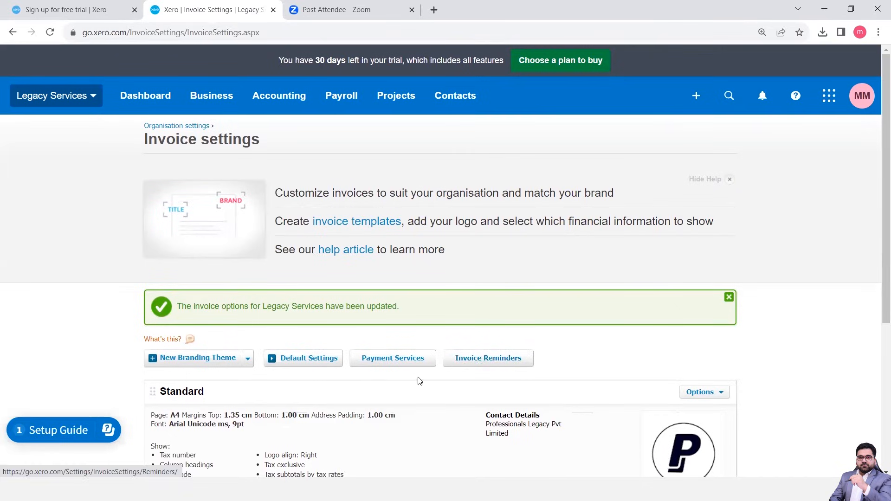
Open the payment services from the invoice settings and look over the services offered for setup.
{"action": "scroll", "coordinate": [394, 387], "scroll_direction": "down", "scroll_amount": 2}
{"action": "scroll", "coordinate": [394, 387], "scroll_direction": "down", "scroll_amount": 1}
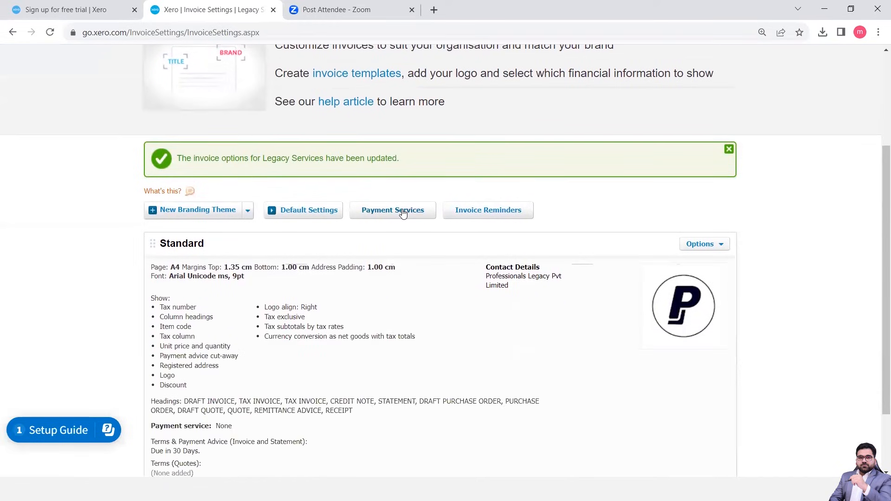
{"action": "left_click", "coordinate": [403, 213]}
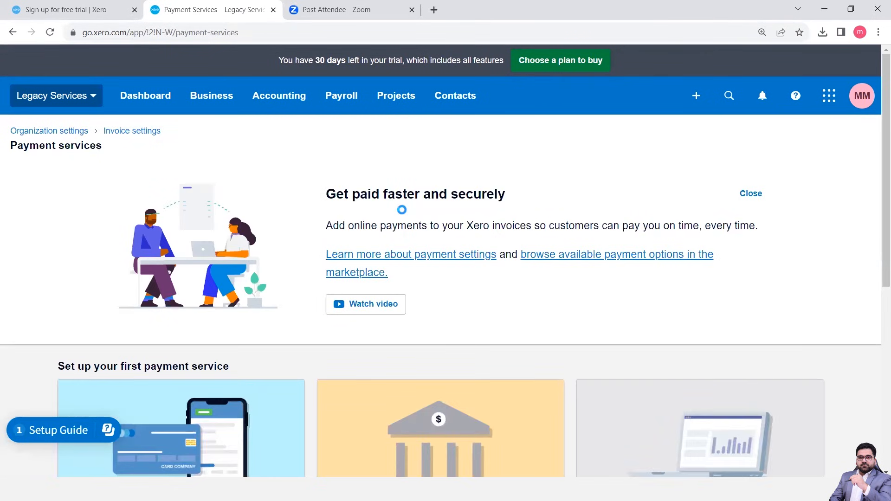
{"action": "scroll", "coordinate": [424, 307], "scroll_direction": "down", "scroll_amount": 5}
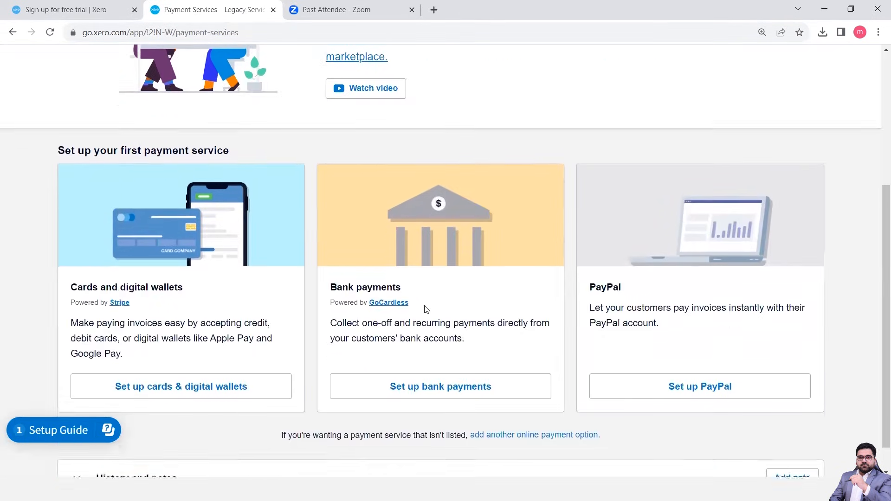
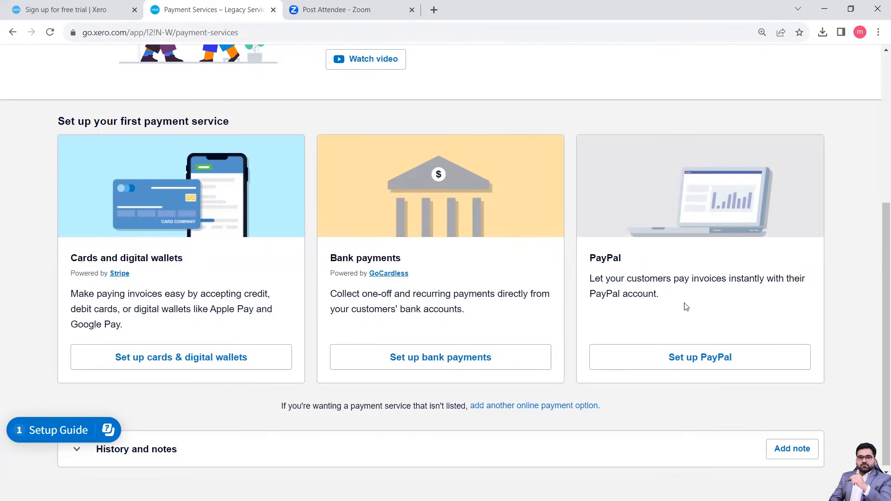
Leave the payment services for the invoice reminders and turn on emailing customers about overdue invoices.
{"action": "scroll", "coordinate": [603, 334], "scroll_direction": "down", "scroll_amount": 1}
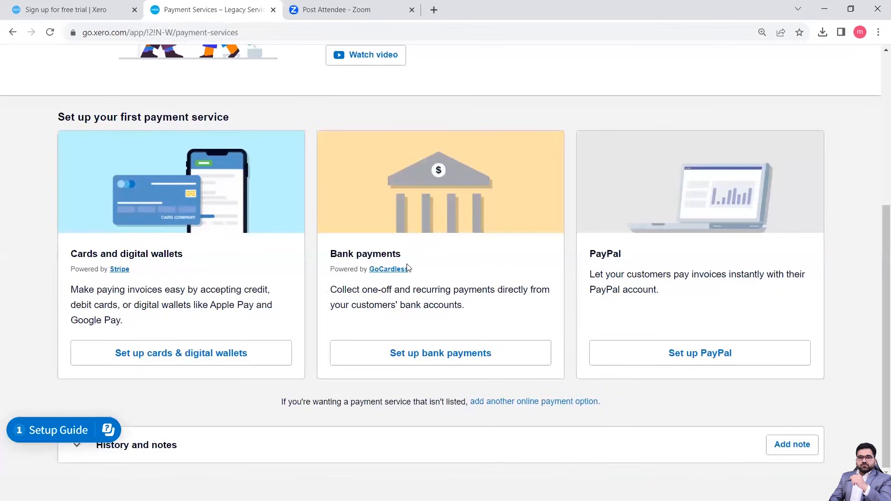
{"action": "scroll", "coordinate": [408, 268], "scroll_direction": "up", "scroll_amount": 5}
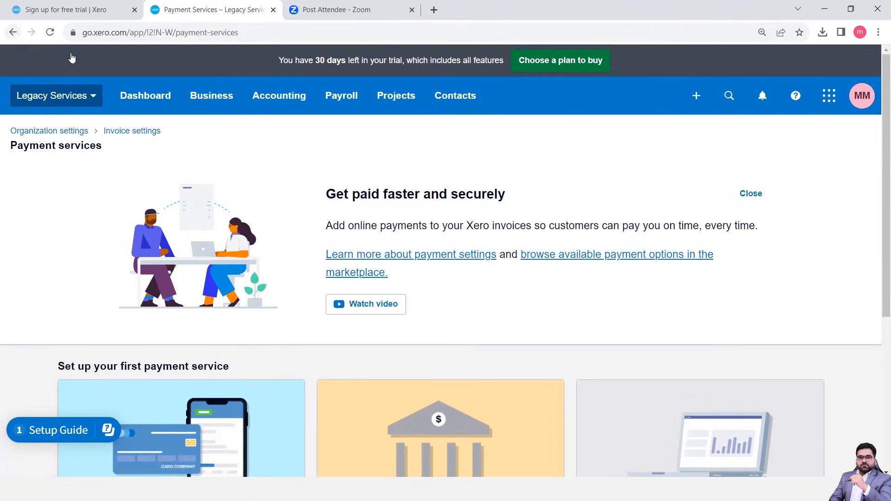
{"action": "left_click", "coordinate": [13, 34]}
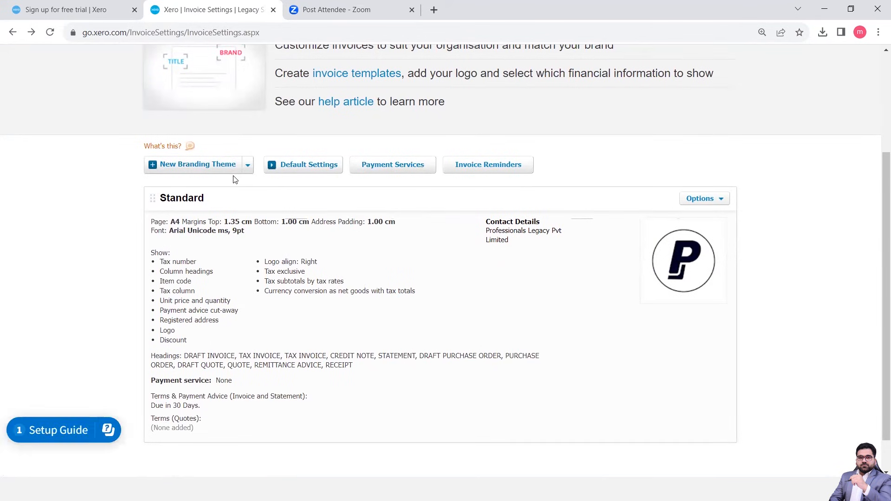
{"action": "left_click", "coordinate": [503, 170]}
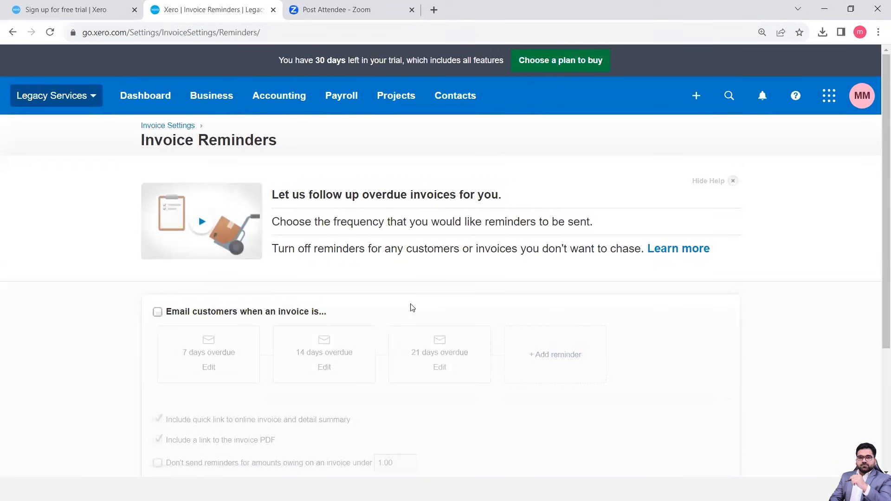
{"action": "scroll", "coordinate": [412, 308], "scroll_direction": "down", "scroll_amount": 3}
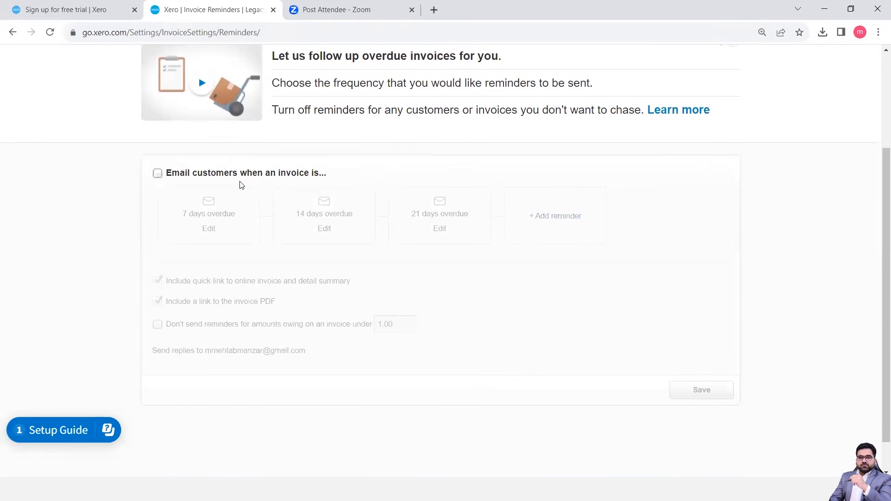
{"action": "left_click", "coordinate": [158, 174]}
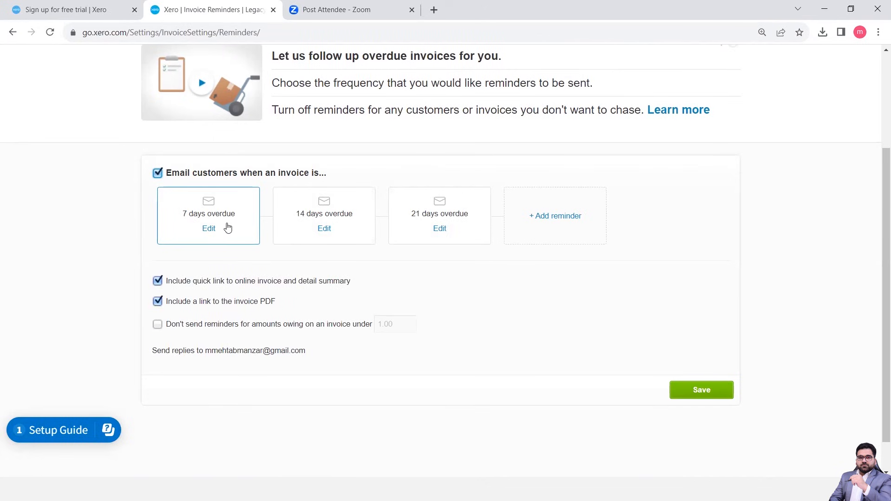
Review the email text of the 7 days overdue reminder and close it without changes.
{"action": "left_click", "coordinate": [213, 230]}
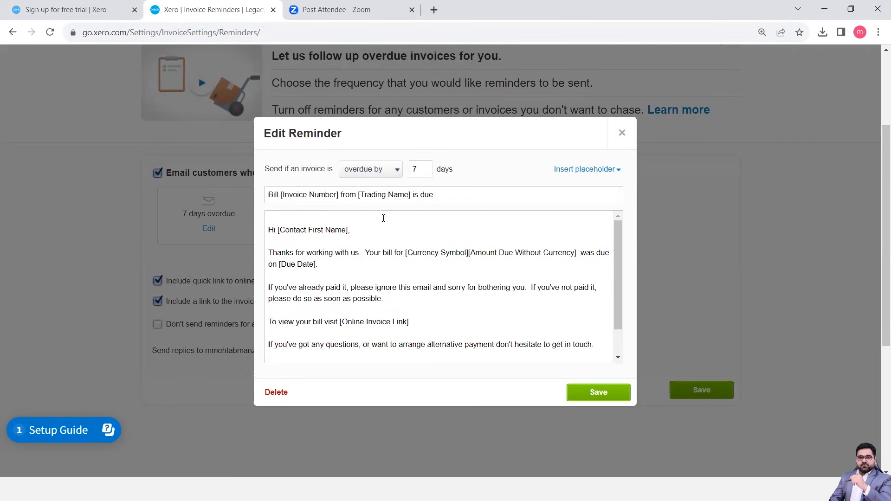
{"action": "scroll", "coordinate": [381, 276], "scroll_direction": "down", "scroll_amount": 1}
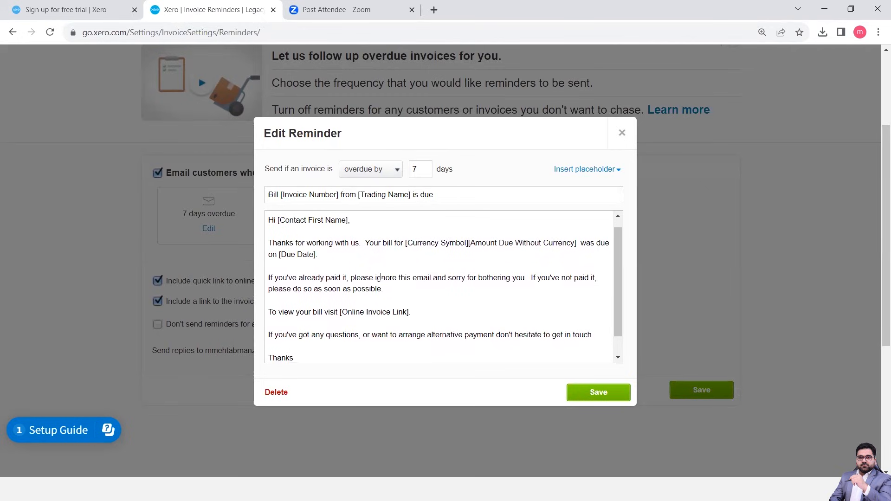
{"action": "scroll", "coordinate": [381, 276], "scroll_direction": "up", "scroll_amount": 1}
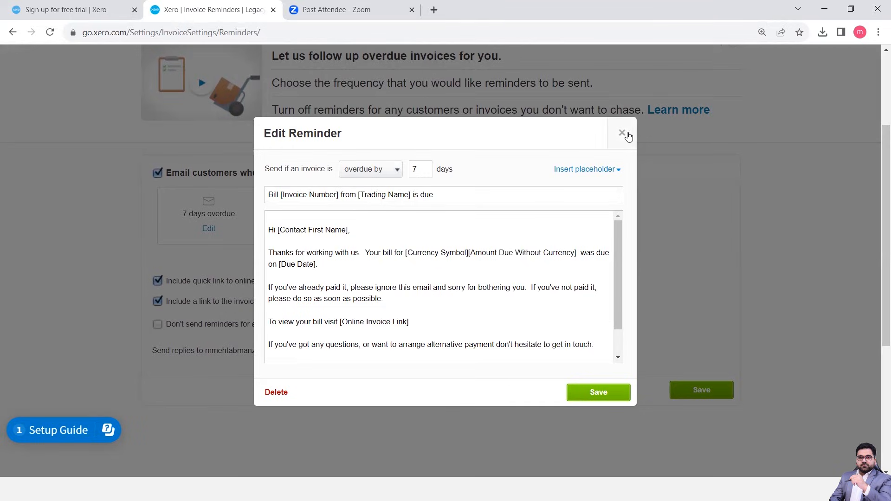
{"action": "left_click", "coordinate": [623, 133]}
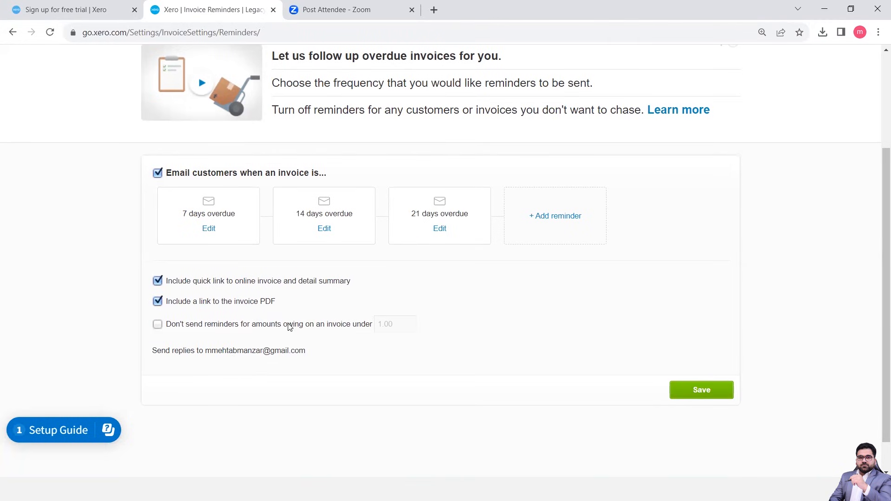
Exclude invoices owing less than 15.00 from the reminders and save the reminder settings.
{"action": "left_click", "coordinate": [158, 324]}
{"action": "left_click", "coordinate": [399, 328]}
{"action": "key", "text": "Left"}
{"action": "key", "text": "BackSpace"}
{"action": "type", "text": "50"}
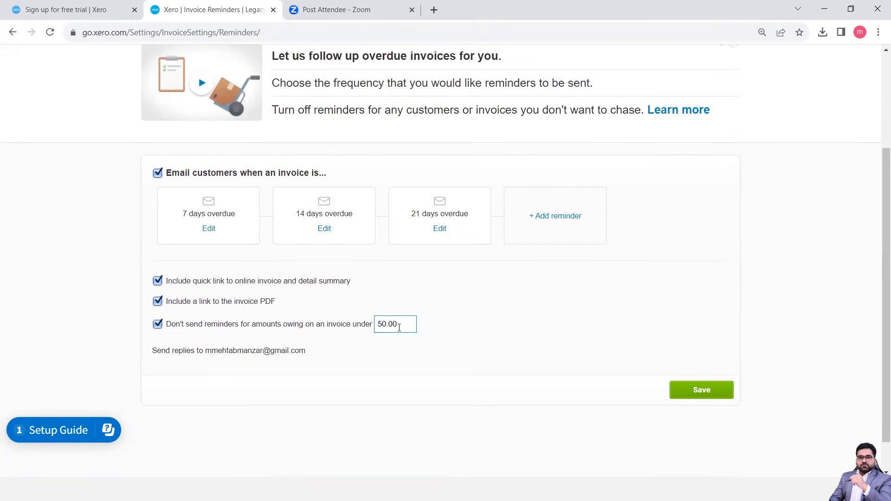
{"action": "key", "text": "BackSpace"}
{"action": "key", "text": "BackSpace"}
{"action": "type", "text": "15"}
{"action": "left_click", "coordinate": [707, 391]}
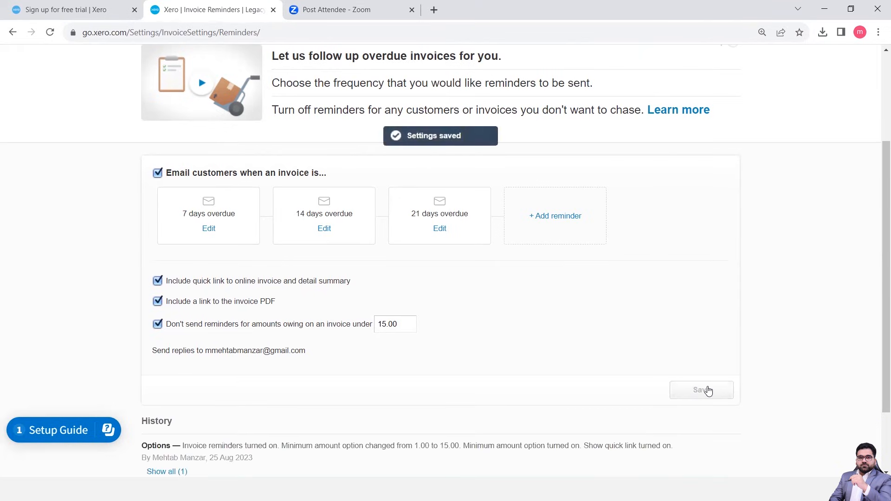
Expand the invoice reminders' history and read the recorded settings changes.
{"action": "scroll", "coordinate": [528, 368], "scroll_direction": "down", "scroll_amount": 2}
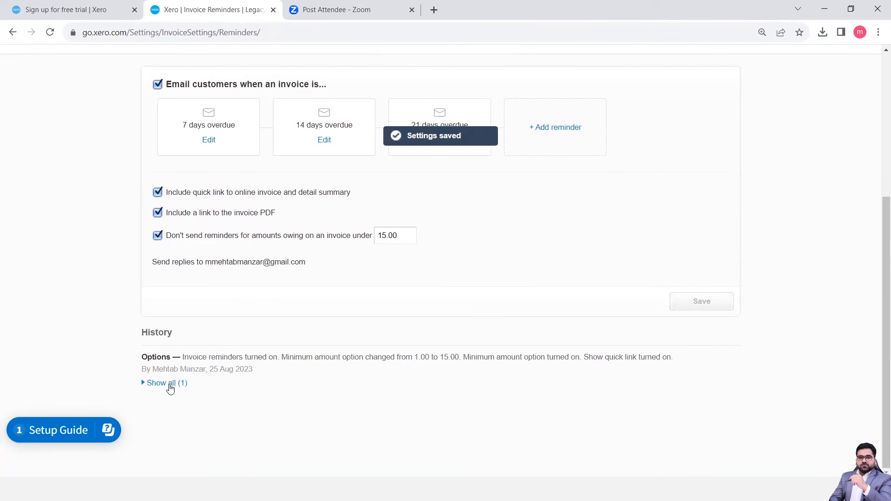
{"action": "left_click", "coordinate": [171, 388]}
{"action": "scroll", "coordinate": [256, 422], "scroll_direction": "down", "scroll_amount": 1}
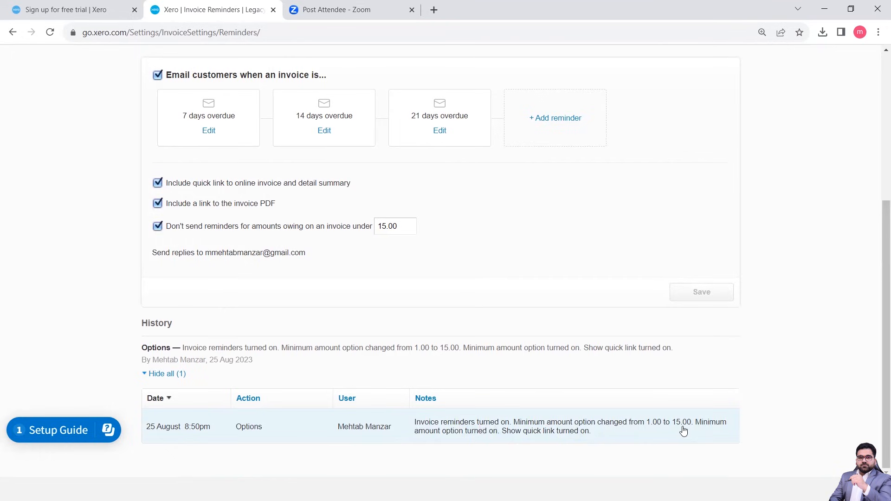
{"action": "scroll", "coordinate": [684, 431], "scroll_direction": "up", "scroll_amount": 5}
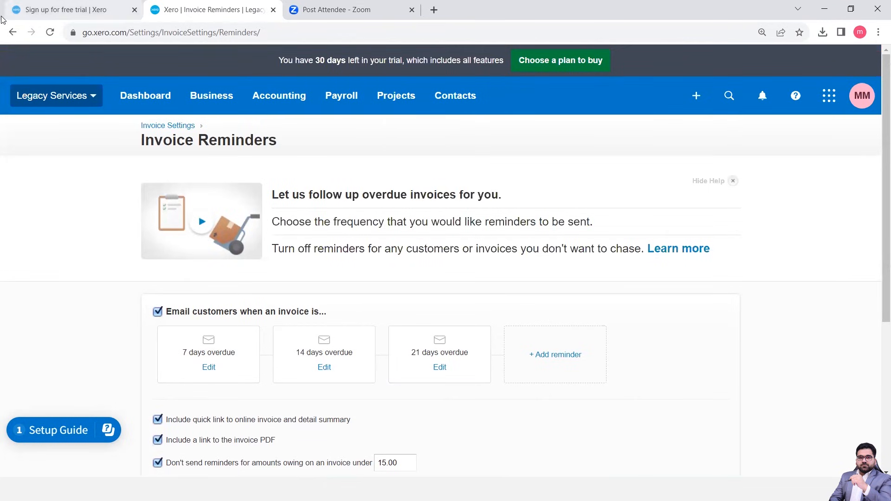
Go back to the invoice settings and open the Legacy Services organisation settings.
{"action": "left_click", "coordinate": [11, 34]}
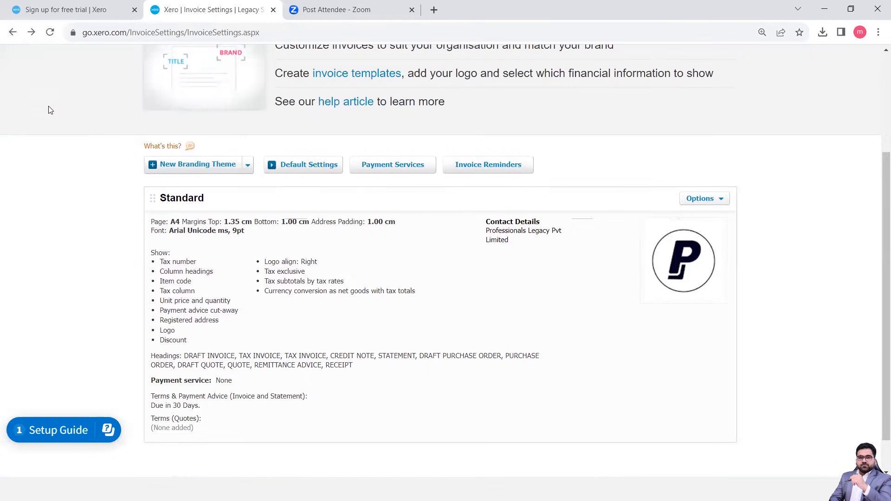
{"action": "scroll", "coordinate": [48, 106], "scroll_direction": "up", "scroll_amount": 3}
{"action": "left_click", "coordinate": [83, 101]}
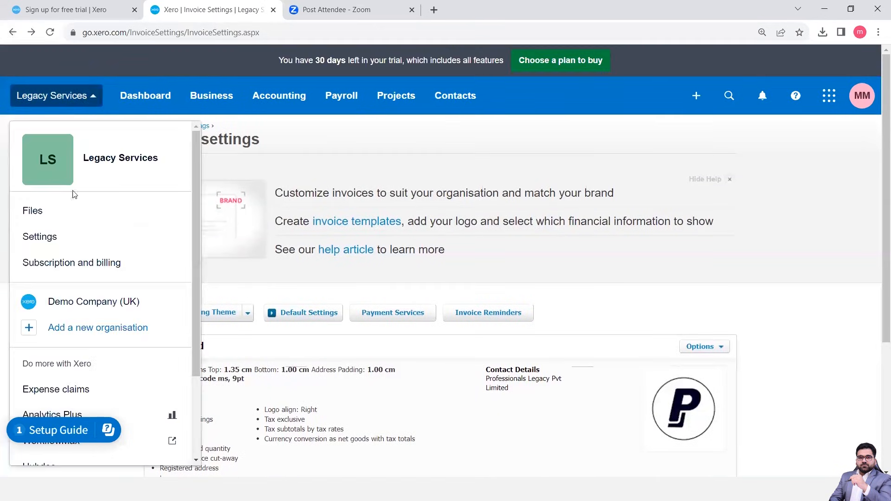
{"action": "left_click", "coordinate": [49, 237]}
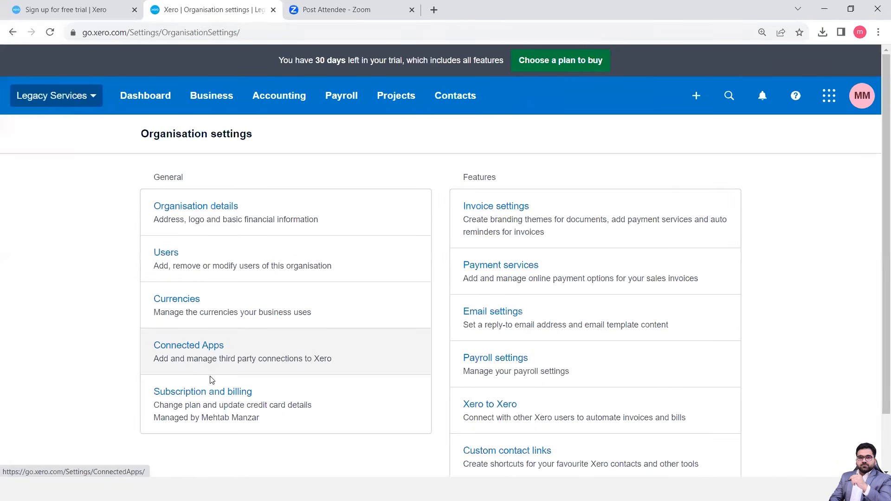
View the payment services from the organisation settings and return to the settings overview.
{"action": "left_click", "coordinate": [494, 281]}
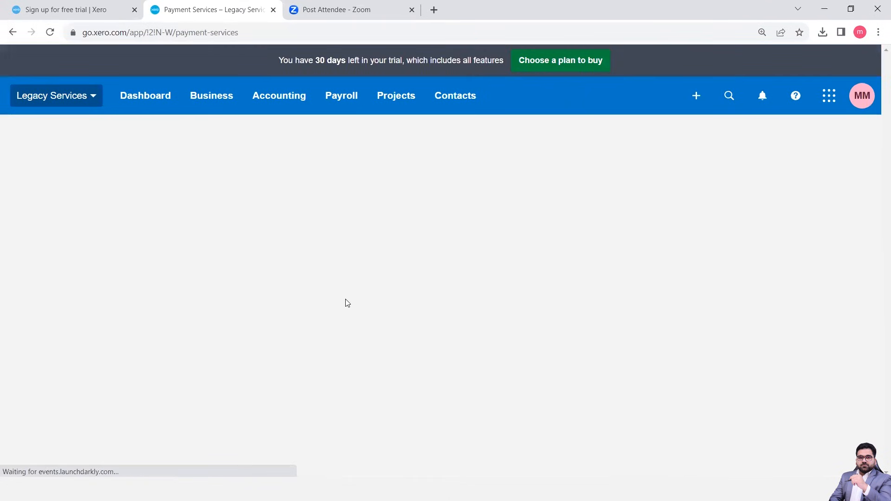
{"action": "scroll", "coordinate": [347, 303], "scroll_direction": "down", "scroll_amount": 6}
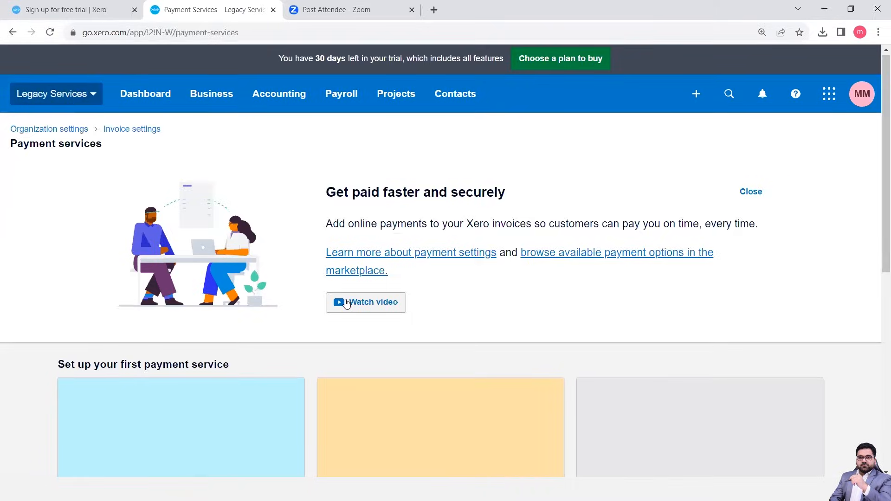
{"action": "scroll", "coordinate": [348, 303], "scroll_direction": "up", "scroll_amount": 6}
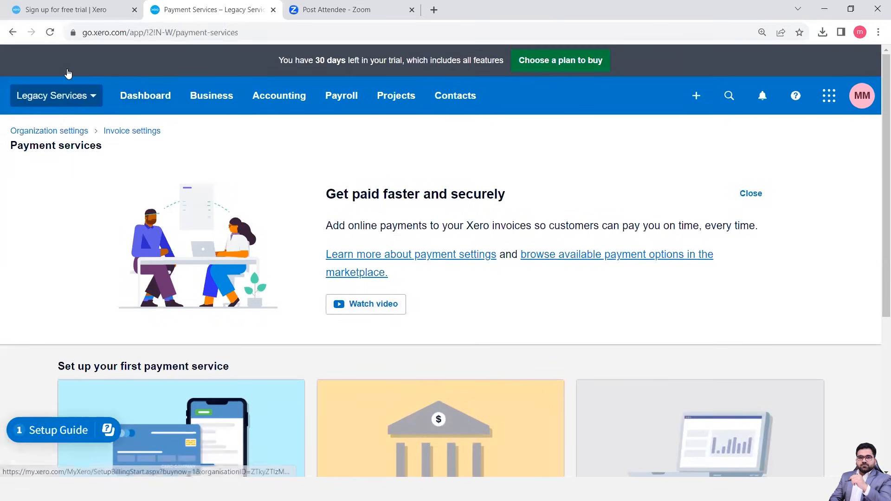
{"action": "left_click", "coordinate": [14, 37]}
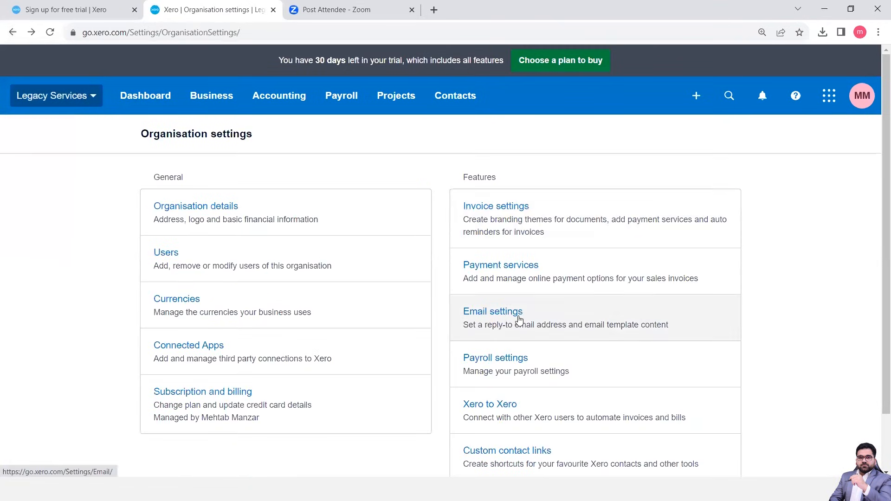
Open the organisation's email settings and view the list of standard email templates.
{"action": "left_click", "coordinate": [519, 320]}
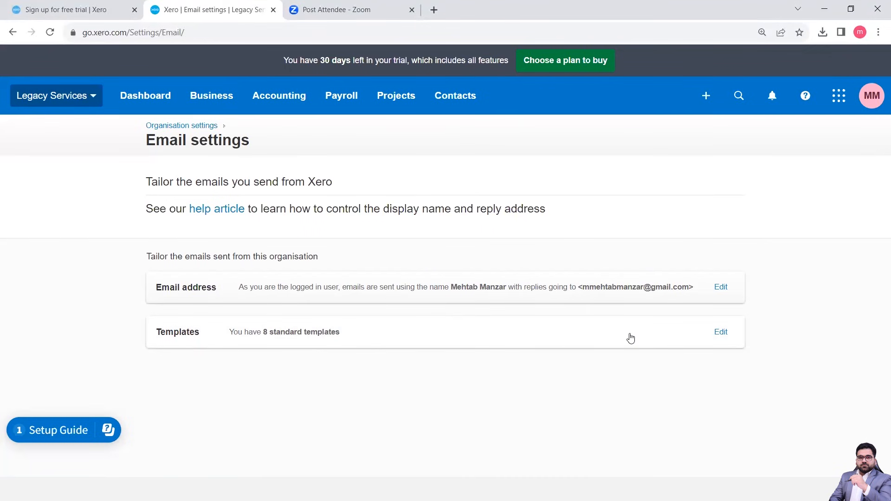
{"action": "left_click", "coordinate": [720, 333]}
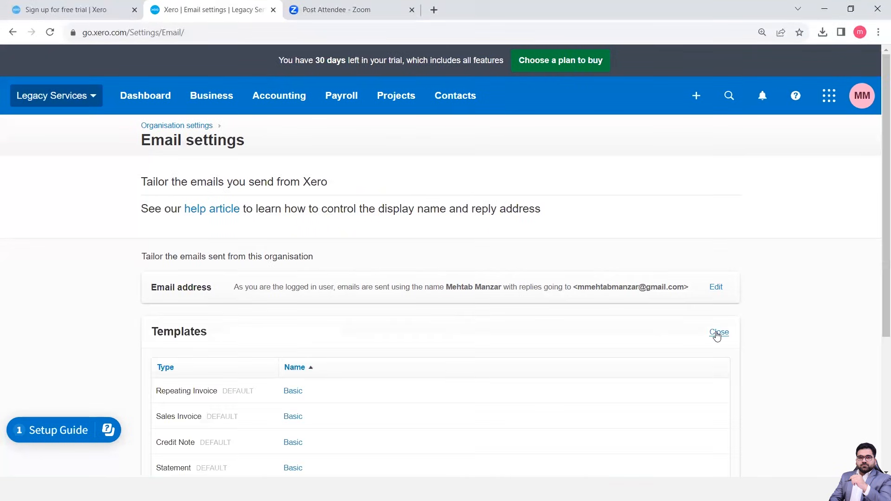
{"action": "scroll", "coordinate": [408, 378], "scroll_direction": "down", "scroll_amount": 4}
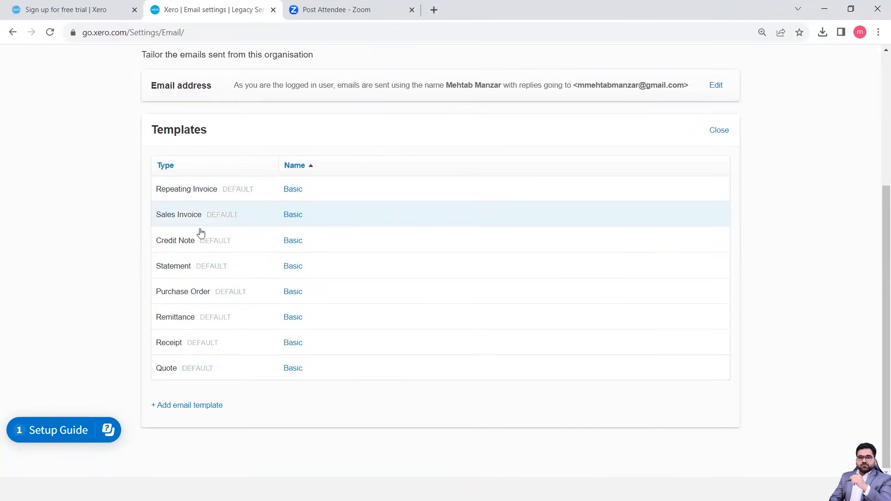
Review the Basic Sales Invoice email template's message and available placeholders, and close it without saving.
{"action": "left_click", "coordinate": [297, 216]}
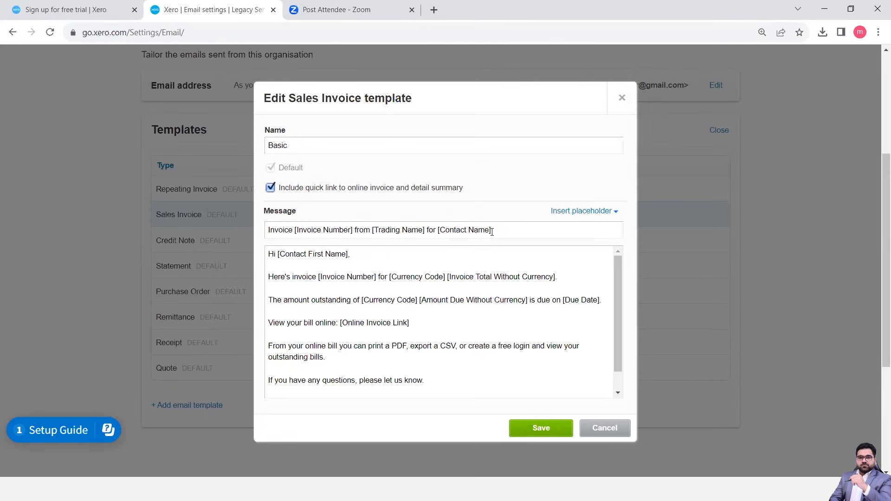
{"action": "scroll", "coordinate": [355, 303], "scroll_direction": "down", "scroll_amount": 1}
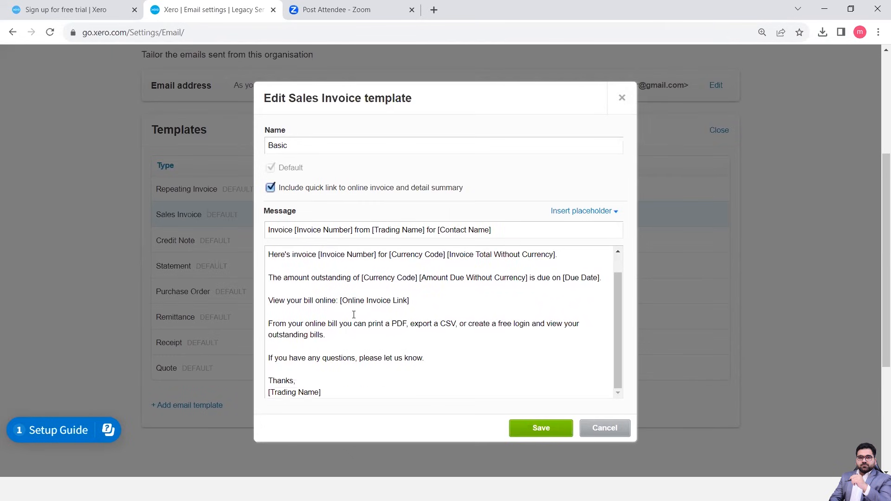
{"action": "scroll", "coordinate": [354, 314], "scroll_direction": "up", "scroll_amount": 1}
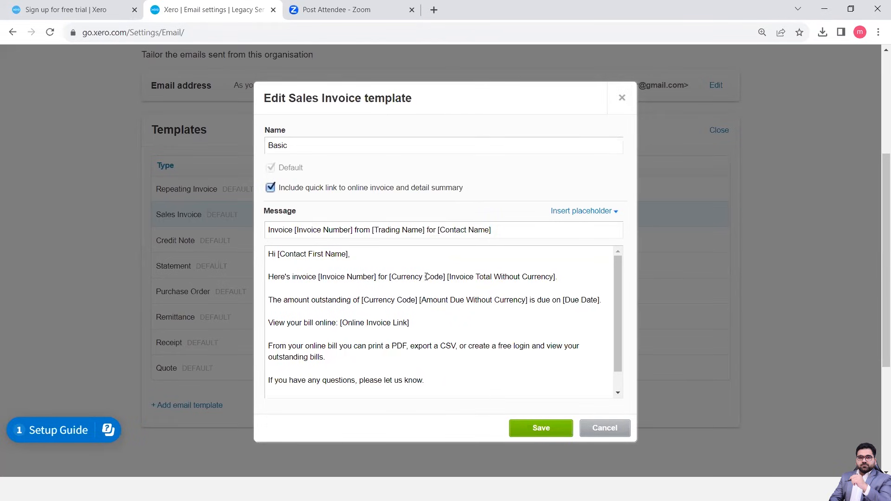
{"action": "scroll", "coordinate": [373, 330], "scroll_direction": "down", "scroll_amount": 2}
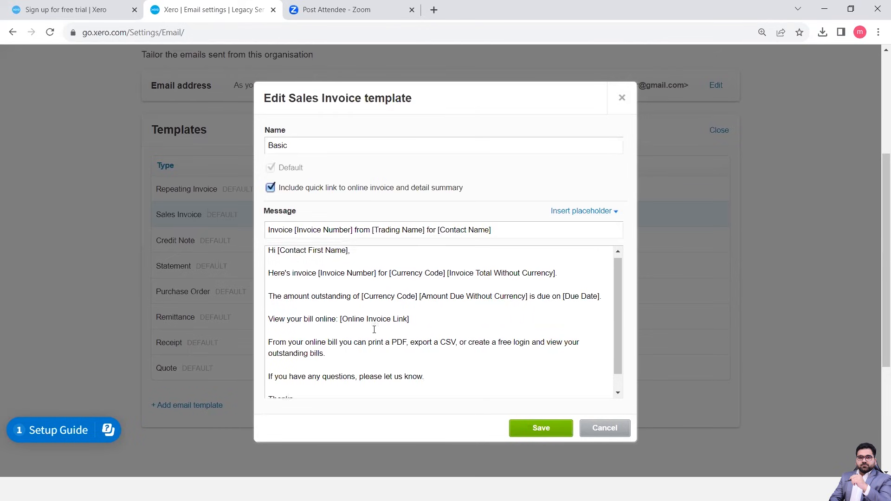
{"action": "left_click", "coordinate": [603, 213]}
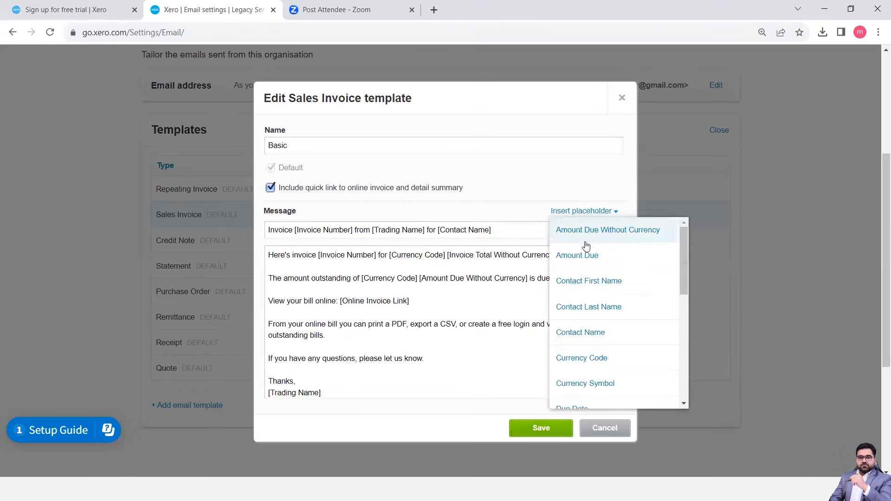
{"action": "left_click_drag", "start_coordinate": [686, 284], "coordinate": [687, 413]}
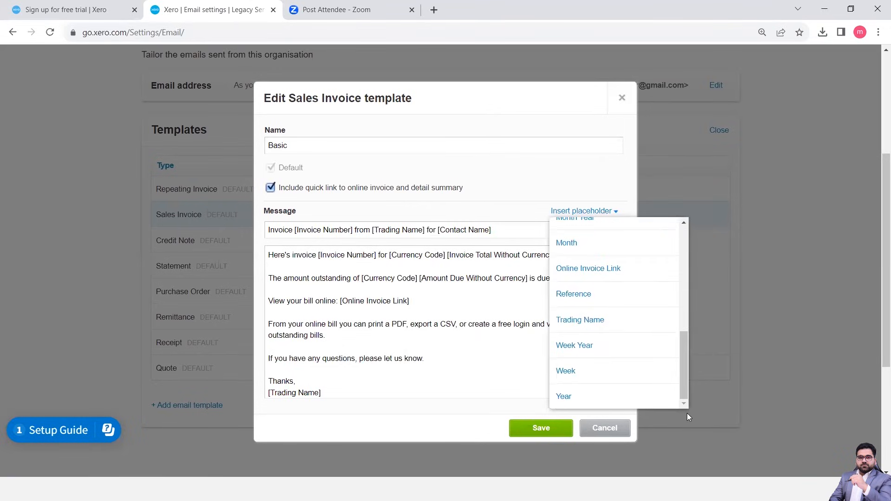
{"action": "left_click", "coordinate": [424, 365]}
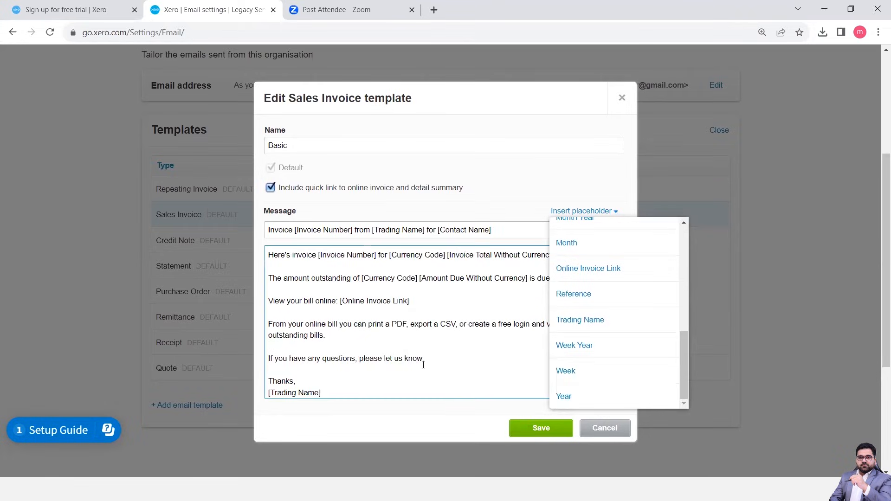
{"action": "key", "text": "Escape"}
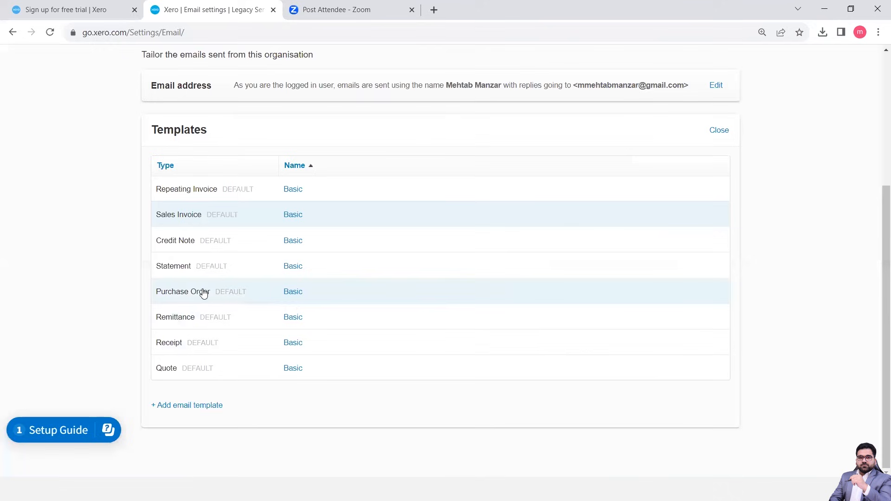
Review the message of the Basic Purchase Order email template and close it without saving.
{"action": "left_click", "coordinate": [290, 292]}
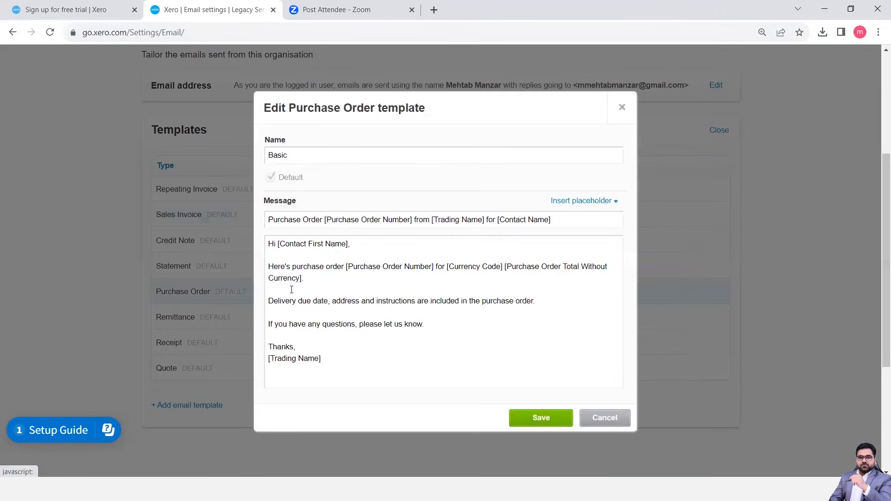
{"action": "scroll", "coordinate": [431, 276], "scroll_direction": "down", "scroll_amount": 5}
{"action": "scroll", "coordinate": [431, 277], "scroll_direction": "up", "scroll_amount": 5}
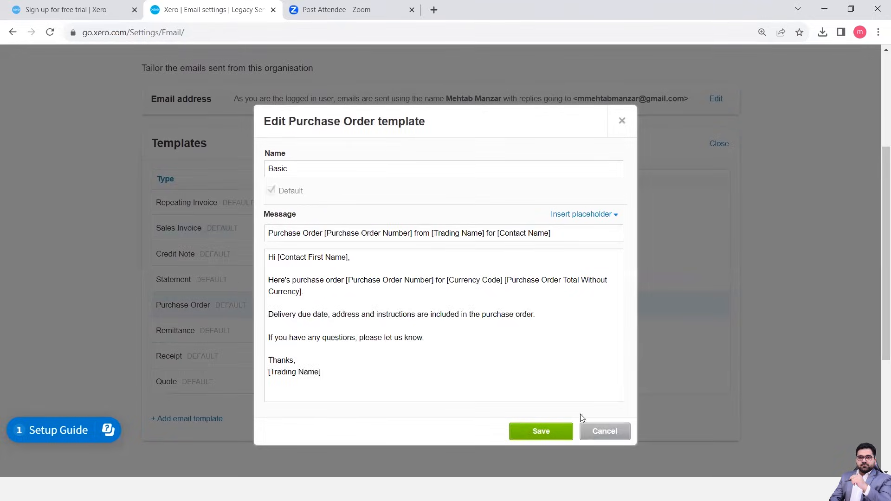
{"action": "left_click", "coordinate": [600, 431]}
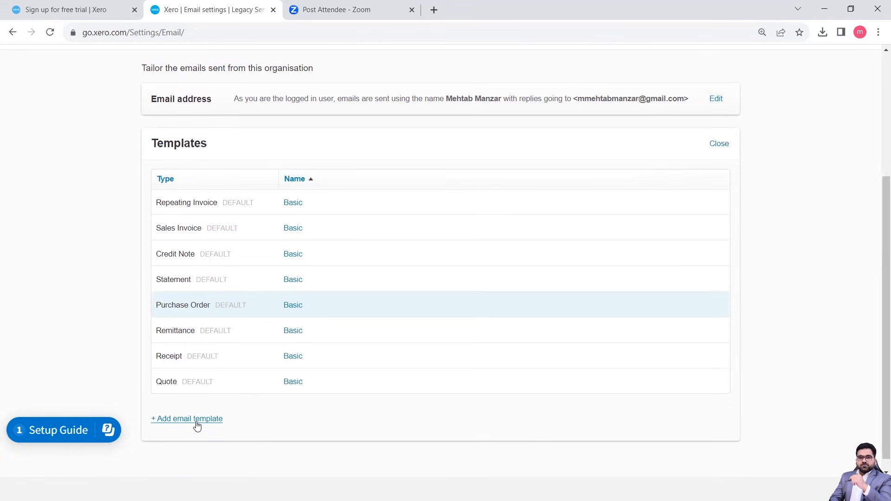
Return to the Legacy Services organisation settings overview and look through the remaining general and feature options.
{"action": "scroll", "coordinate": [56, 166], "scroll_direction": "up", "scroll_amount": 5}
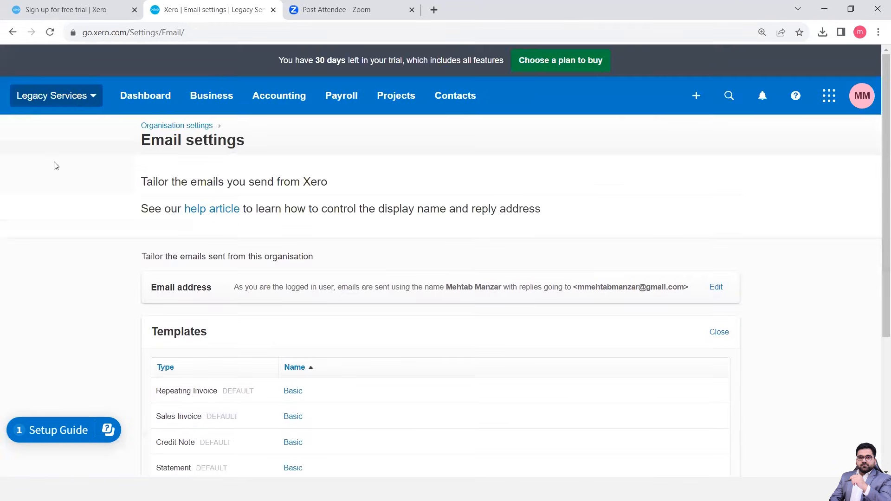
{"action": "left_click", "coordinate": [61, 97]}
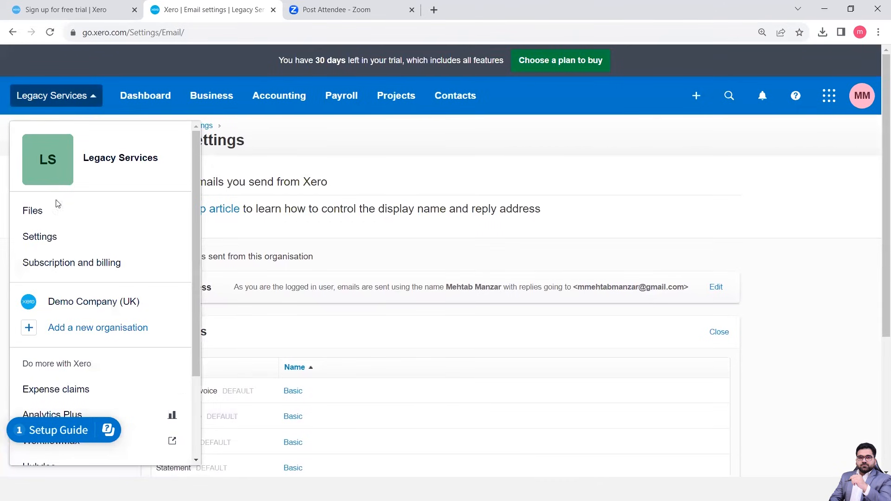
{"action": "left_click", "coordinate": [38, 239]}
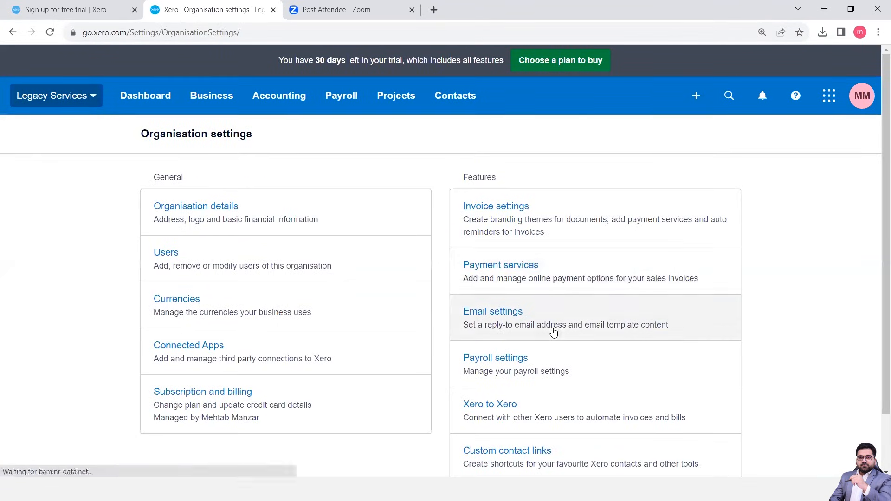
{"action": "scroll", "coordinate": [521, 365], "scroll_direction": "down", "scroll_amount": 2}
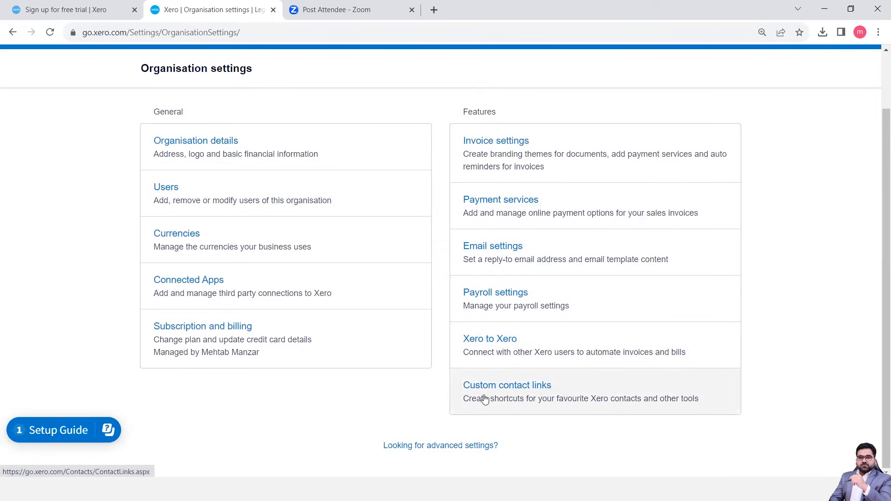
{"action": "scroll", "coordinate": [428, 412], "scroll_direction": "up", "scroll_amount": 2}
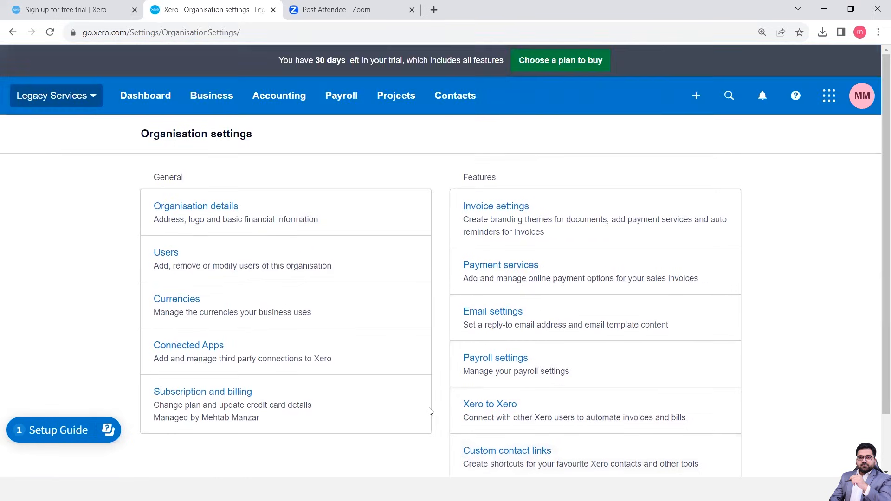
Switch from the Legacy Services organisation to Demo Company (UK).
{"action": "left_click", "coordinate": [42, 95]}
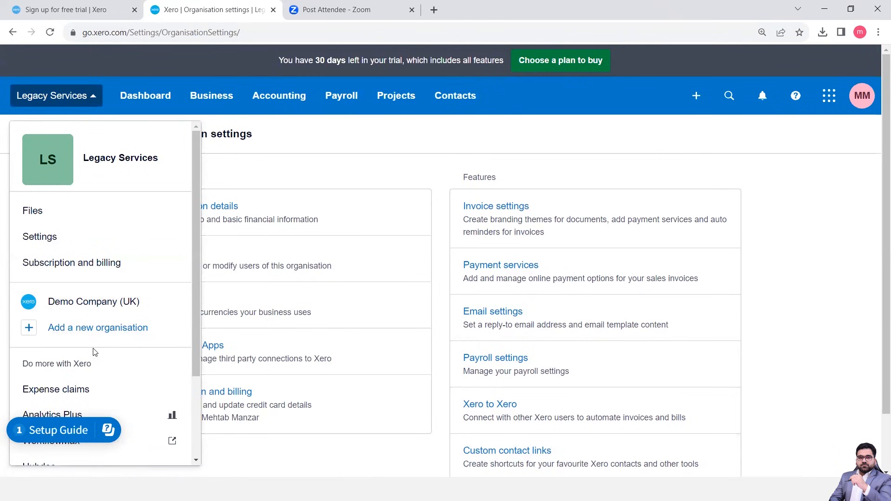
{"action": "left_click", "coordinate": [107, 303]}
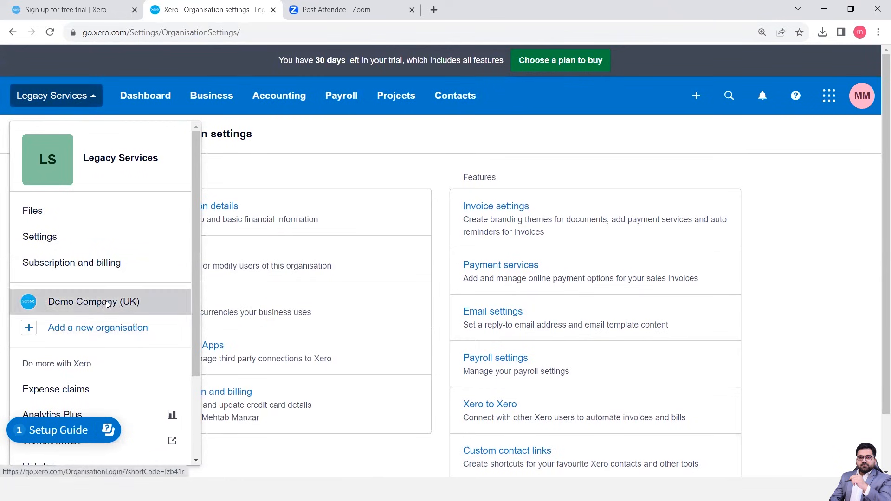